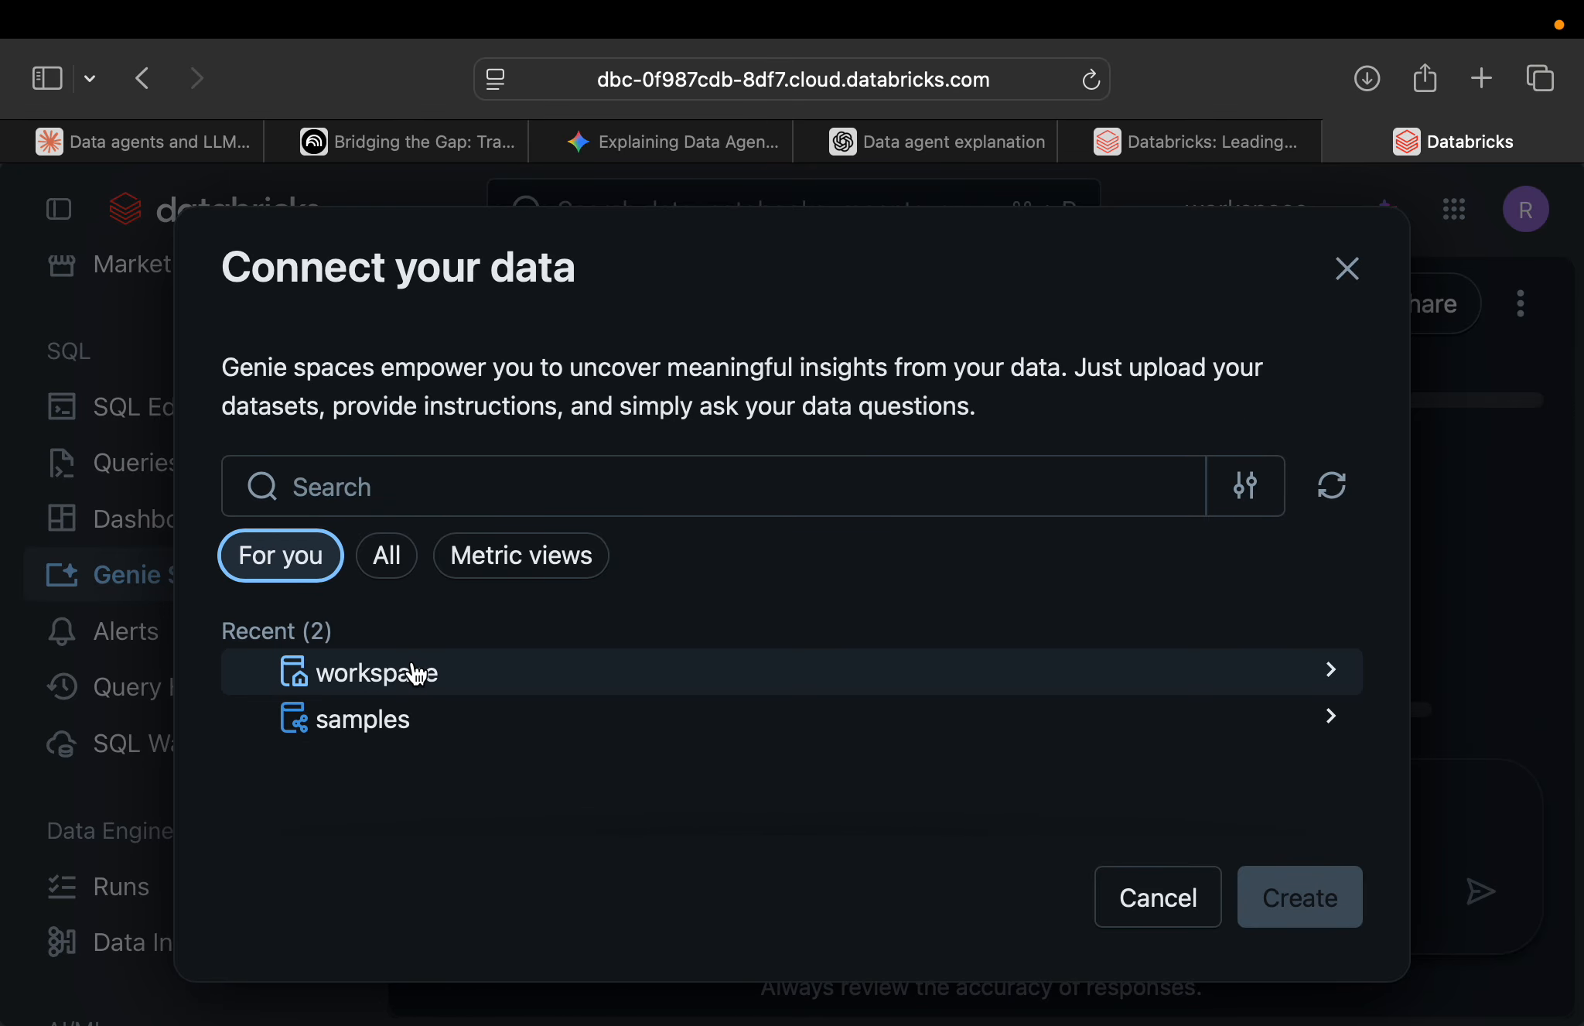
Create a Genie space connected to the retail_sales_dataset table in the workspace catalog's default schema.
scroll(649, 646, down, 3)
scroll(648, 647, up, 3)
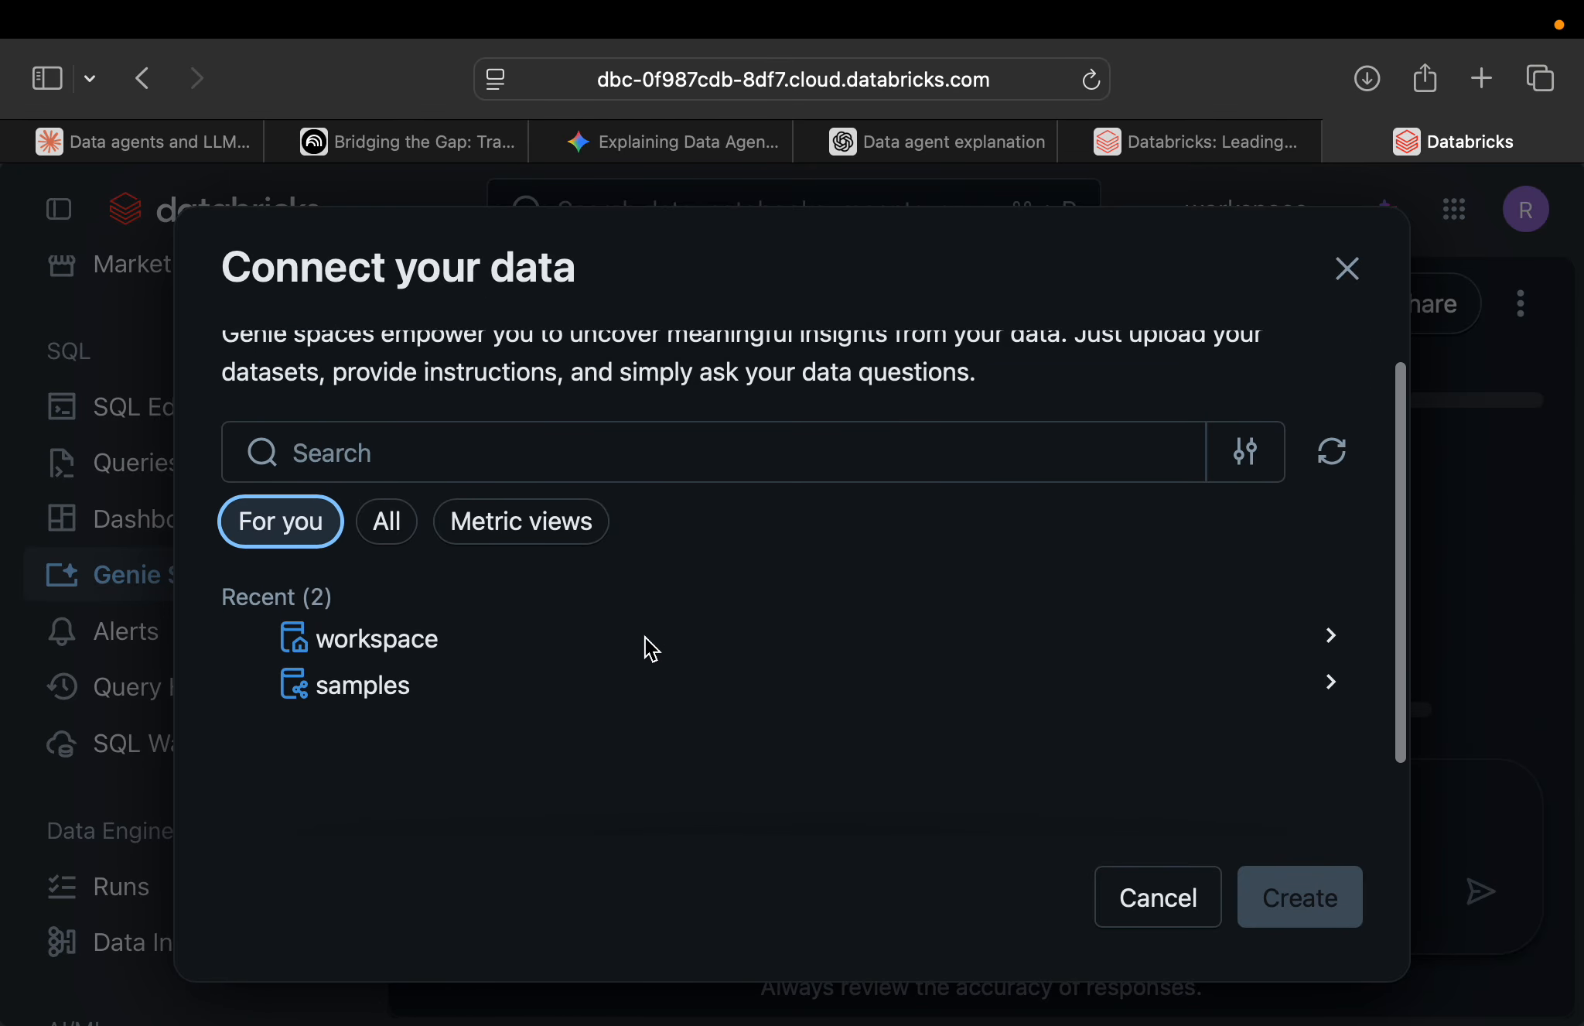
scroll(651, 592, down, 3)
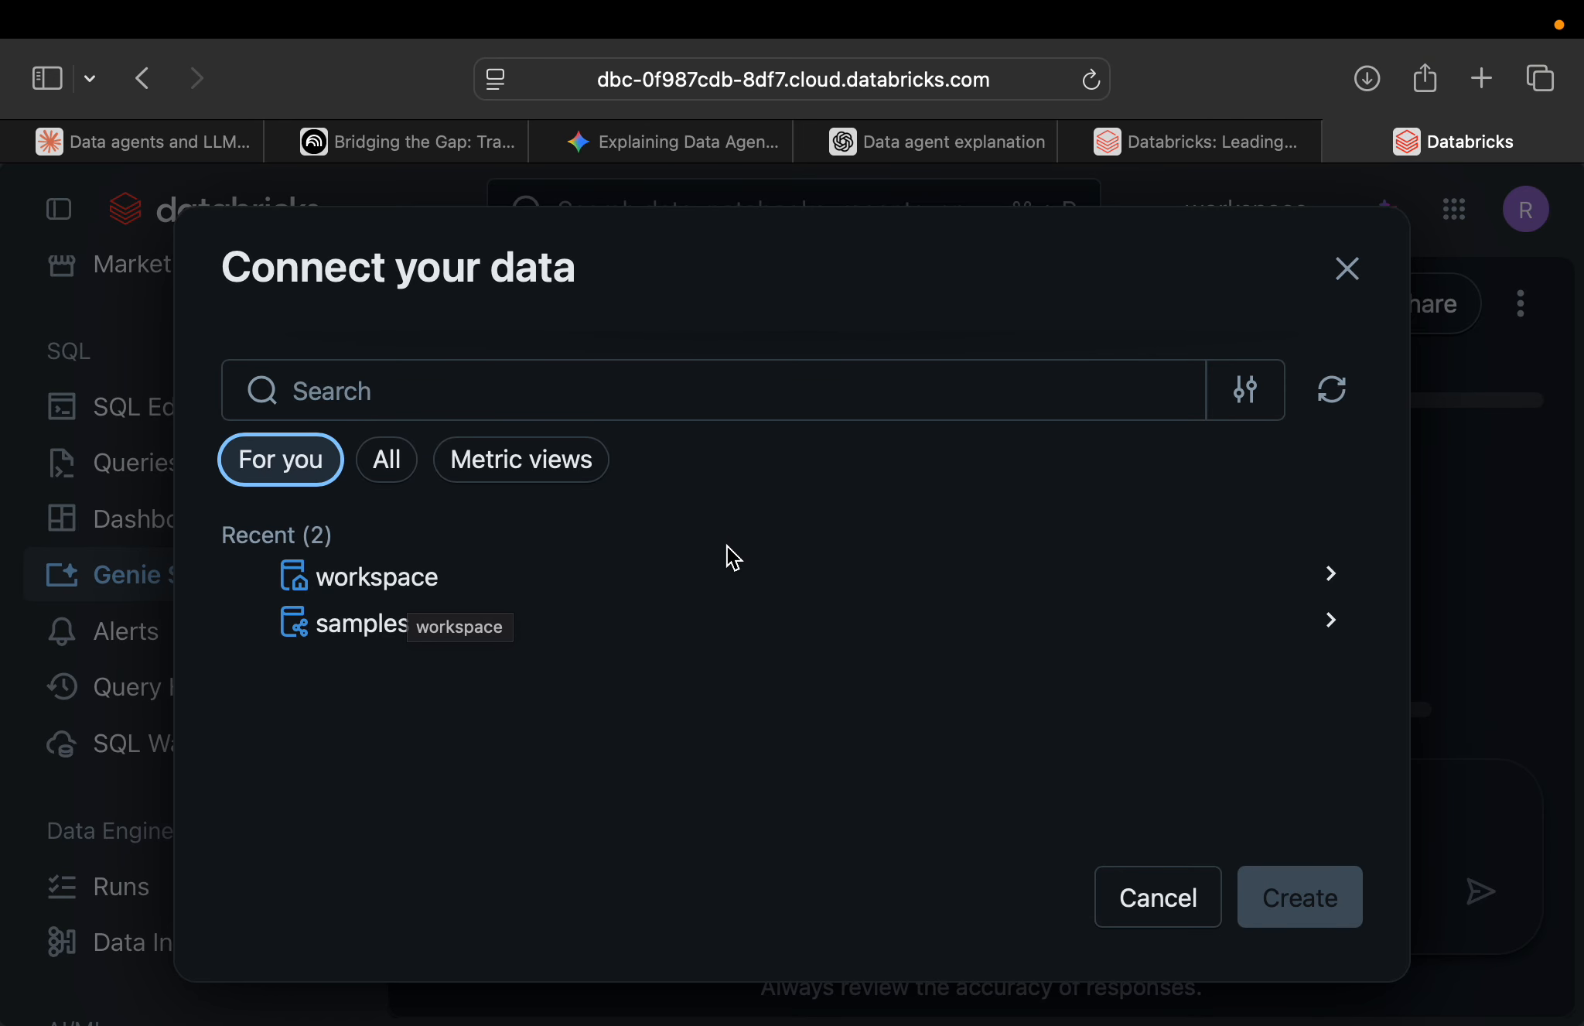
click(800, 591)
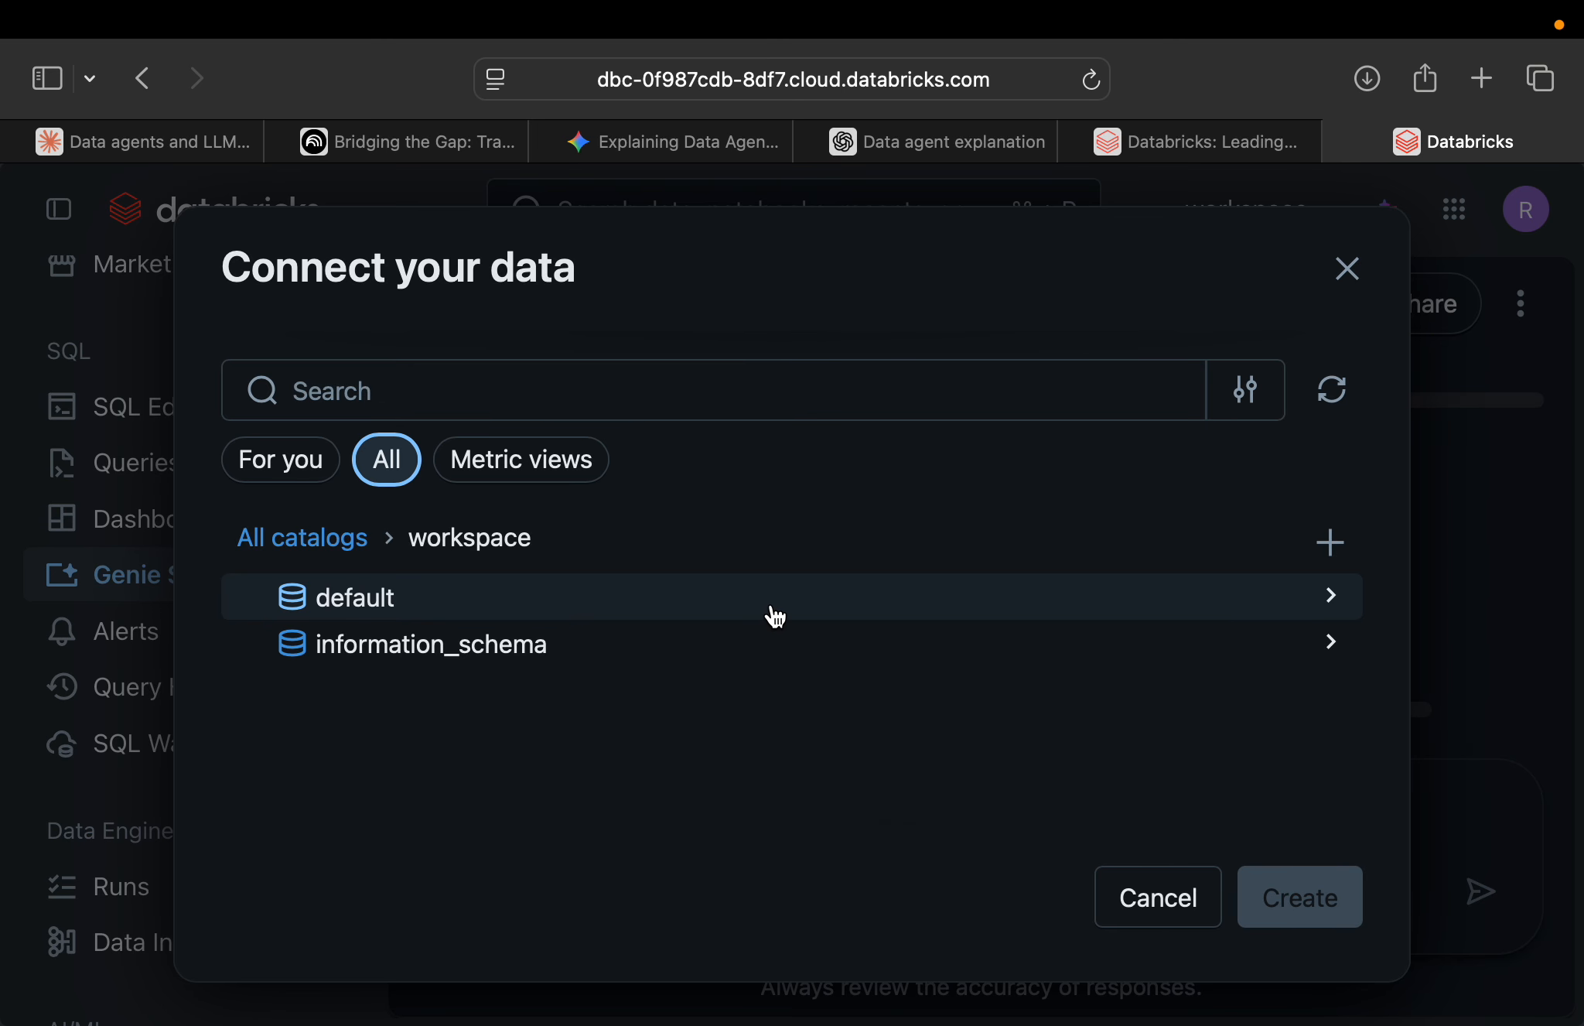
click(774, 617)
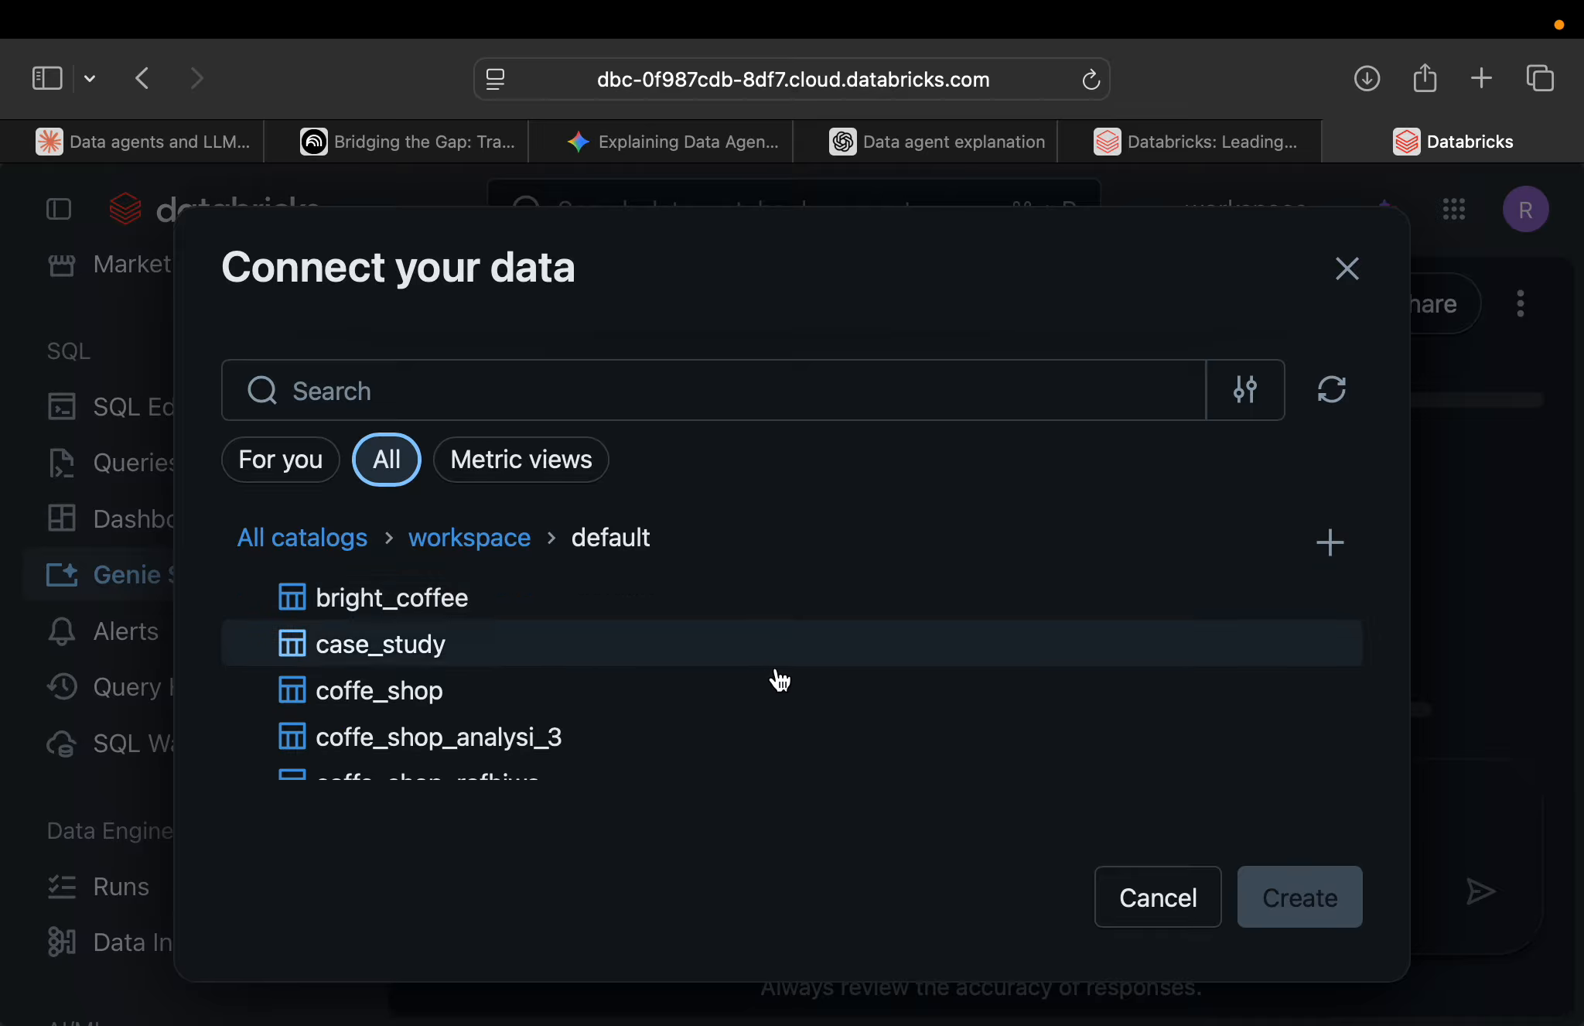
scroll(782, 742, down, 3)
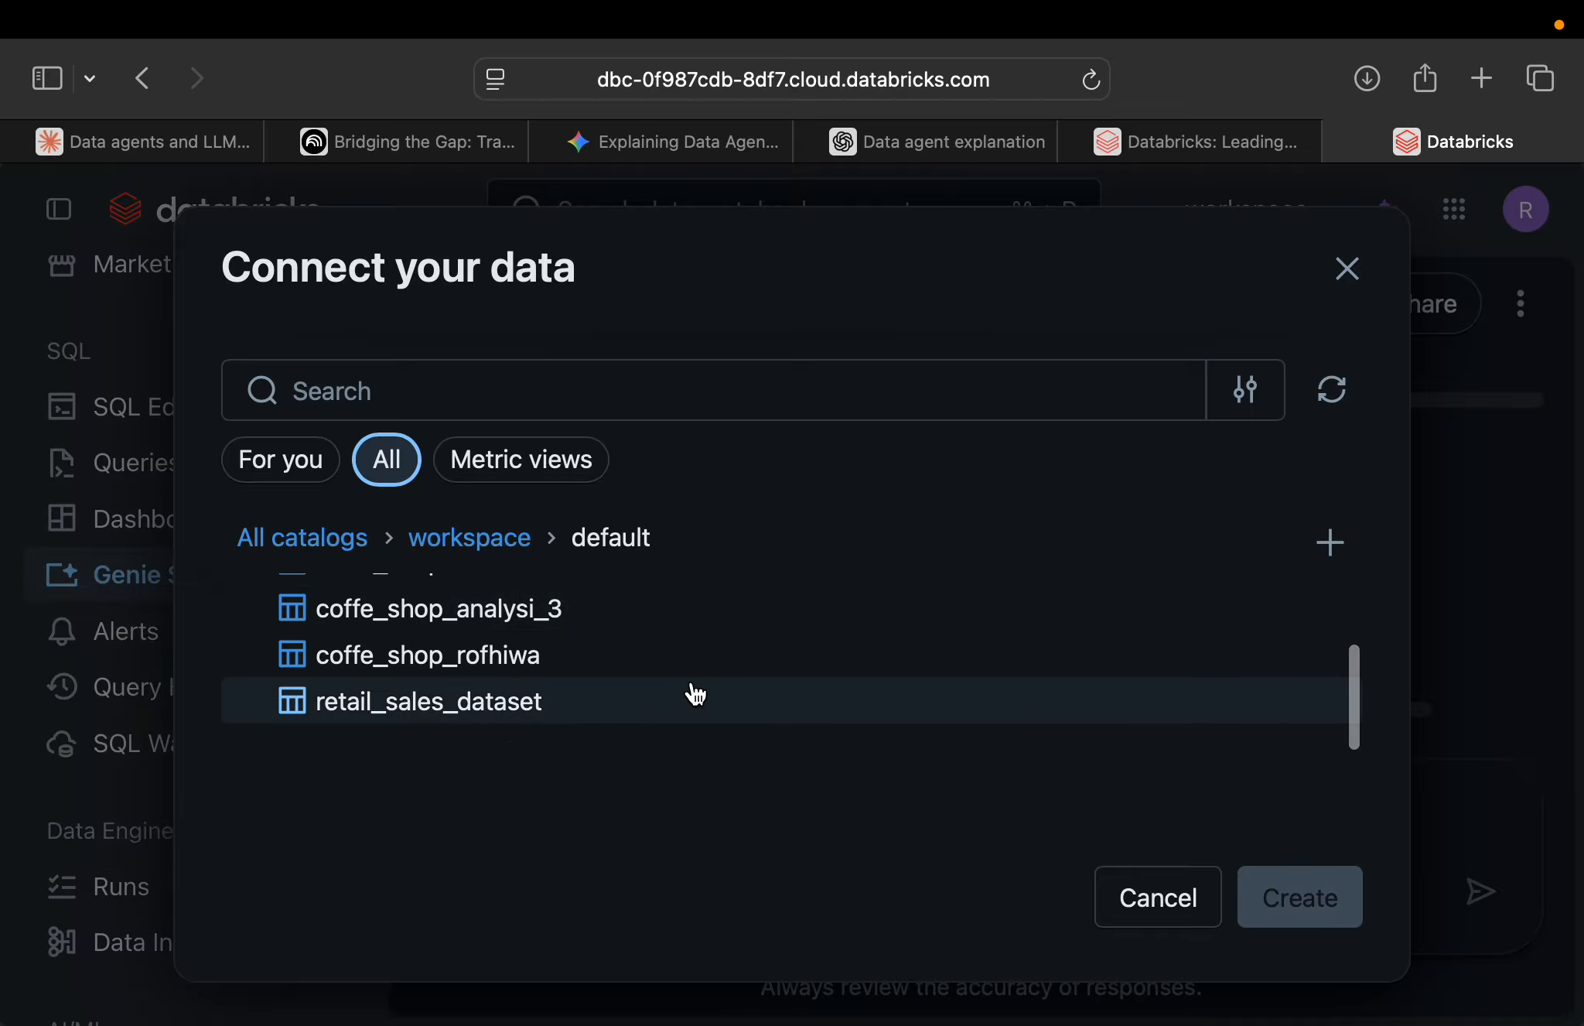
scroll(693, 695, up, 1)
click(579, 752)
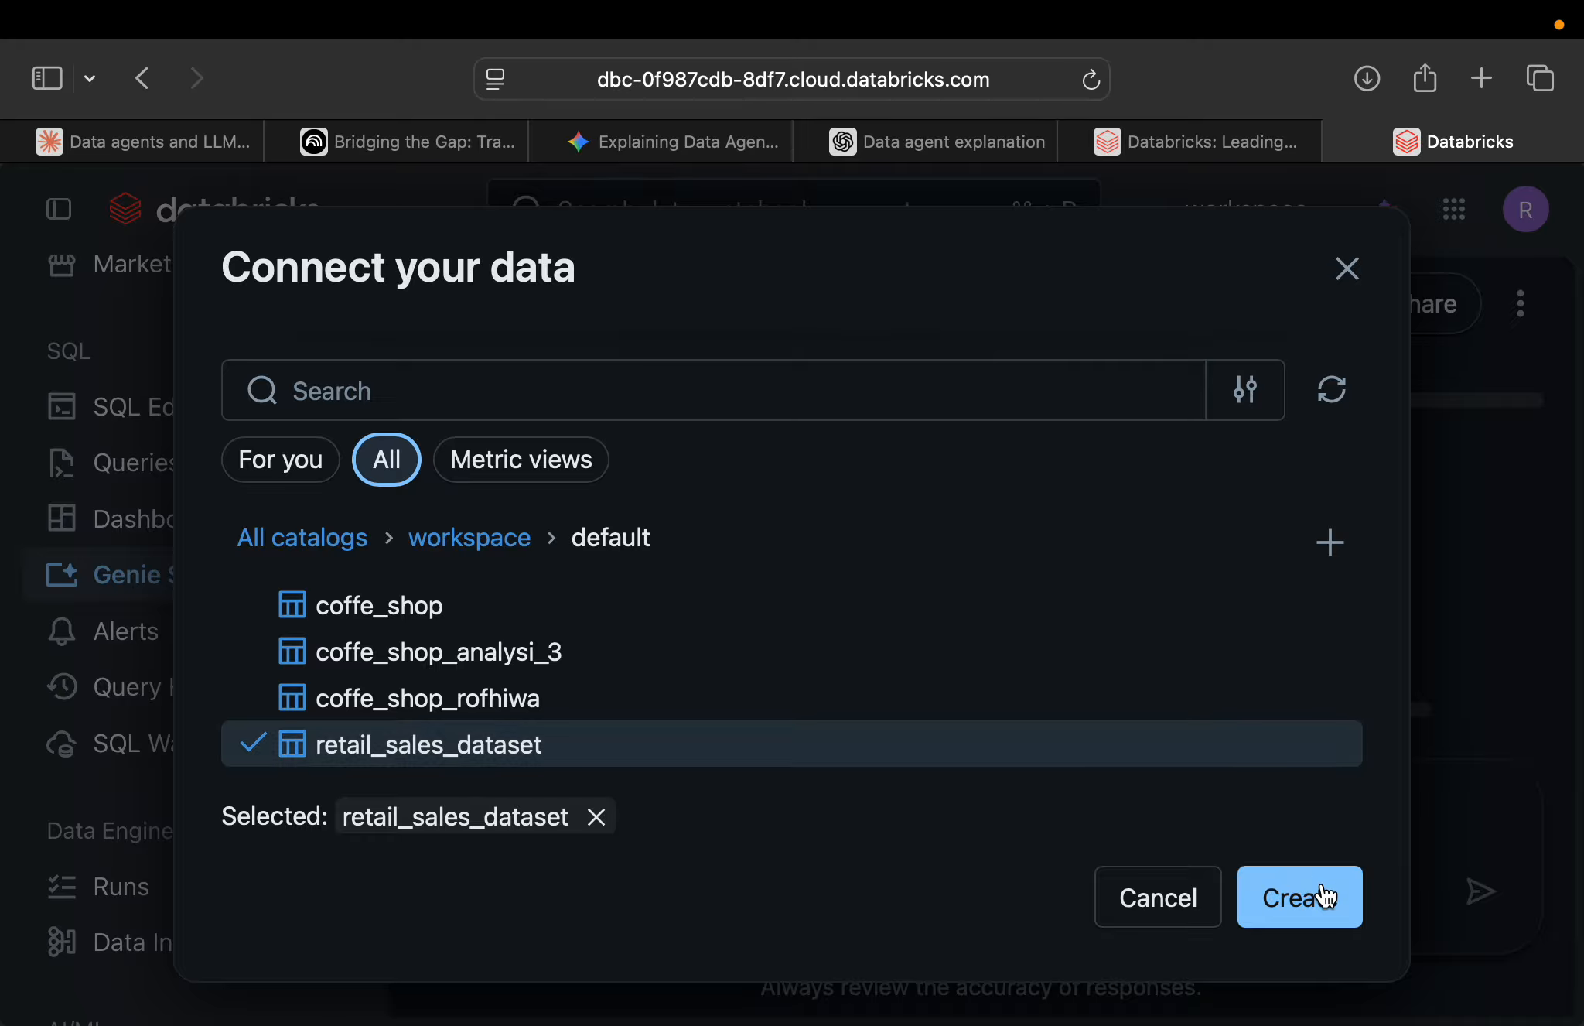
click(1312, 913)
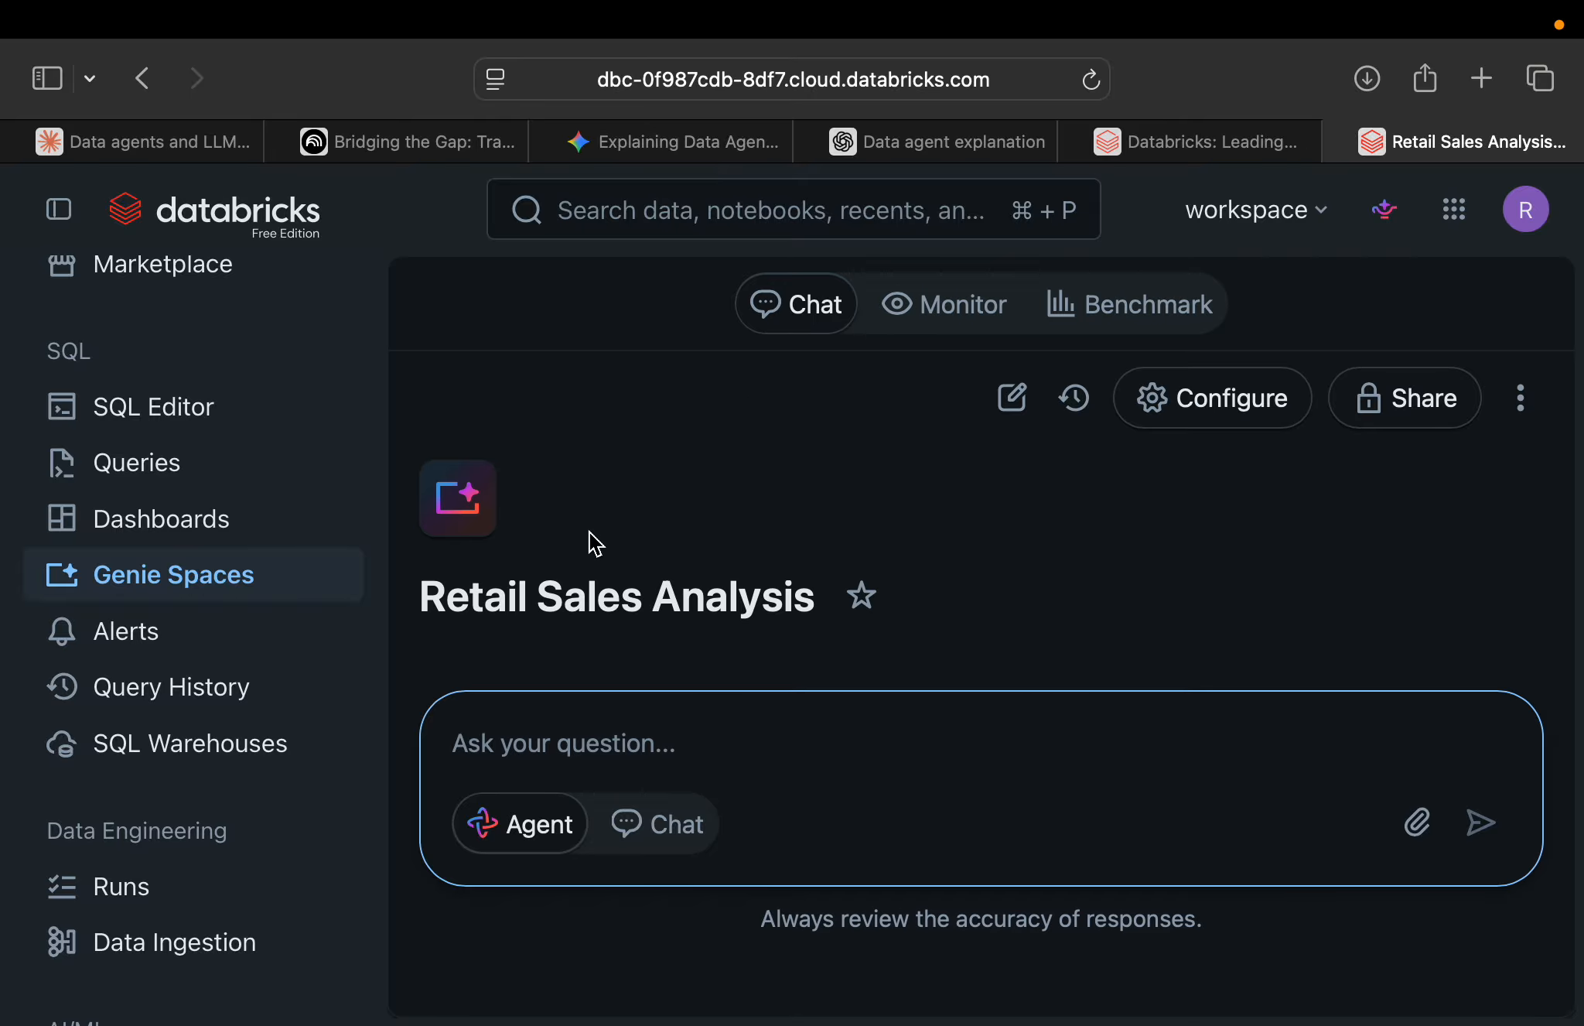
Collapse the navigation sidebar, open the new space's configuration and reduce the page zoom by two levels.
scroll(711, 507, down, 1)
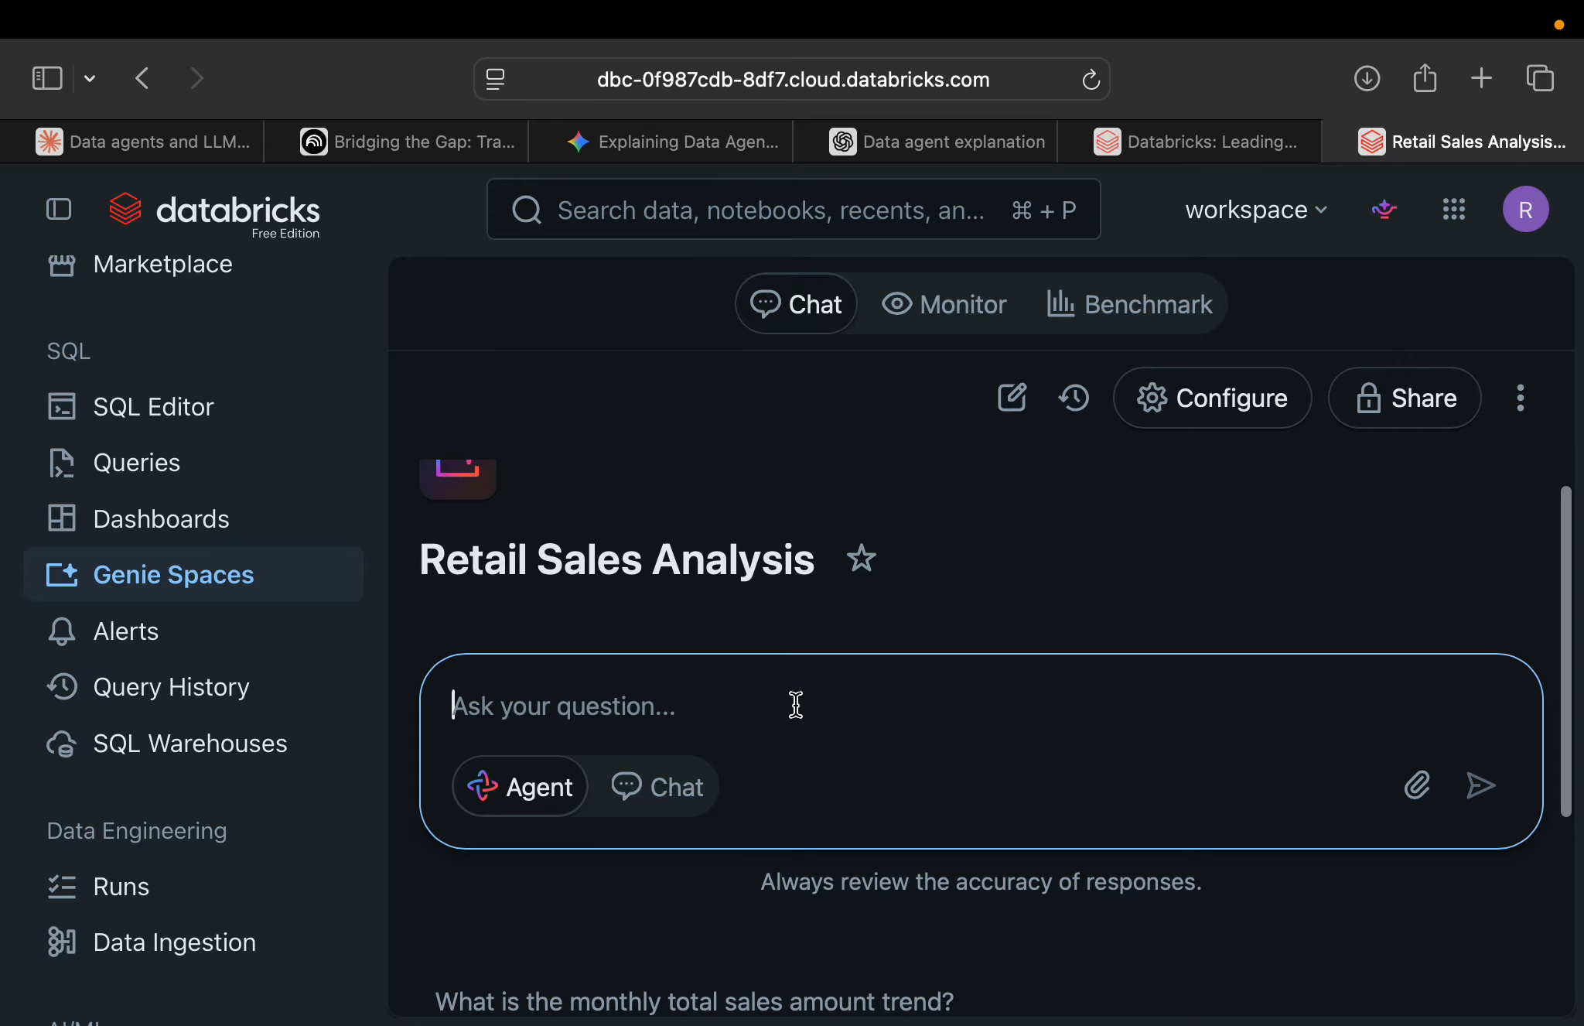
click(60, 211)
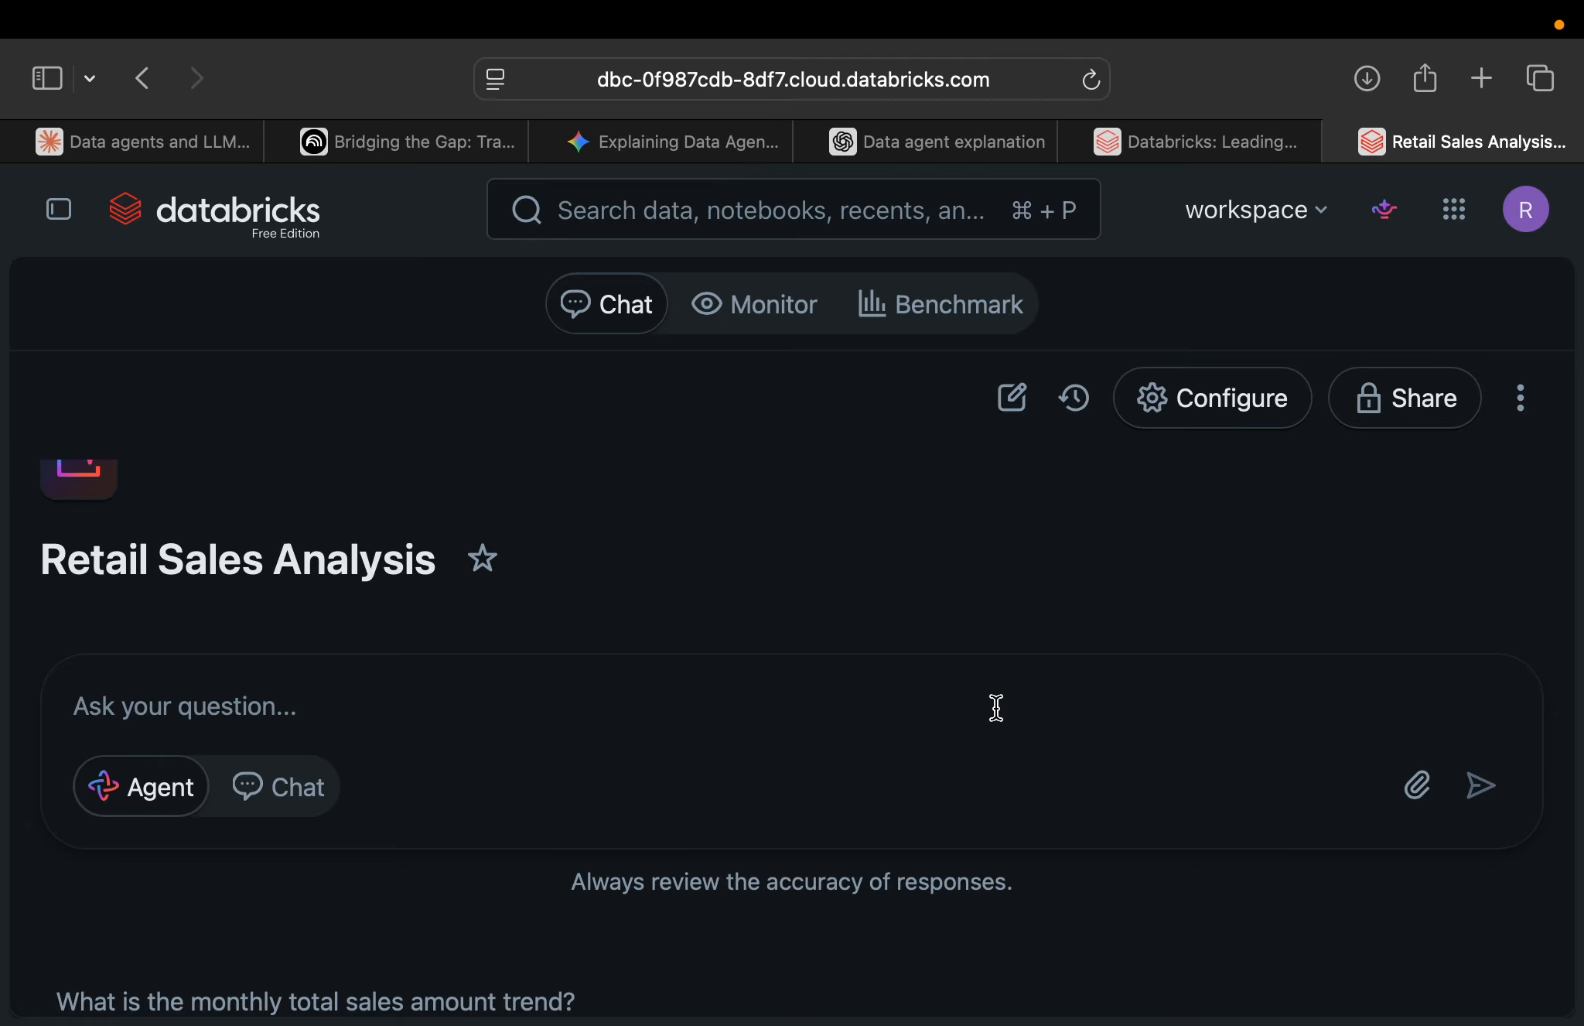
click(1235, 402)
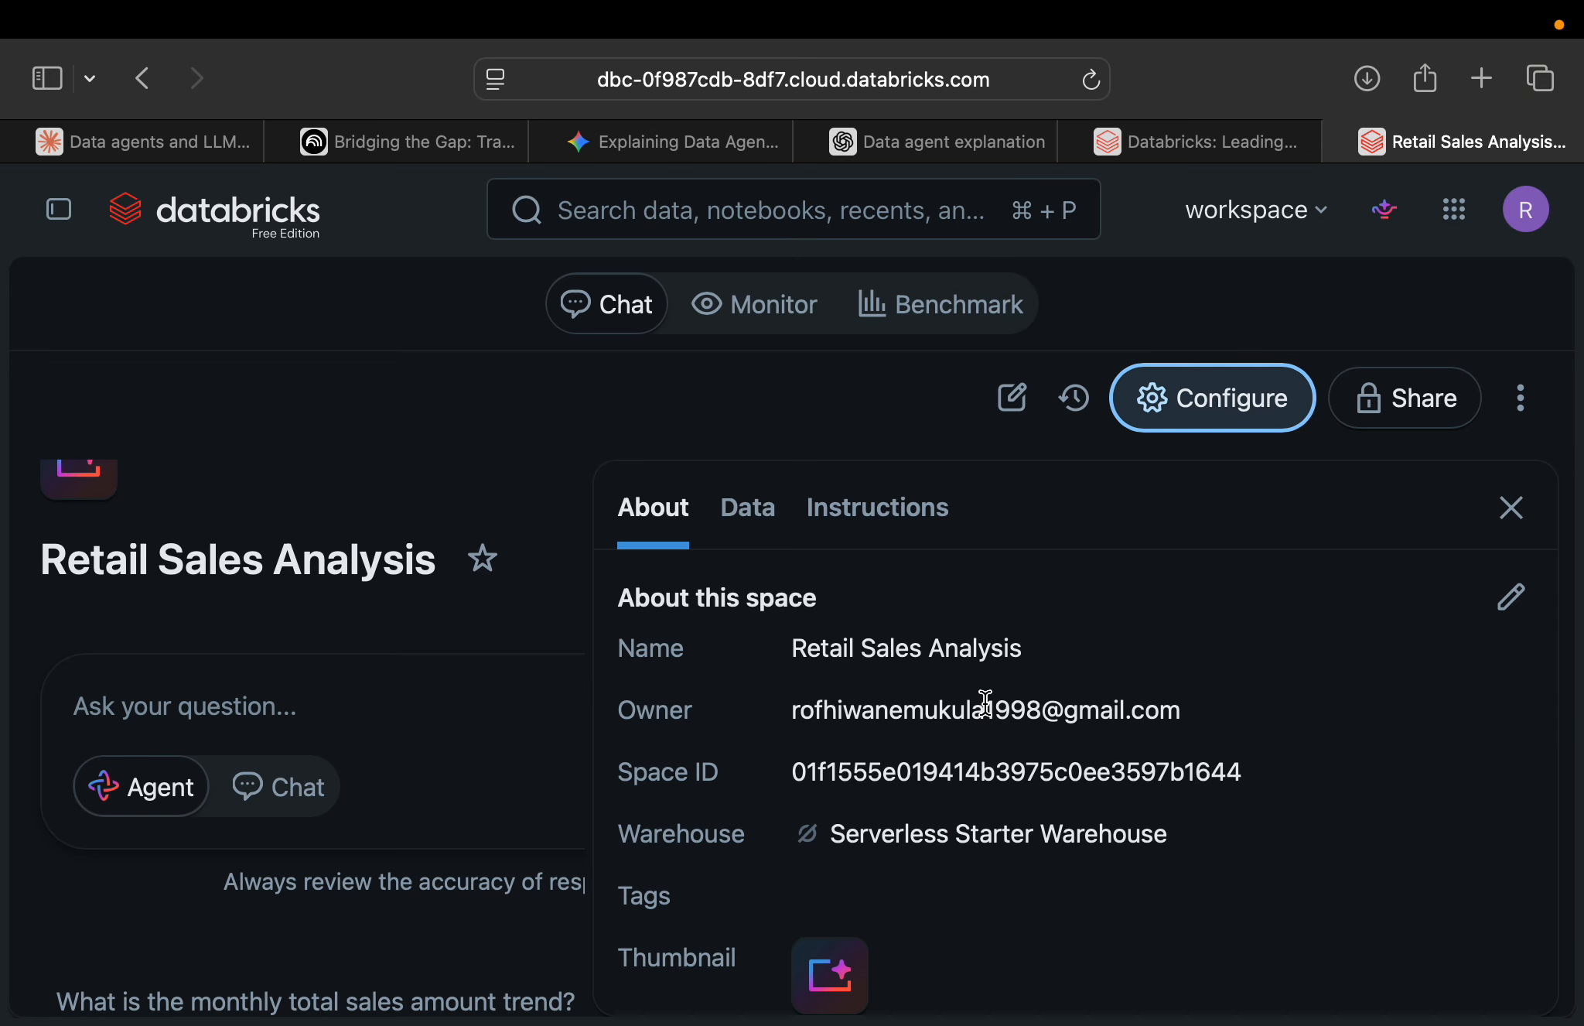
key(super+minus)
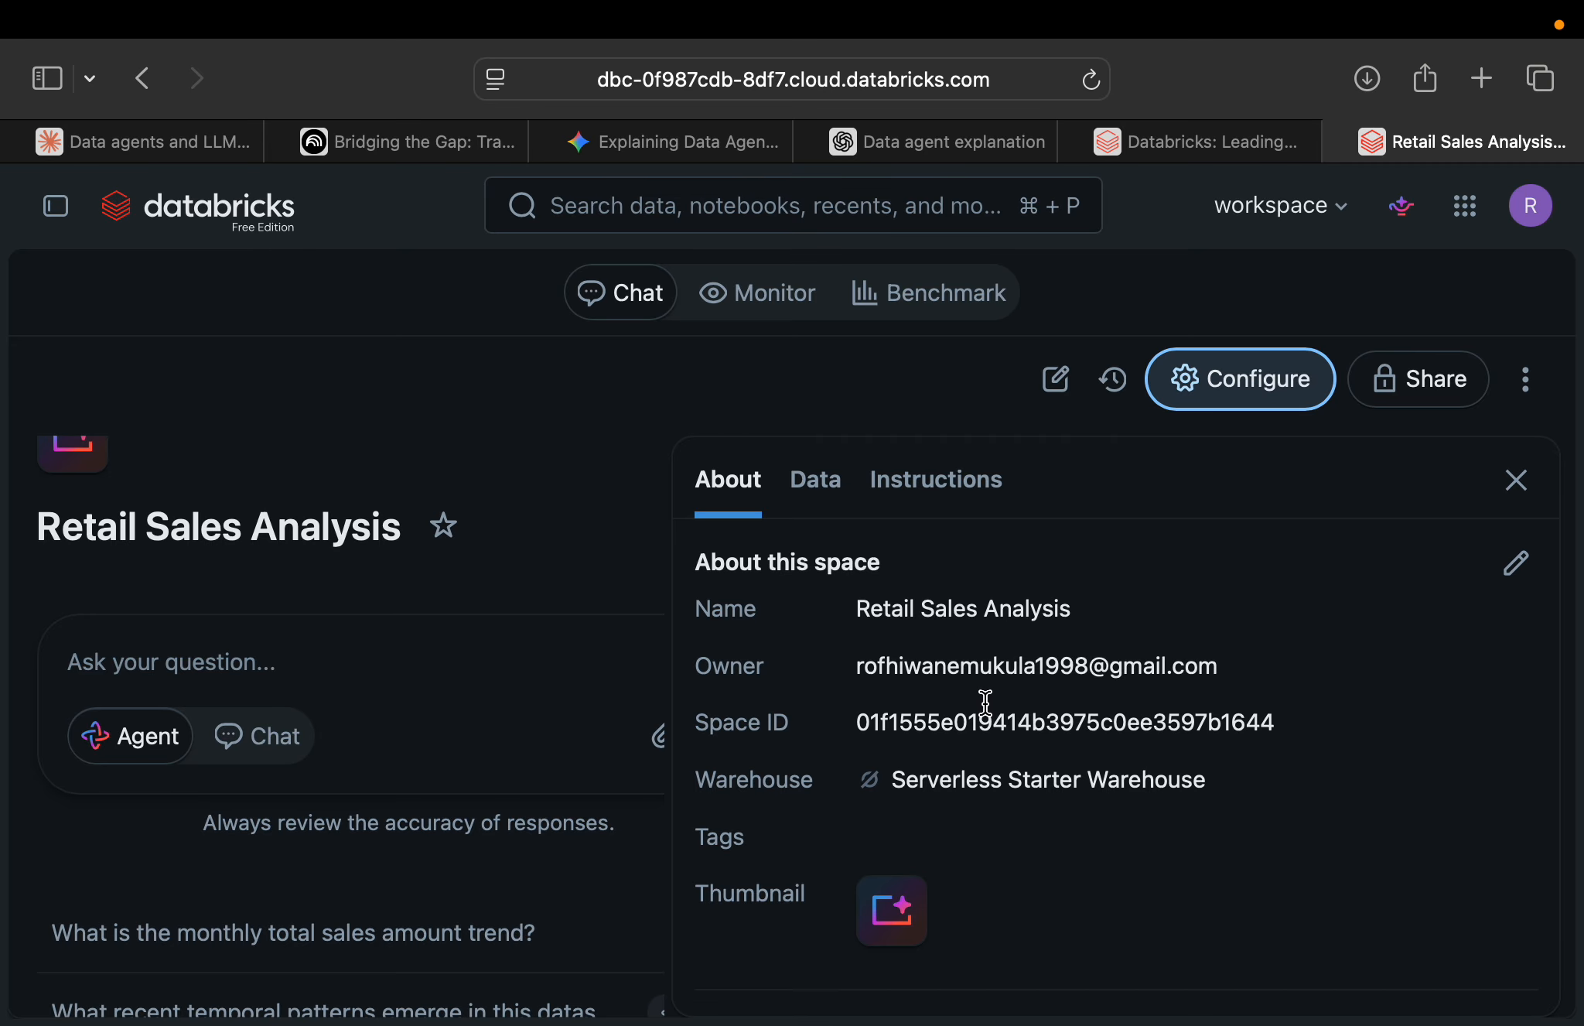
key(super+minus)
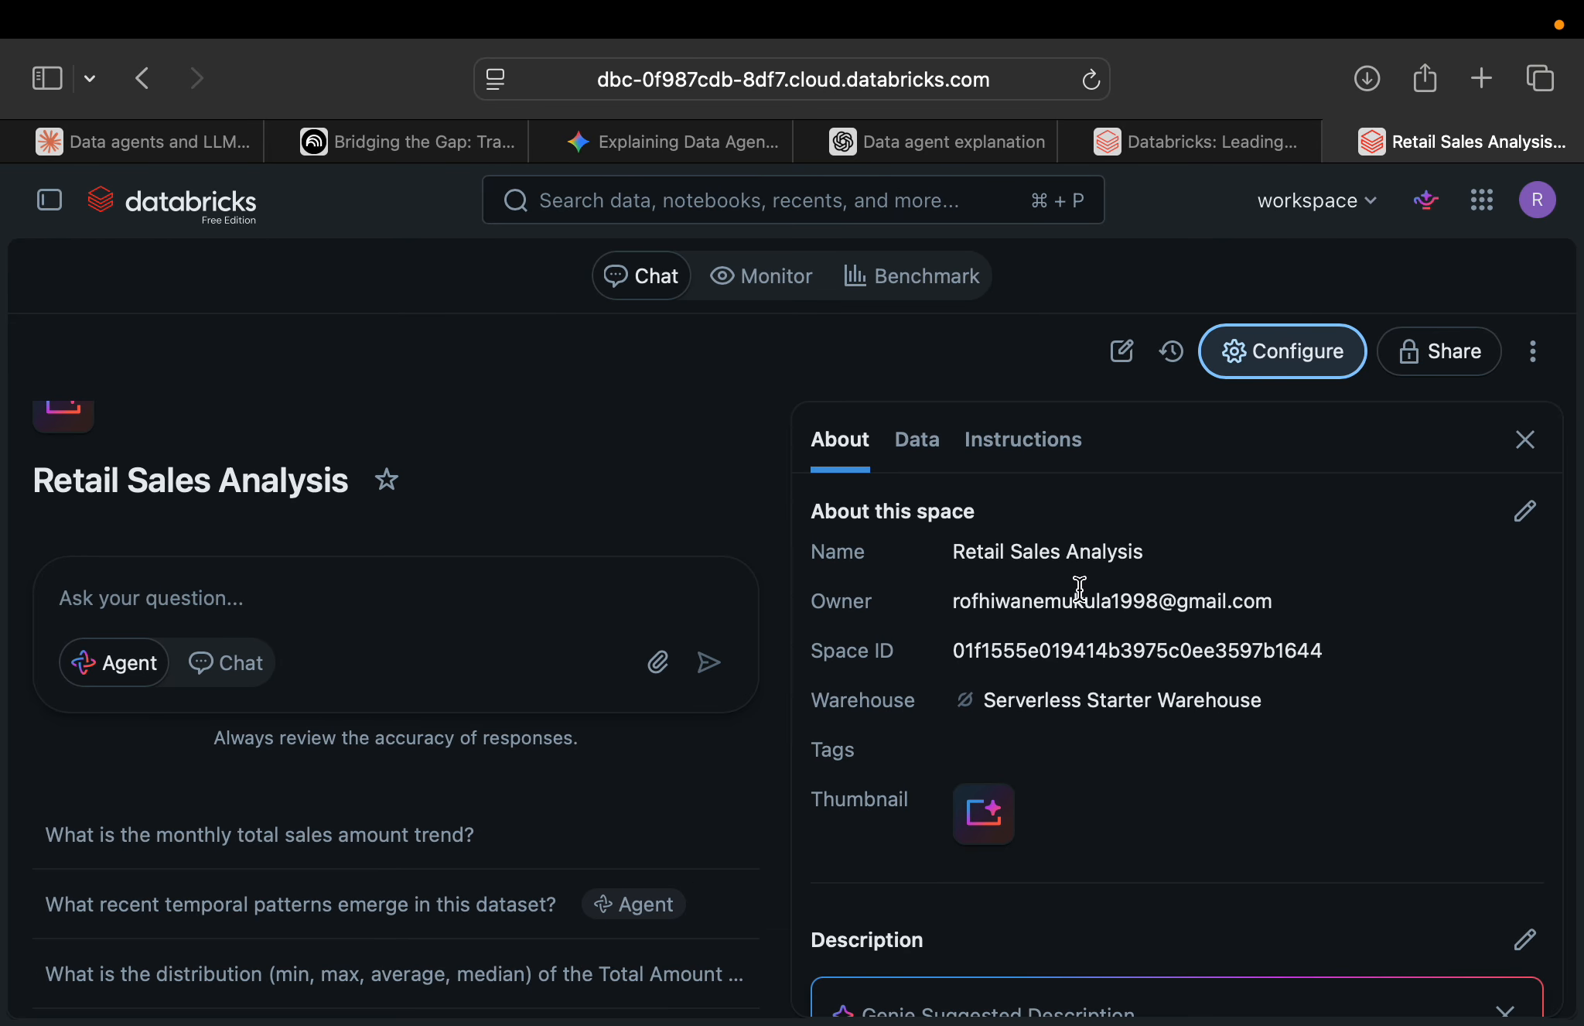
scroll(1107, 549, down, 3)
scroll(1108, 548, up, 2)
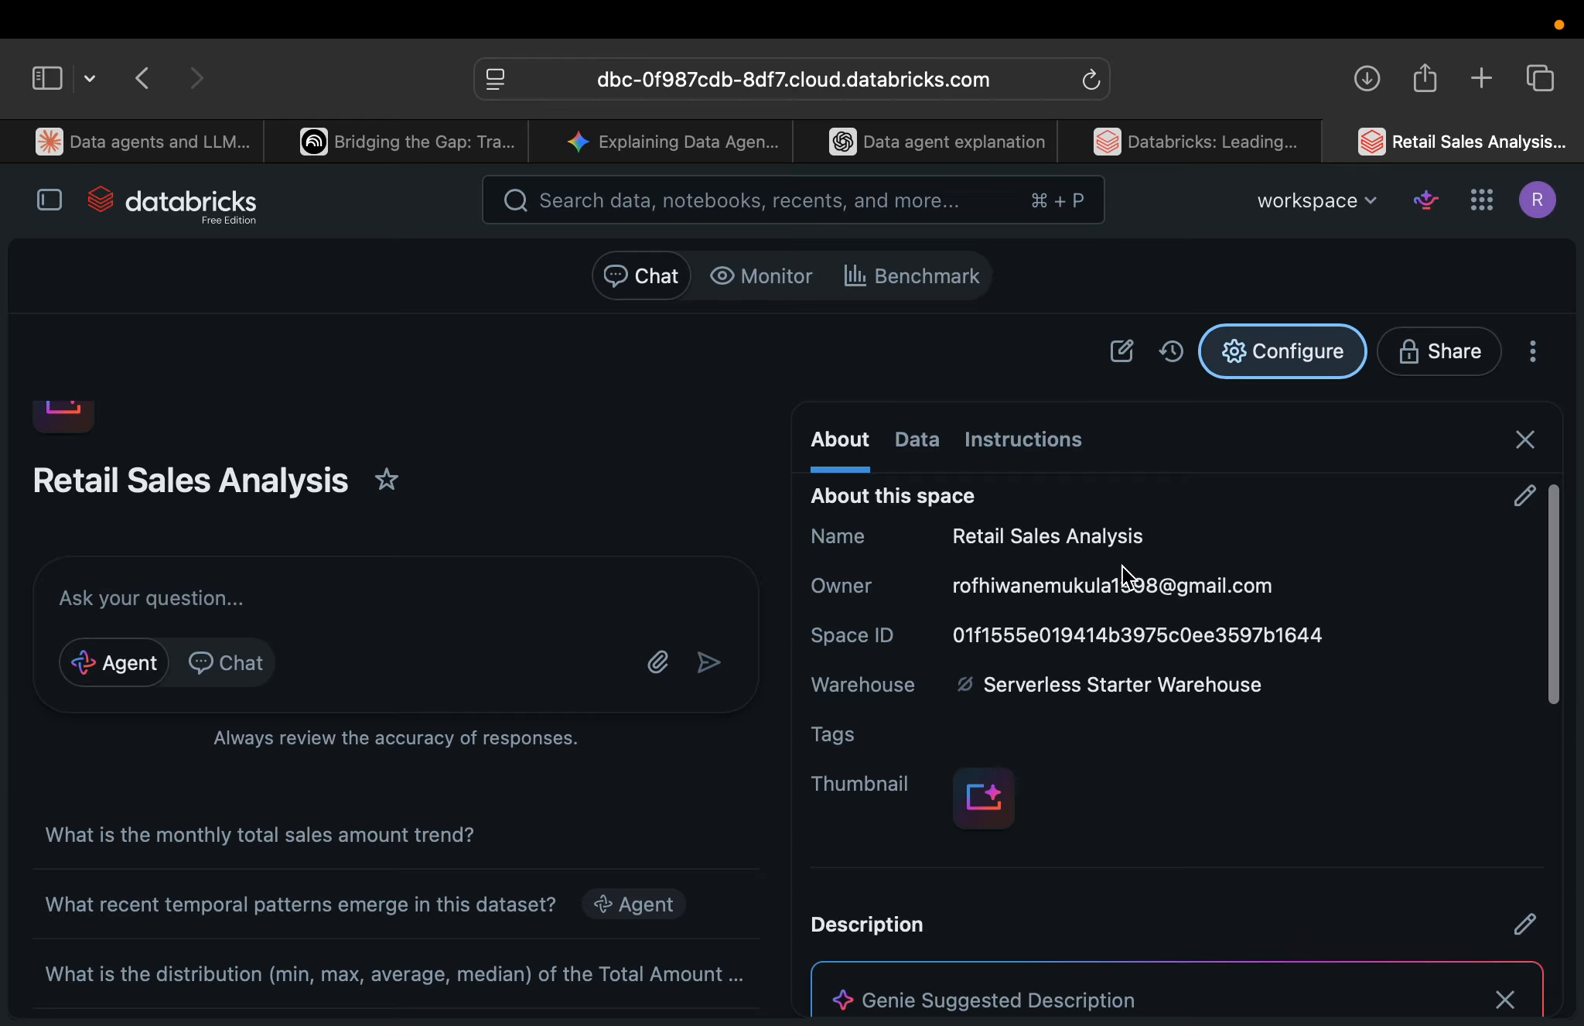
Rename the Genie space to "Sales Agent" in its space details and save the change.
click(1524, 496)
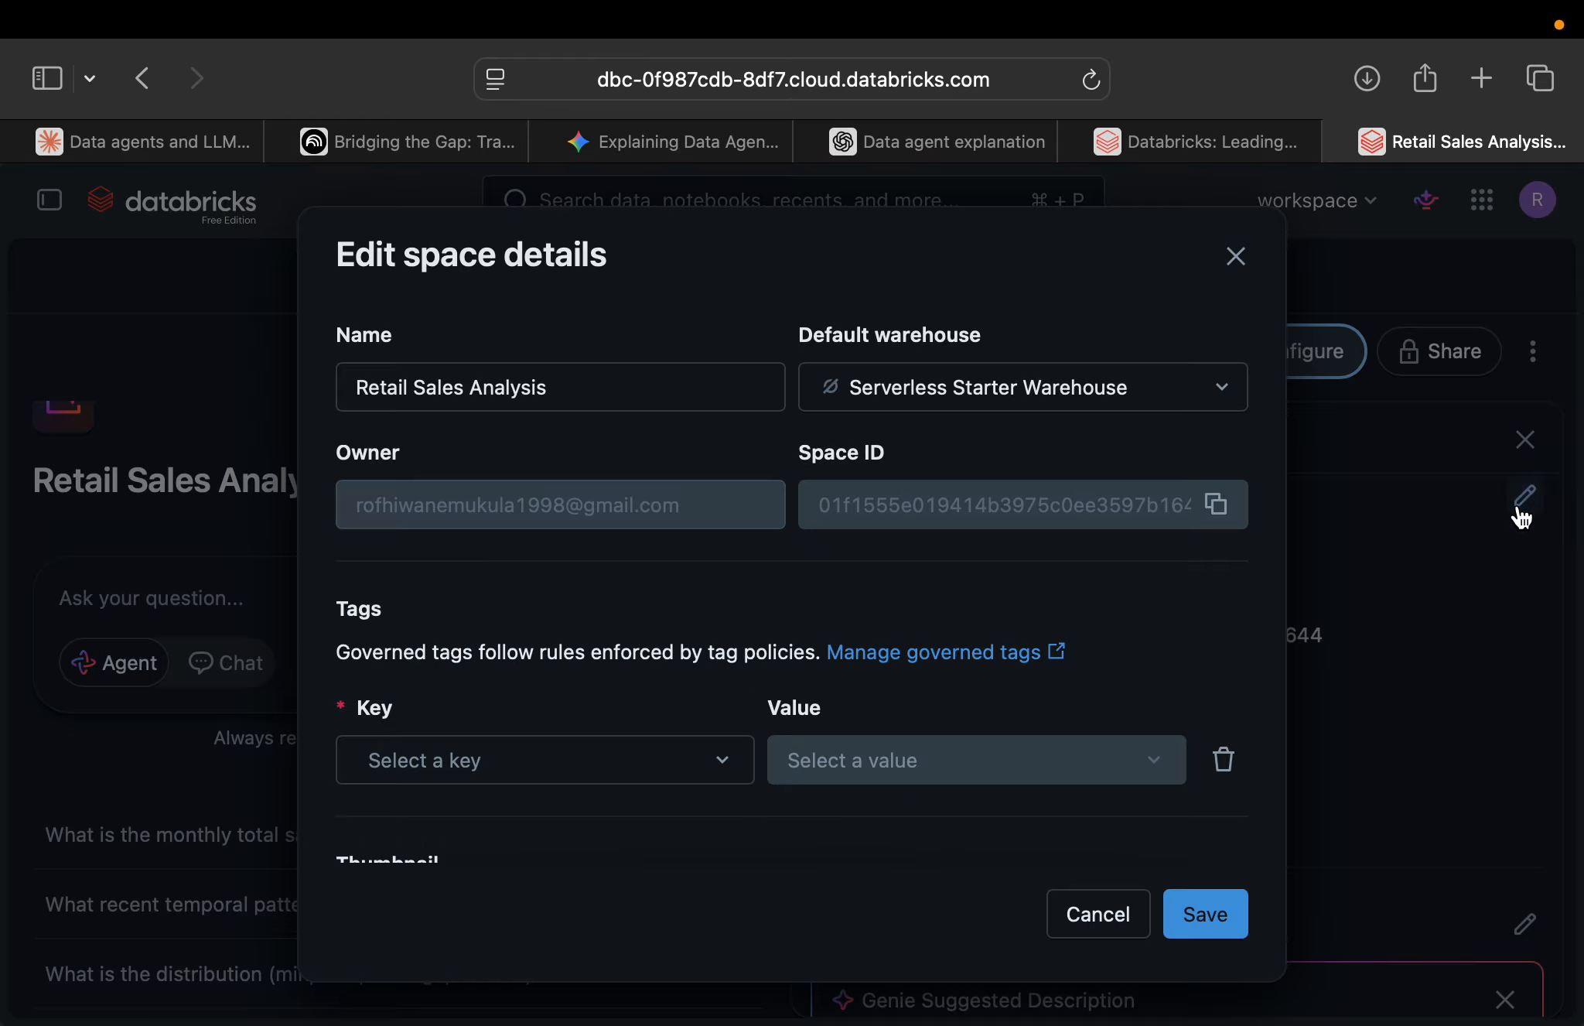
click(577, 385)
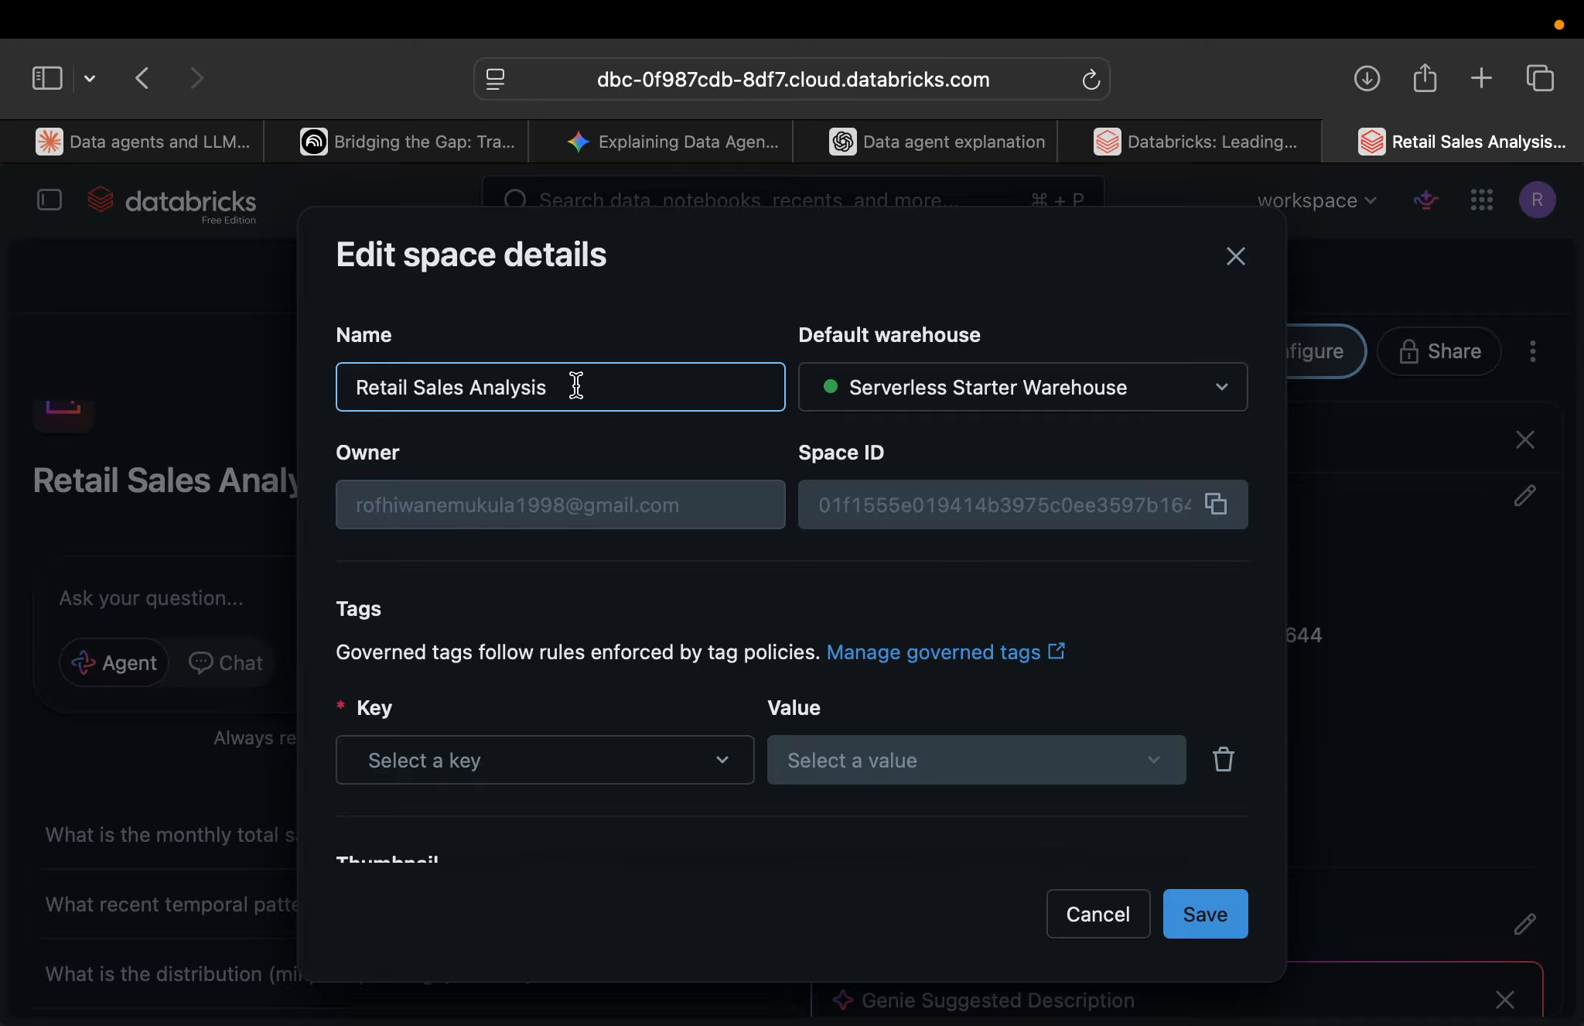
click(576, 385)
click(576, 385)
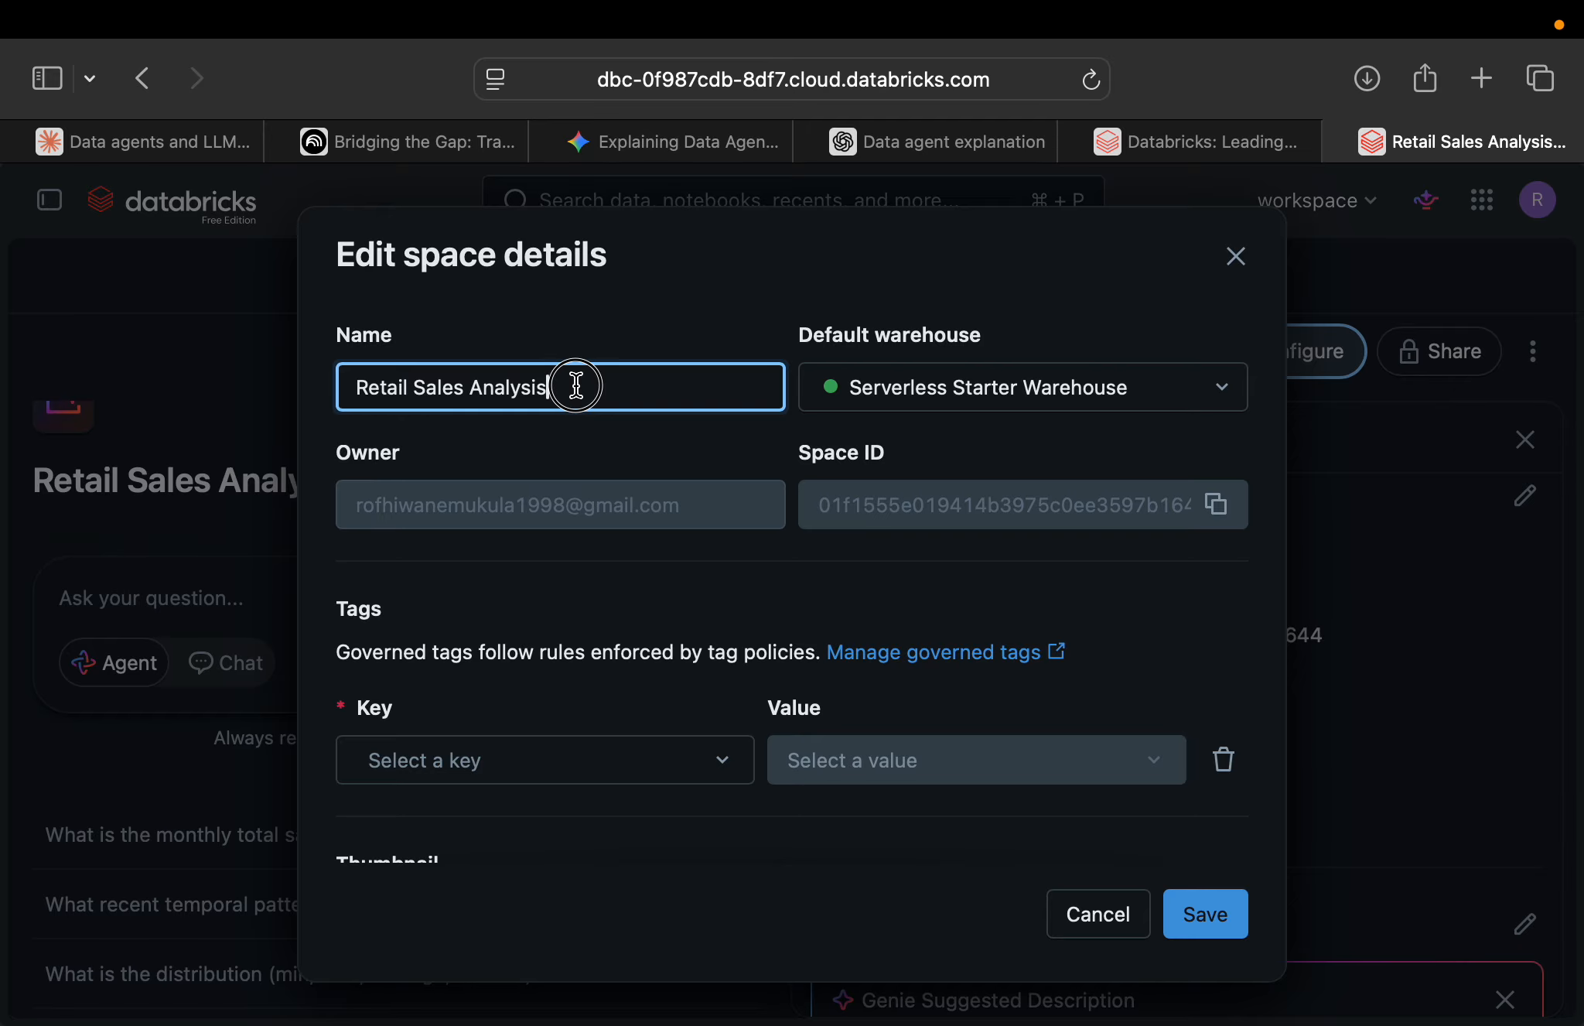
drag(576, 384, 342, 393)
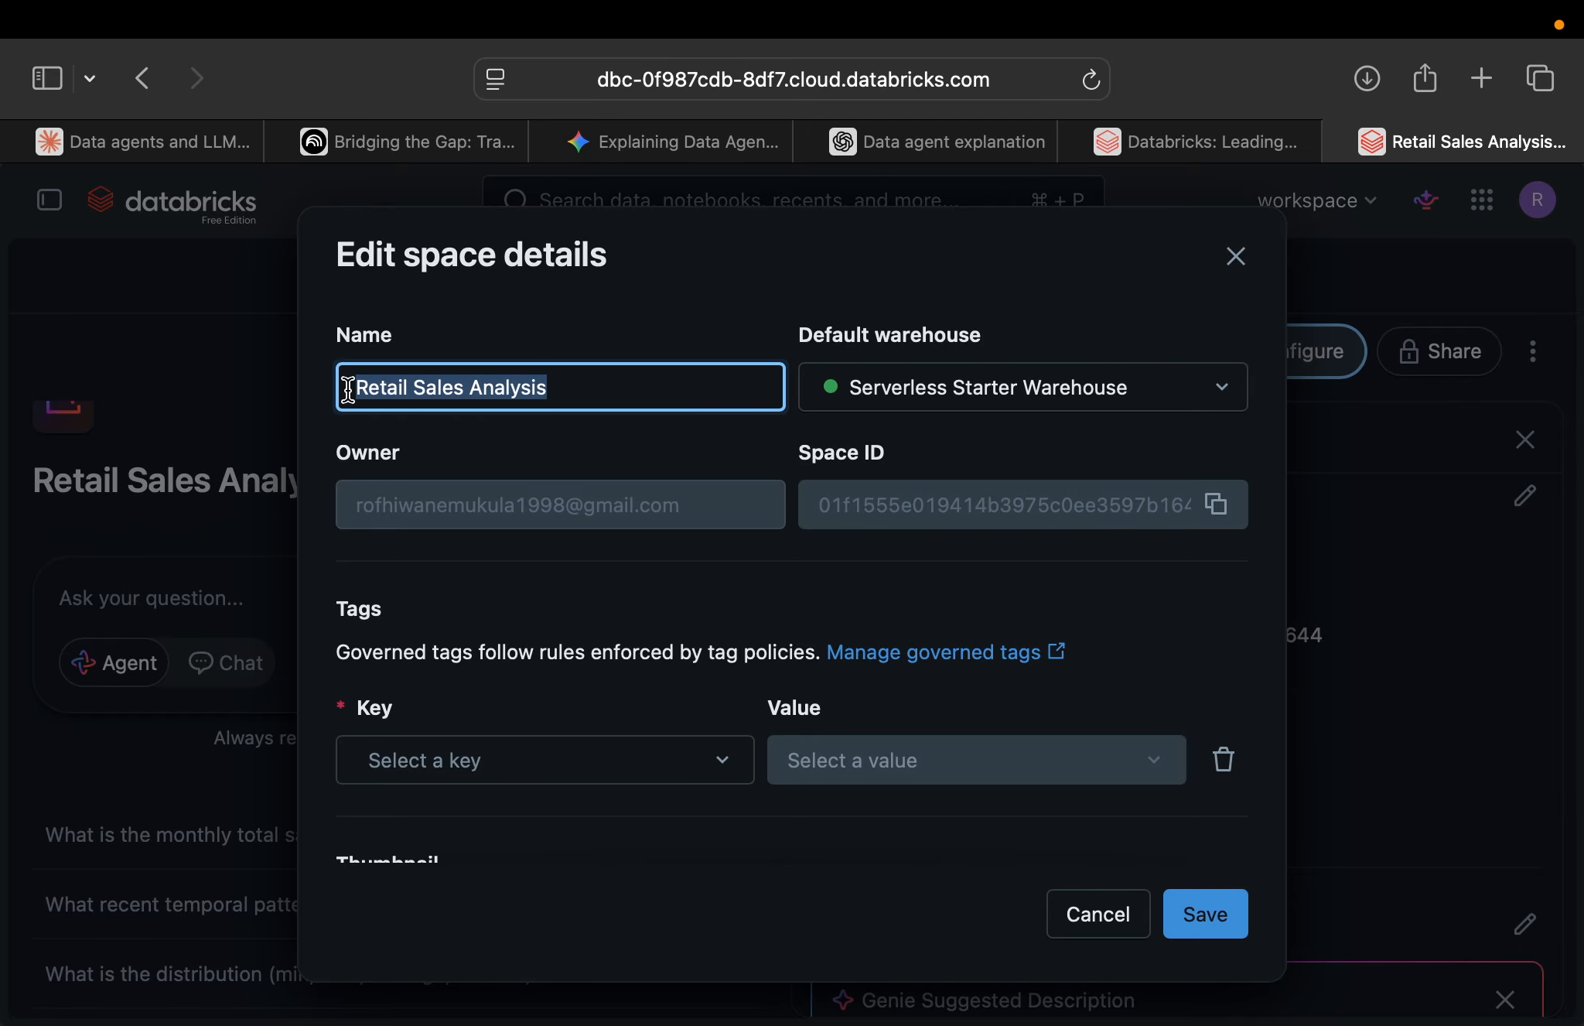
text(Sa)
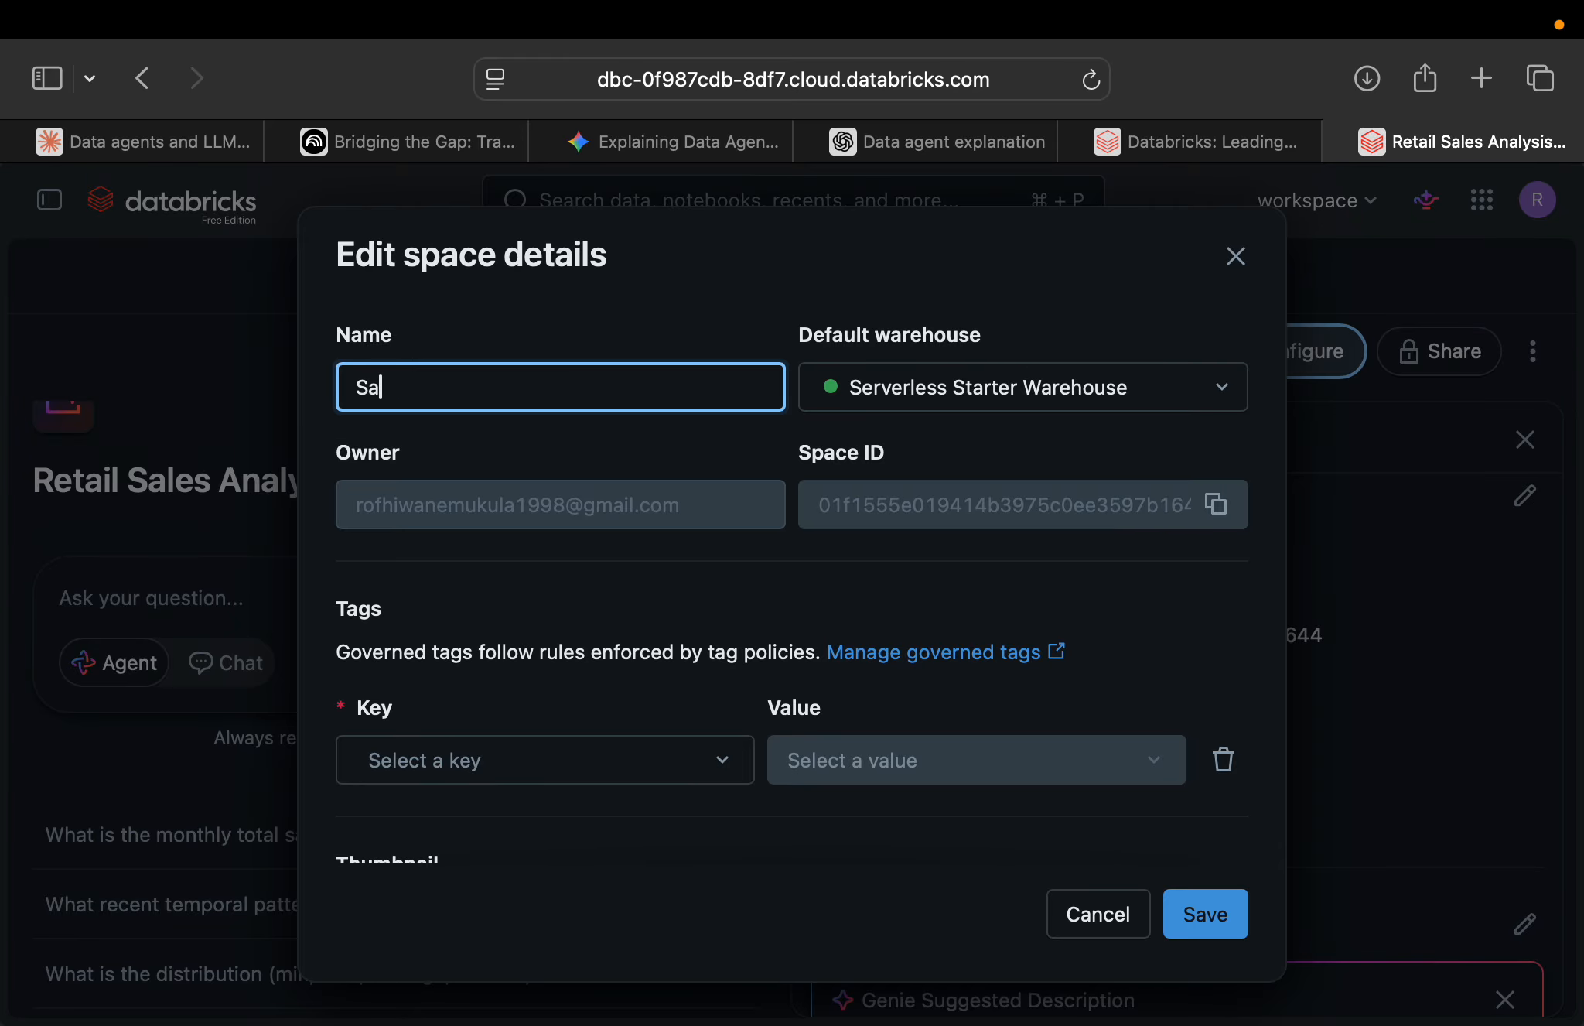
text(les A)
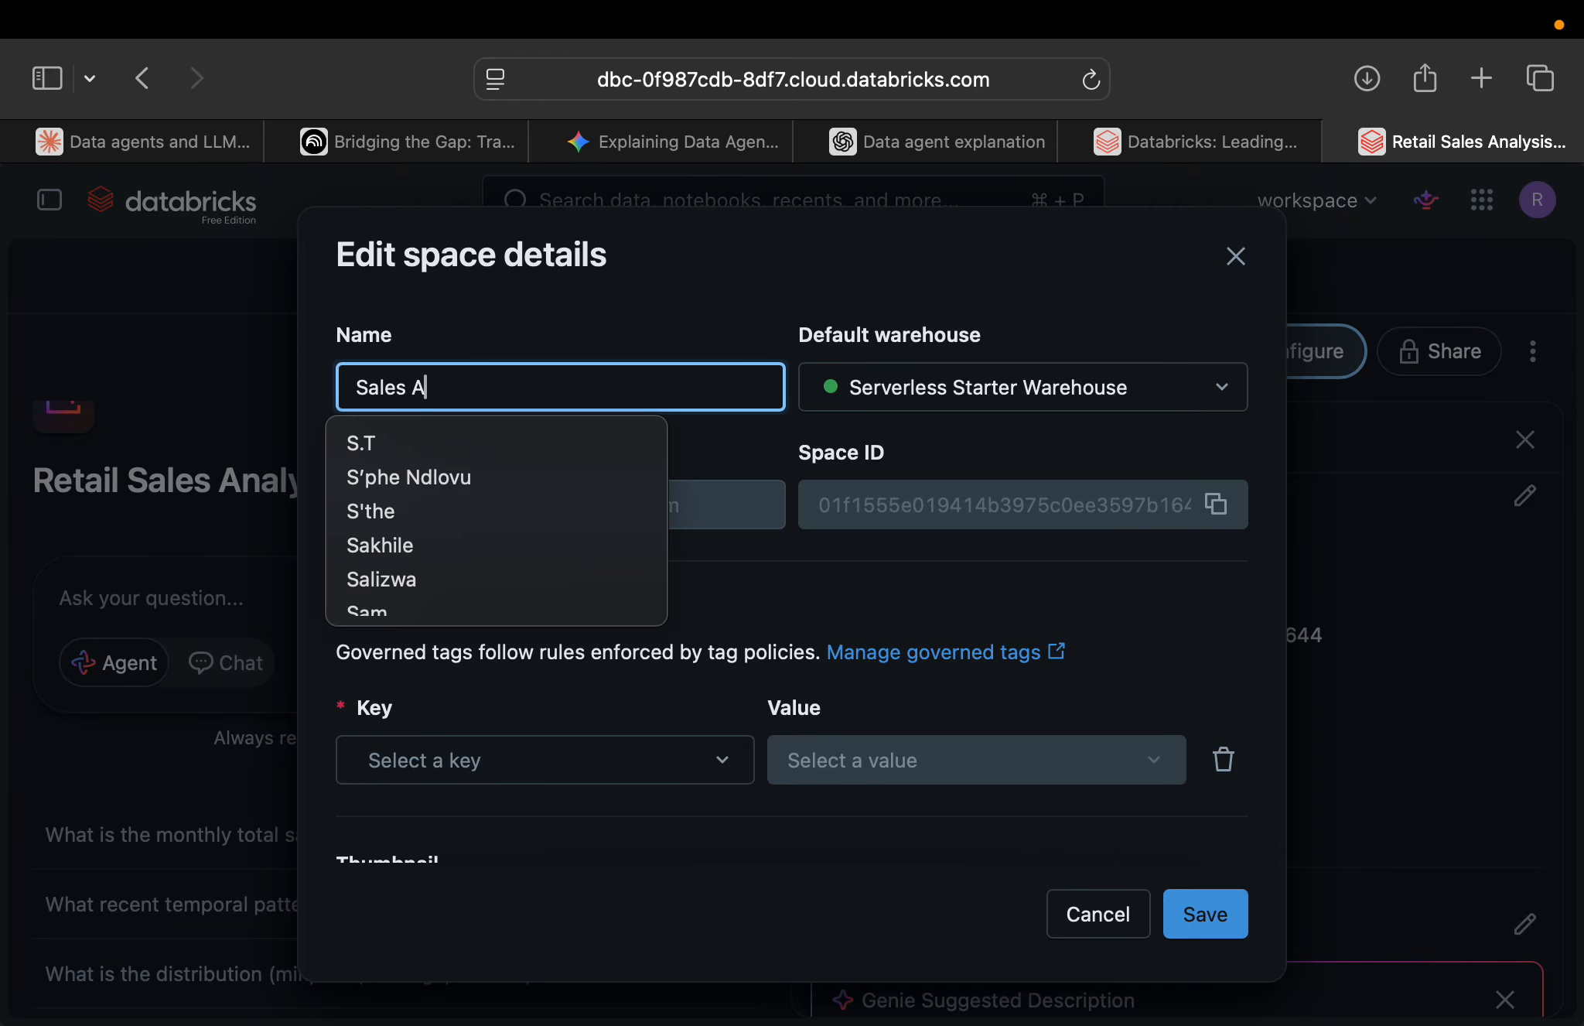
text(gent)
click(852, 589)
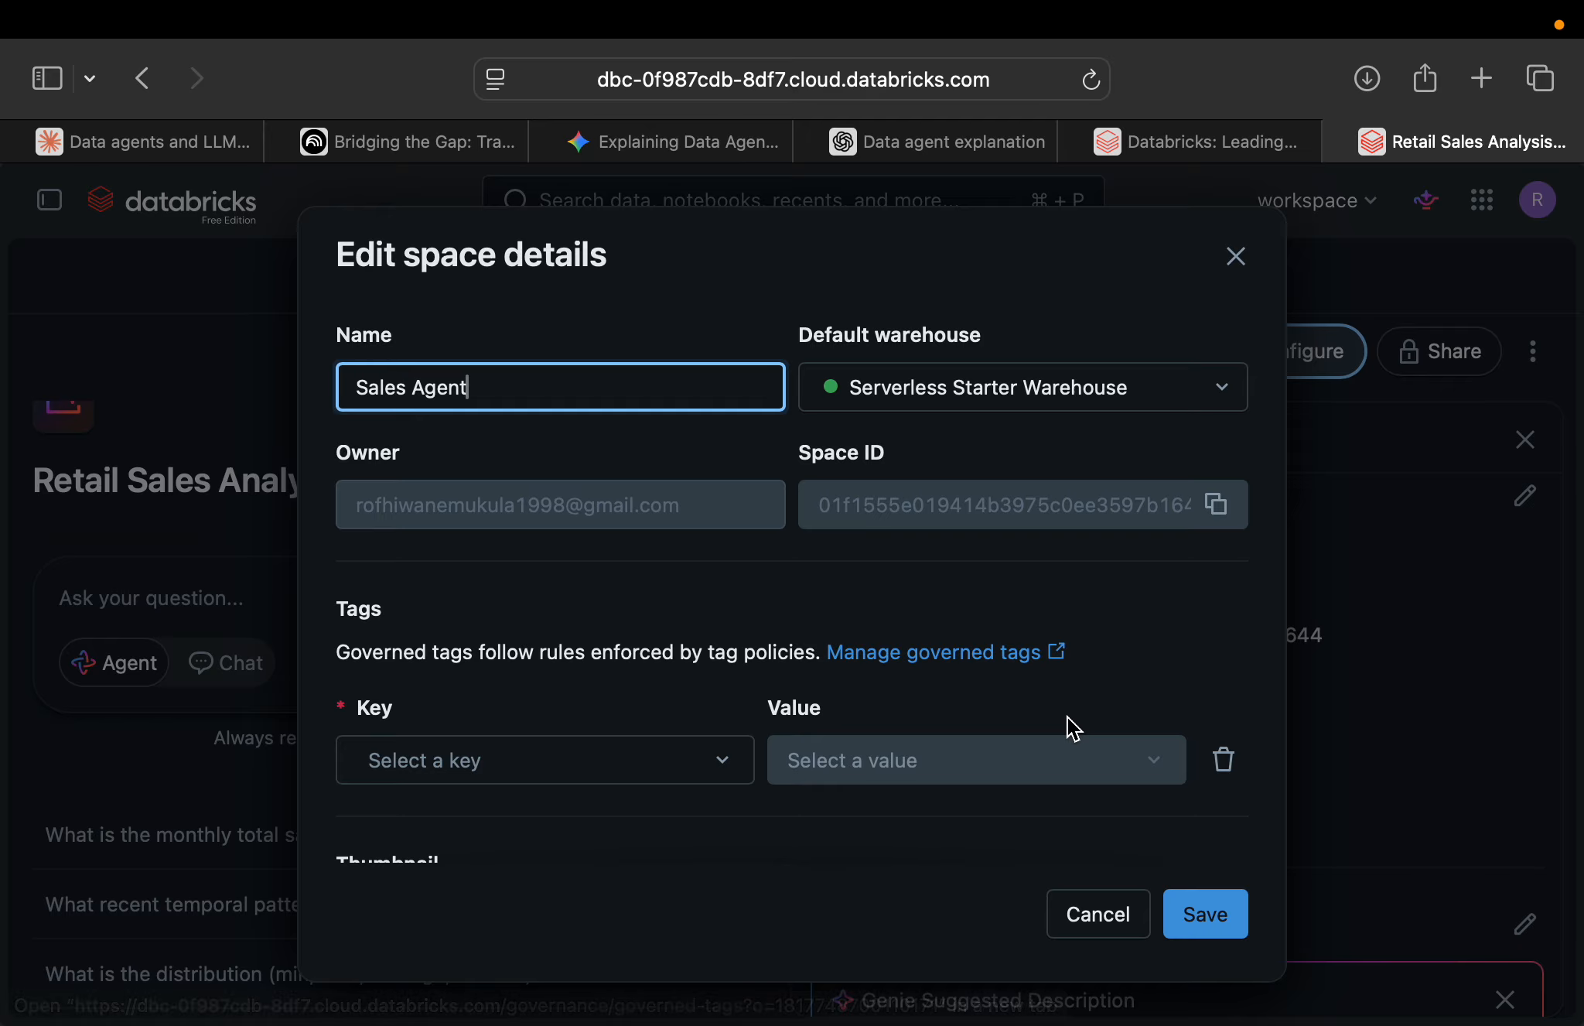
click(1218, 922)
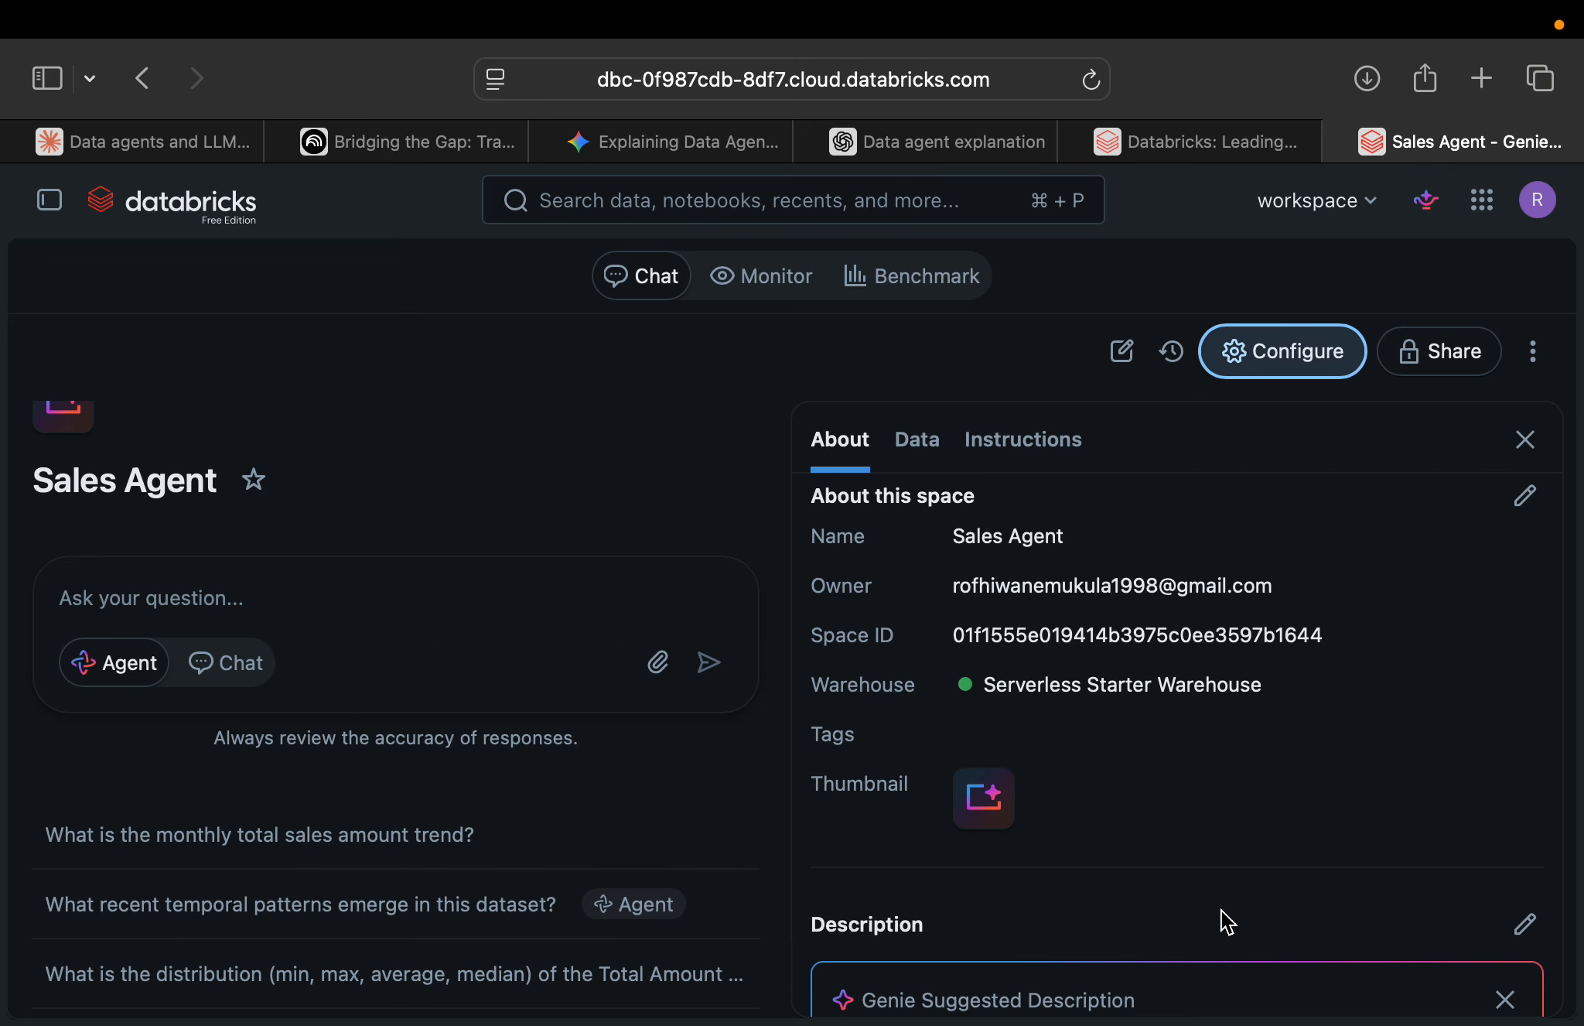
Accept the Genie-suggested description for the space.
scroll(1232, 708, down, 5)
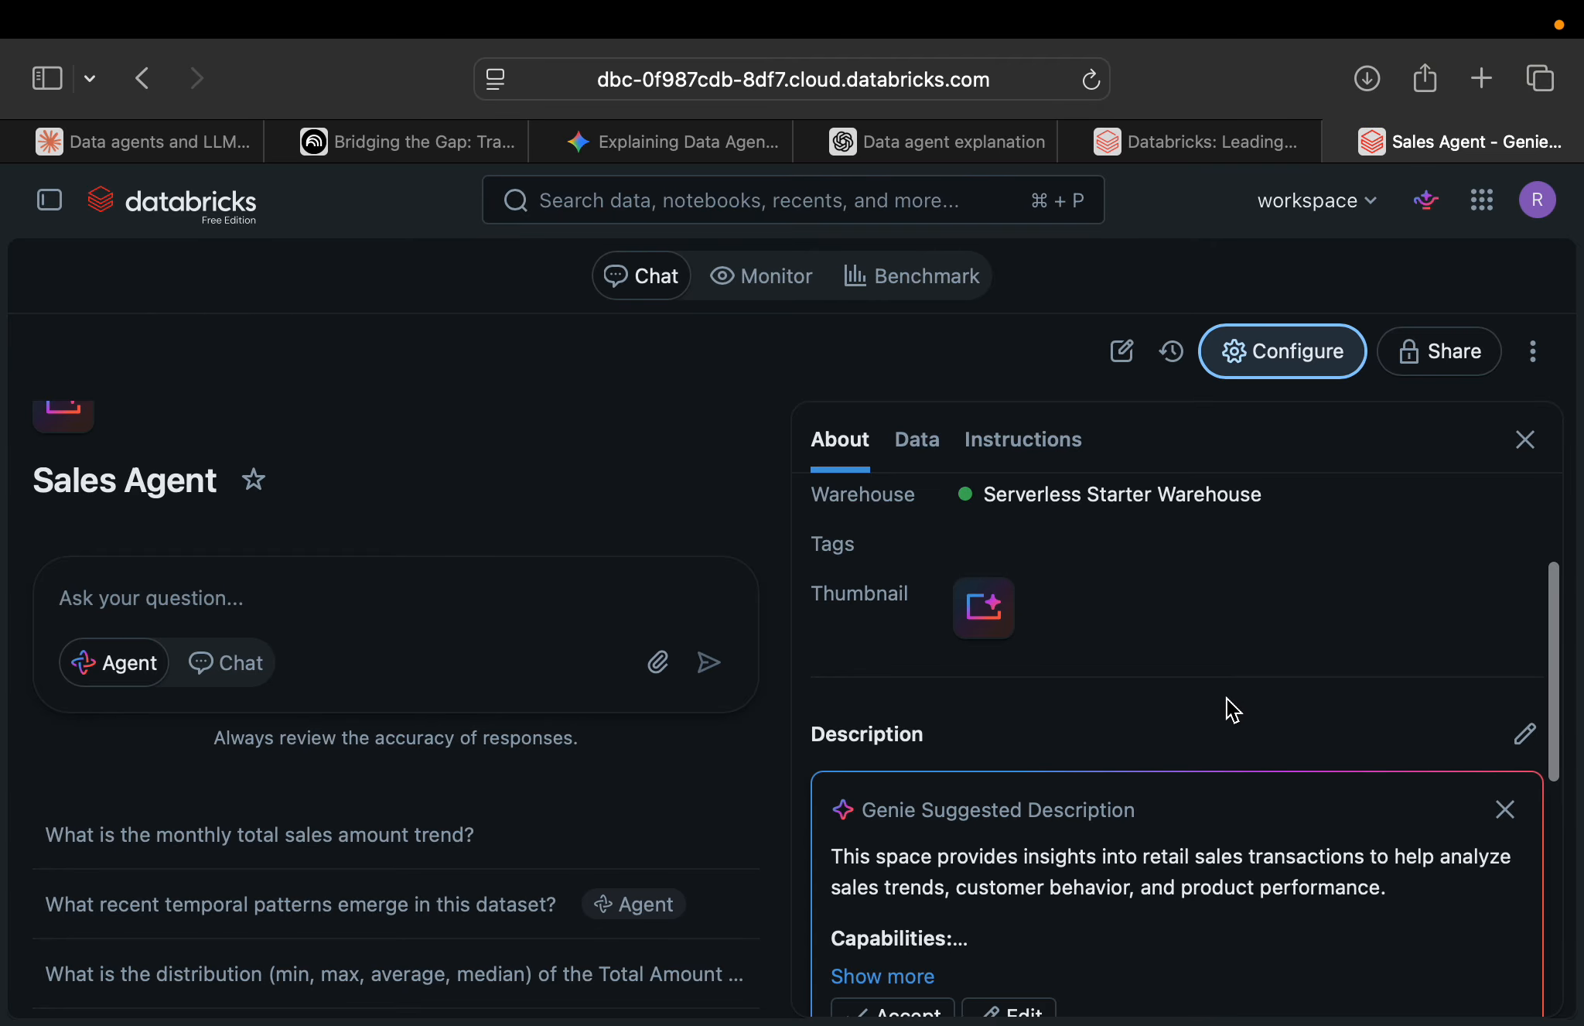
scroll(1227, 698, up, 2)
scroll(1227, 697, down, 3)
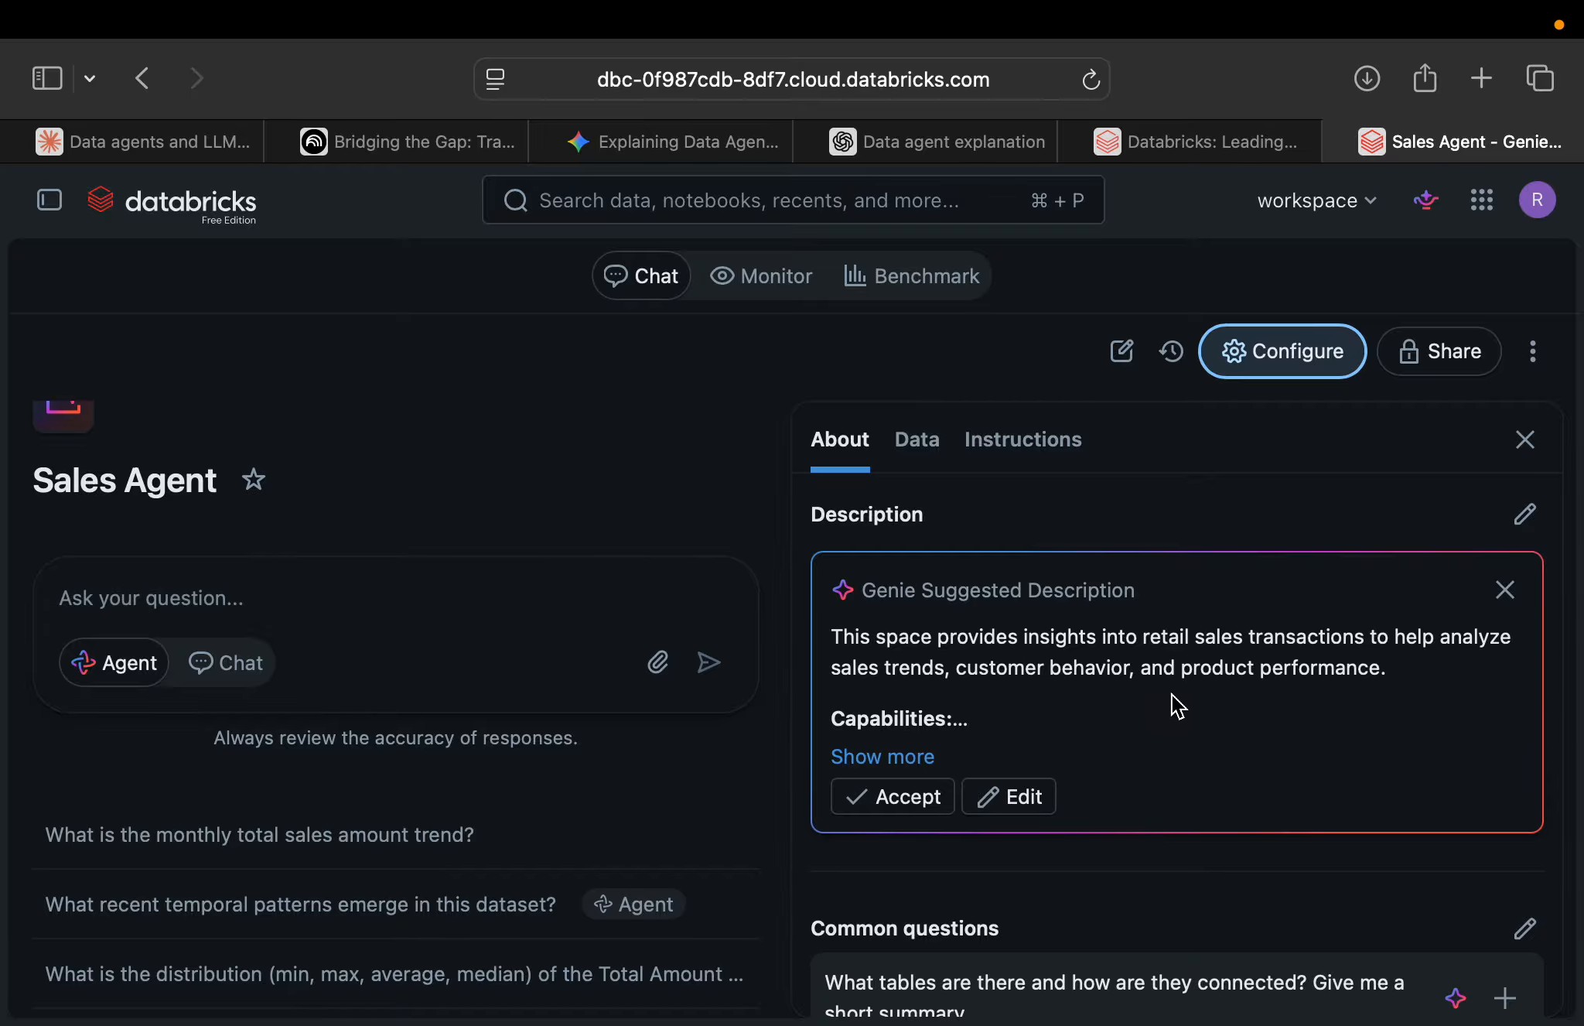
click(904, 797)
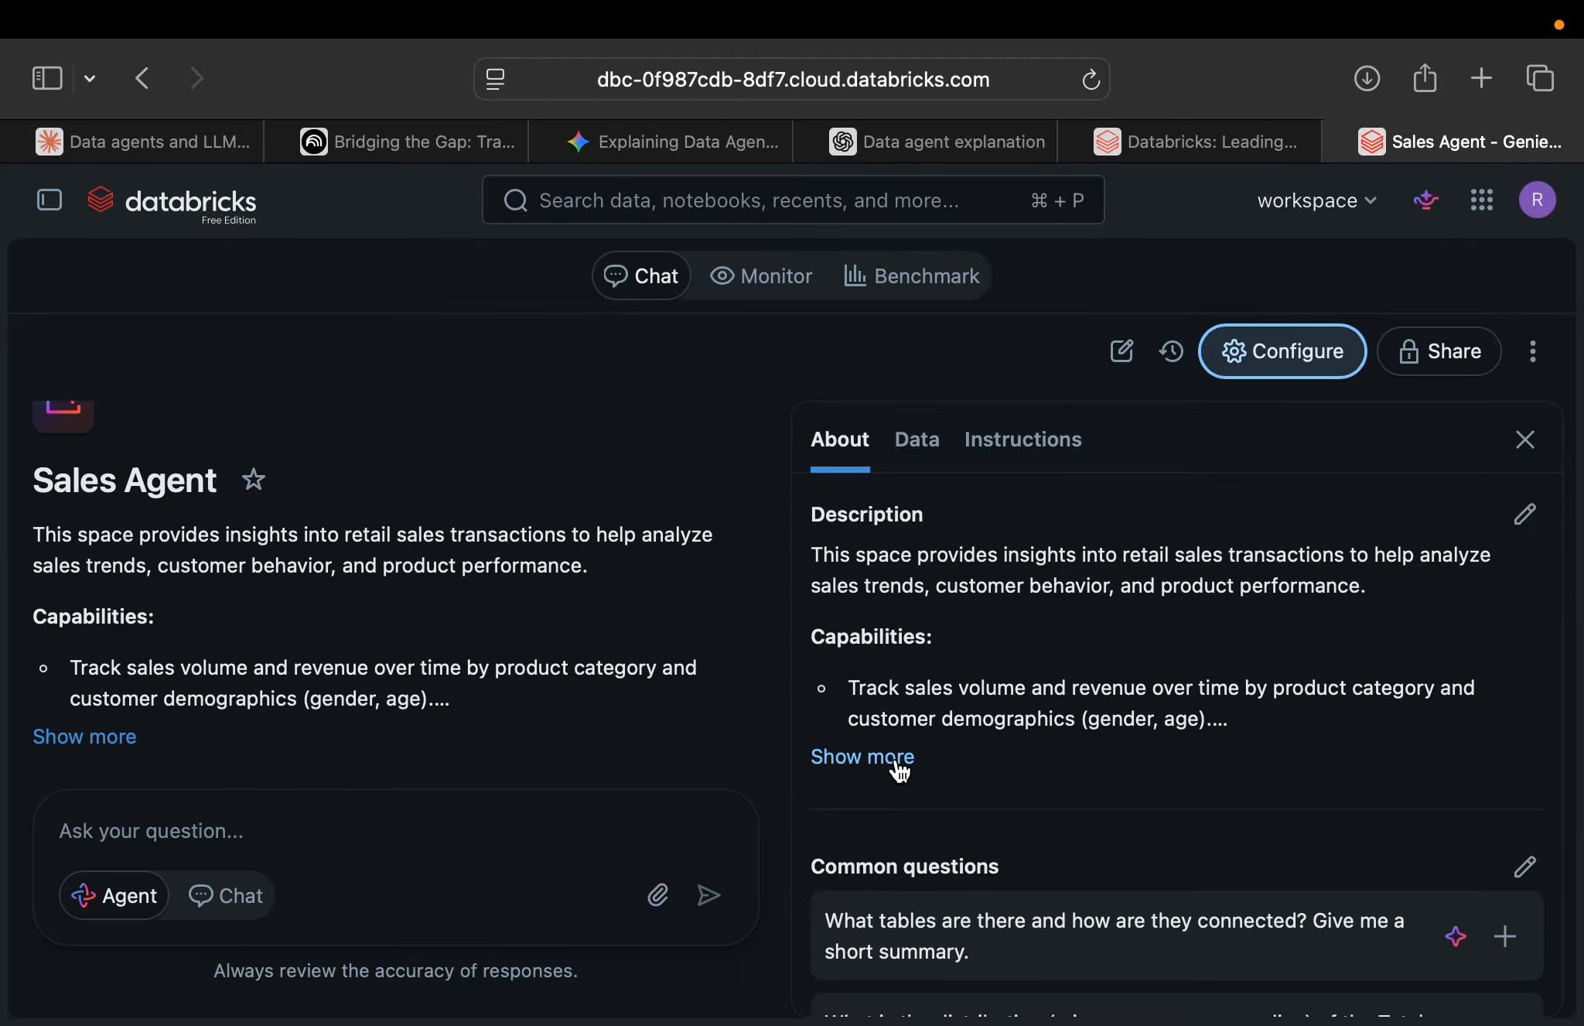
Review the AI-generated common questions in the configuration and the sample questions in the chat area.
scroll(900, 769, down, 4)
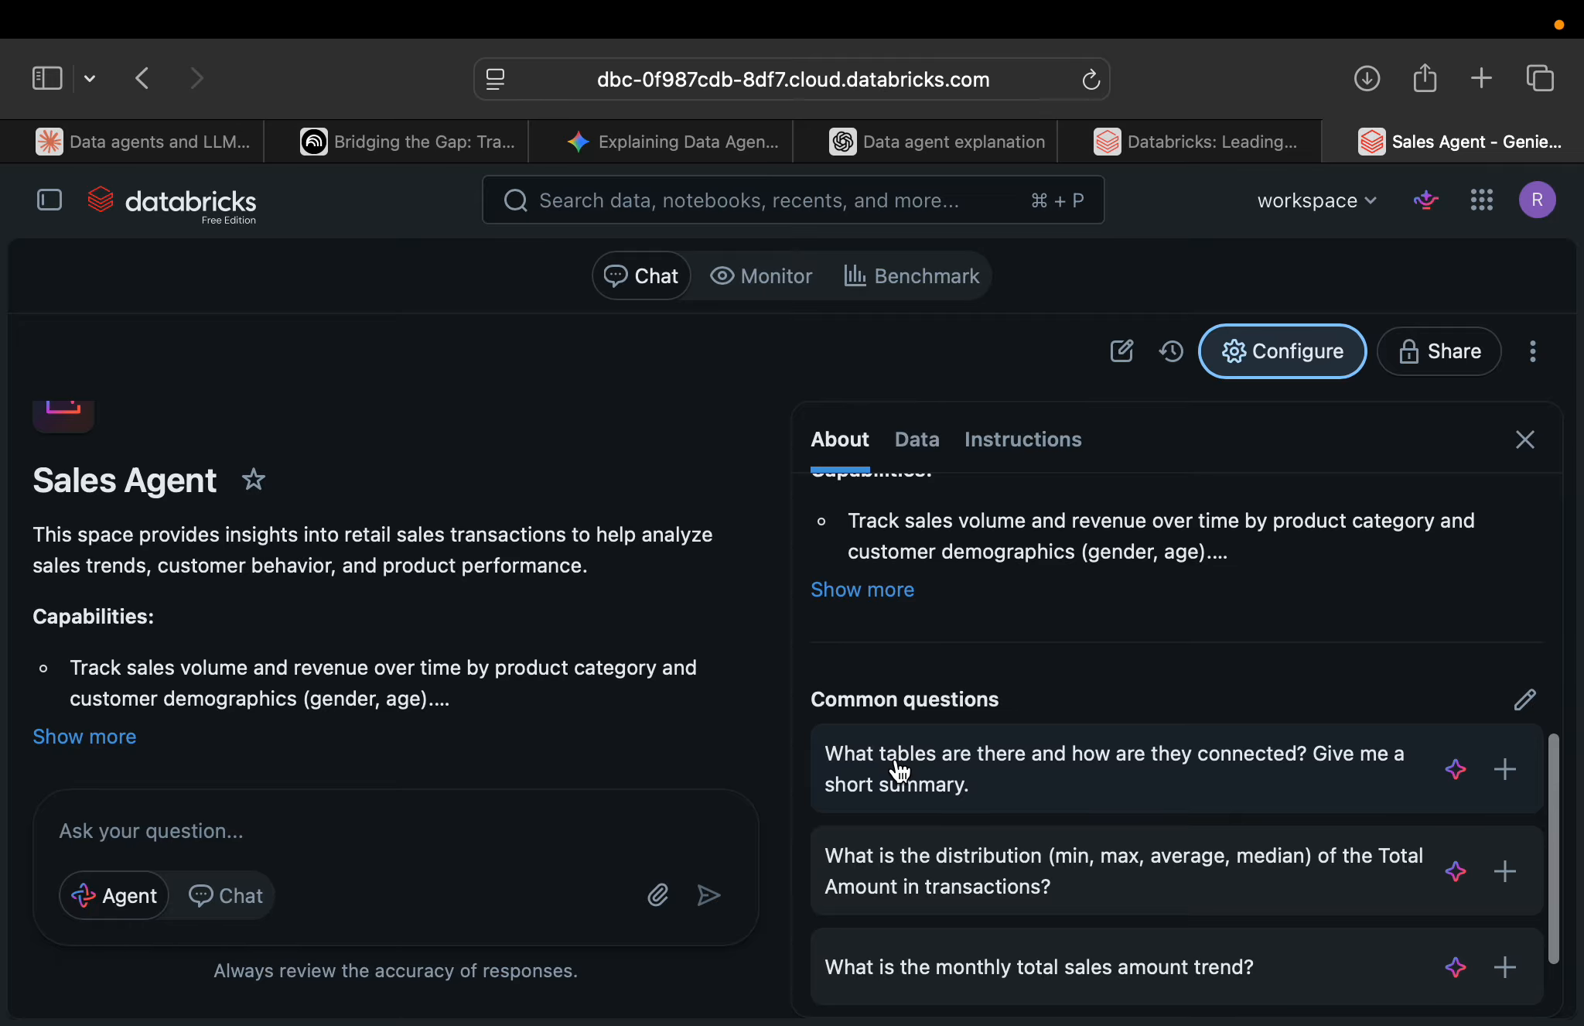
scroll(900, 770, down, 3)
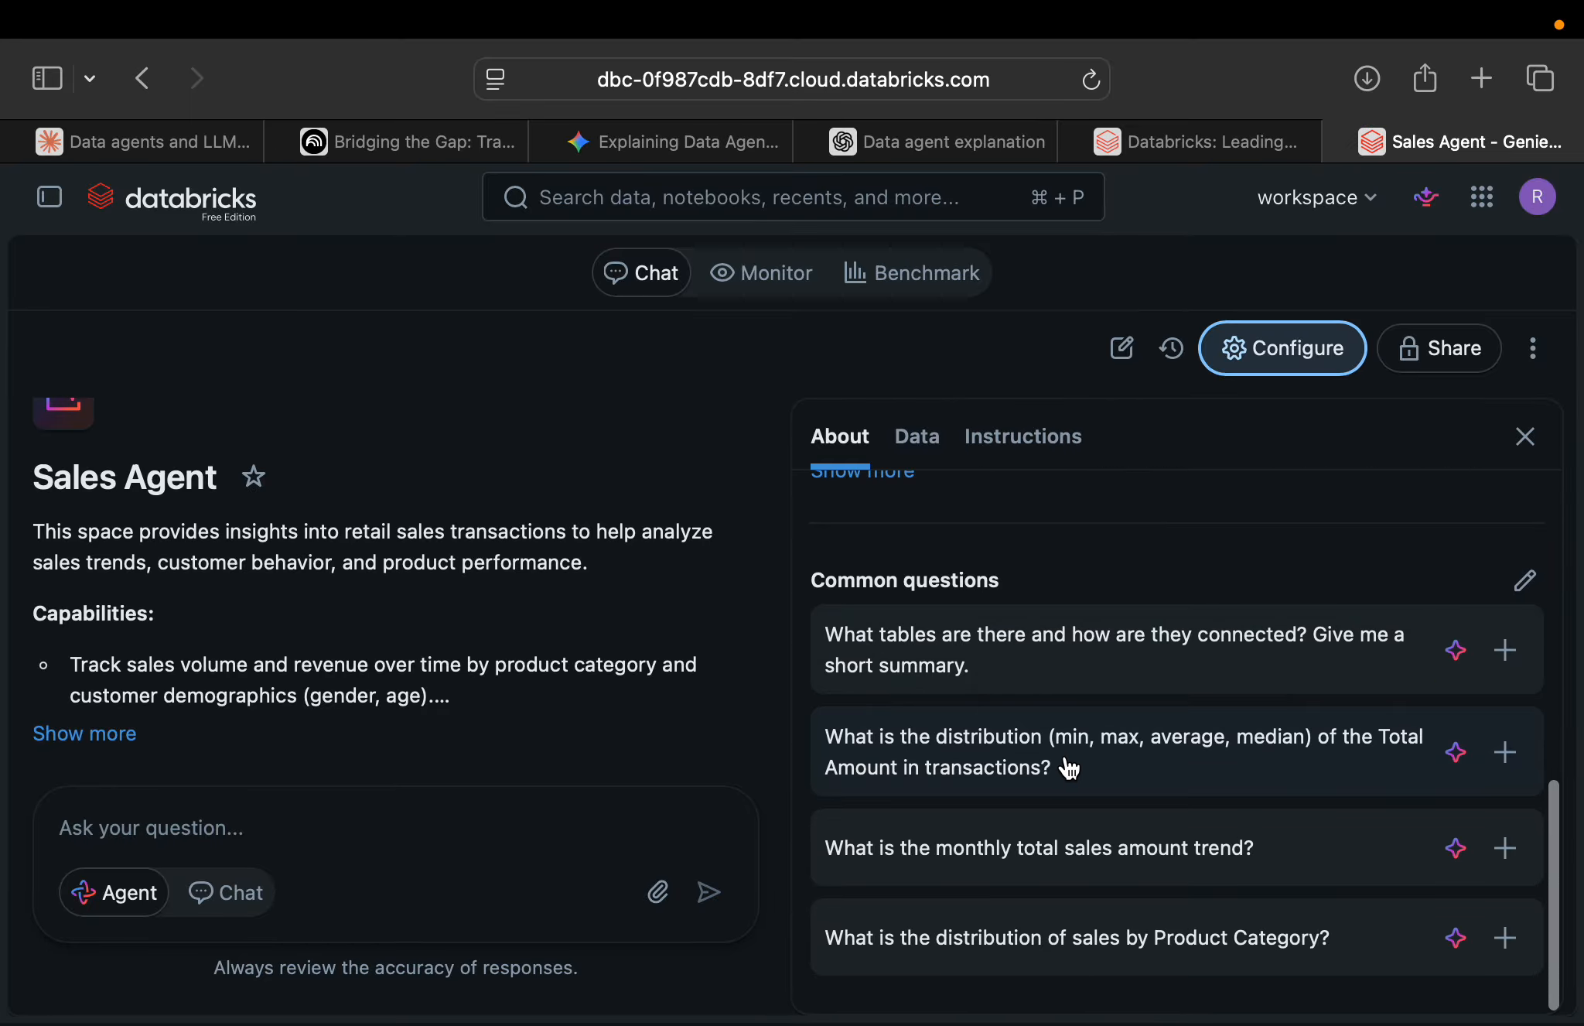
scroll(1064, 758, down, 1)
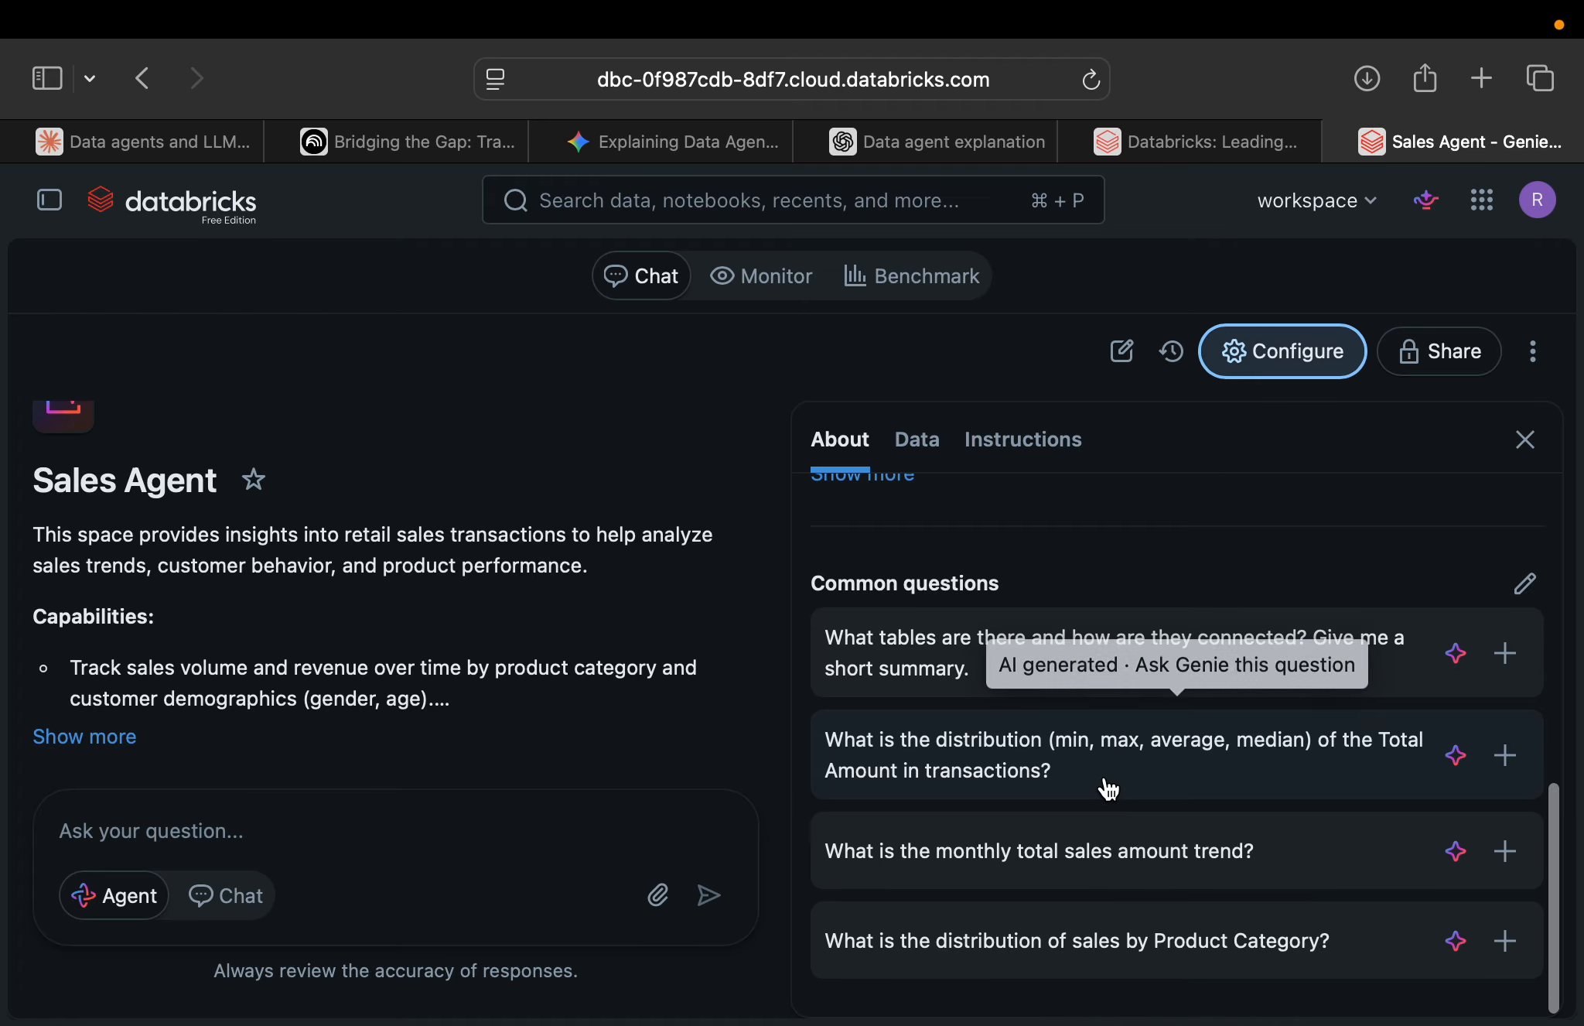
scroll(393, 782, down, 5)
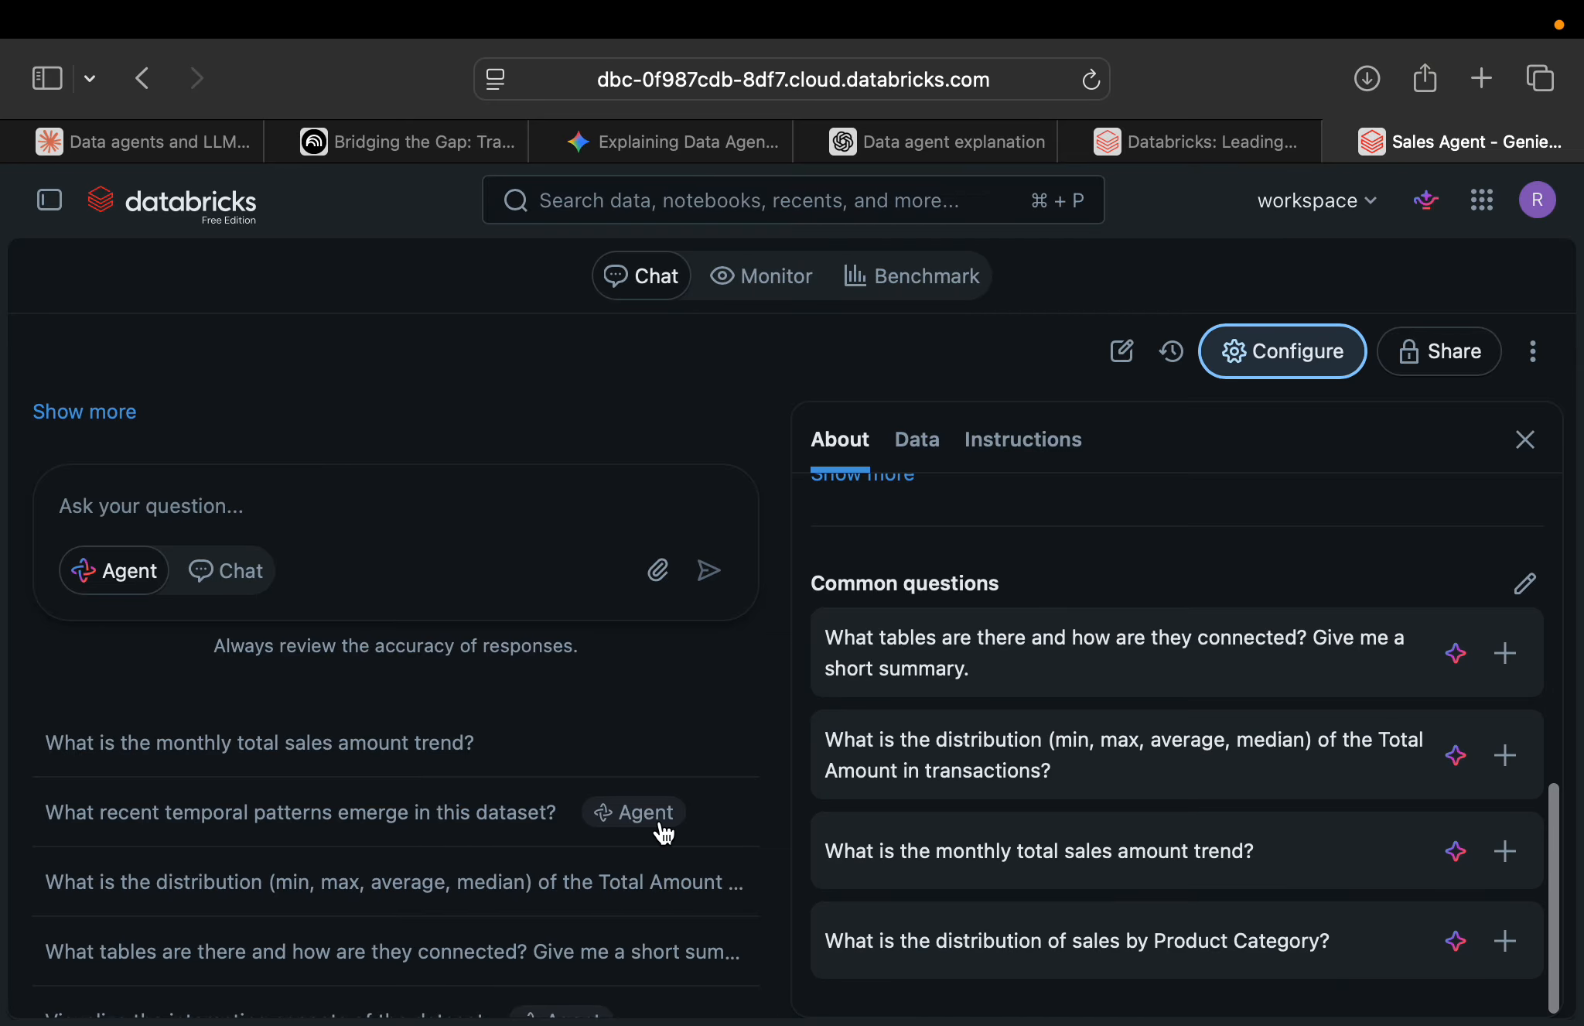
scroll(605, 804, up, 5)
scroll(1181, 574, up, 10)
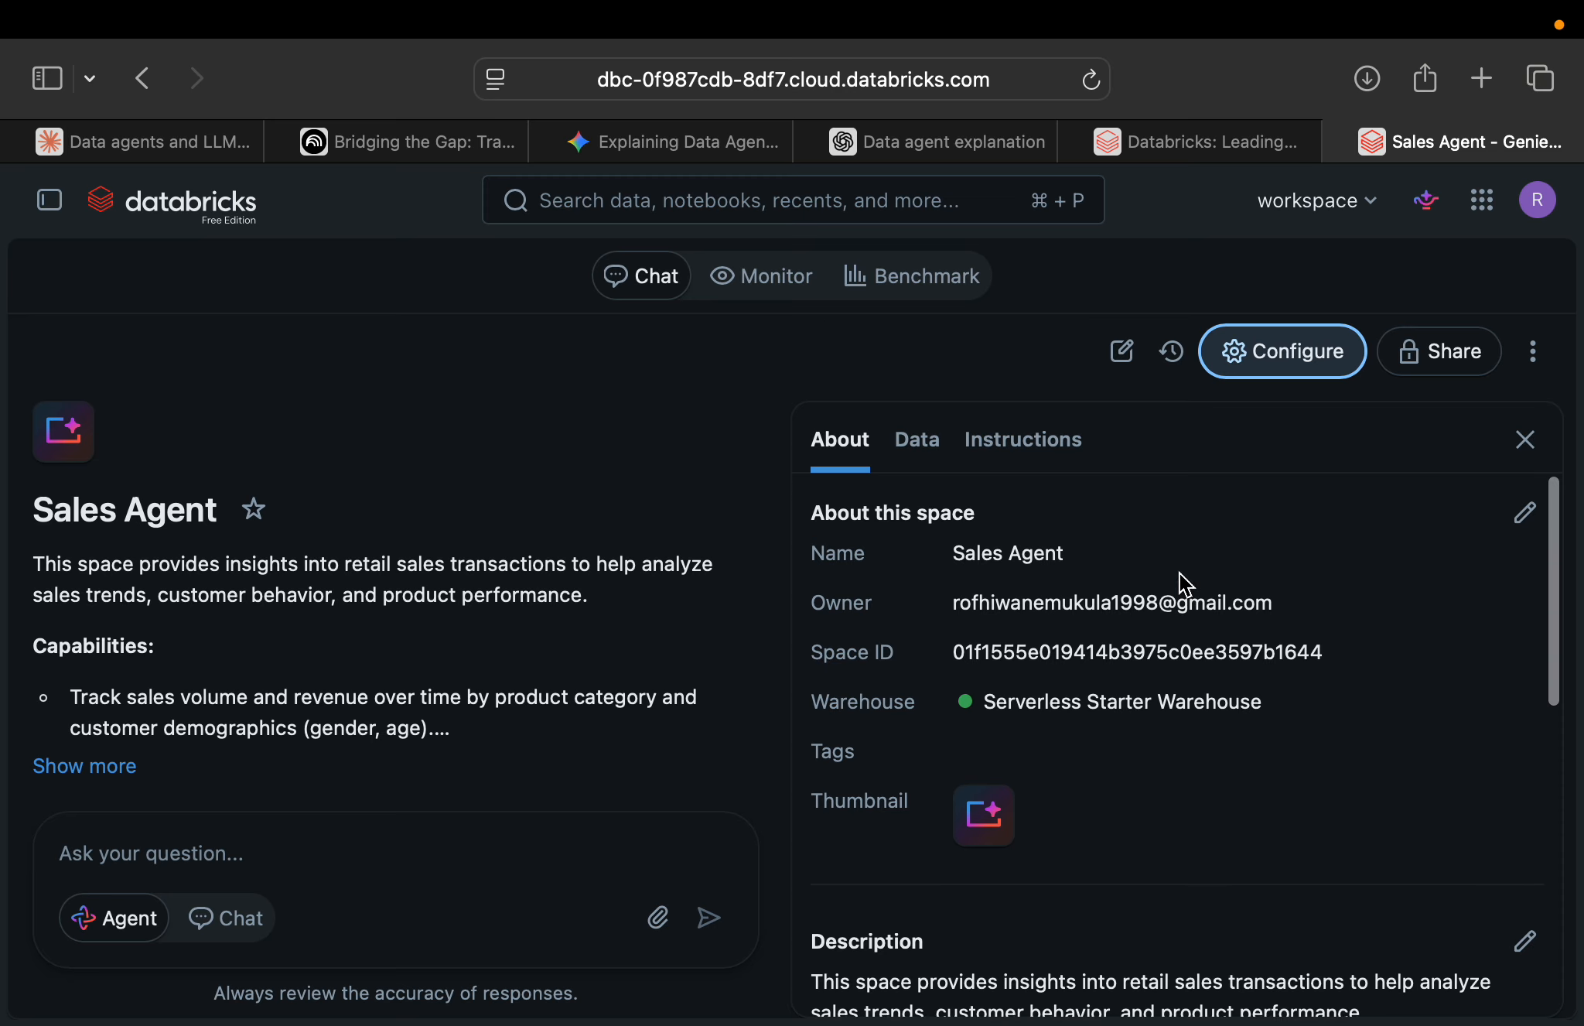
Inspect the editor for the space's common questions and close it without adding a question.
scroll(1179, 573, down, 10)
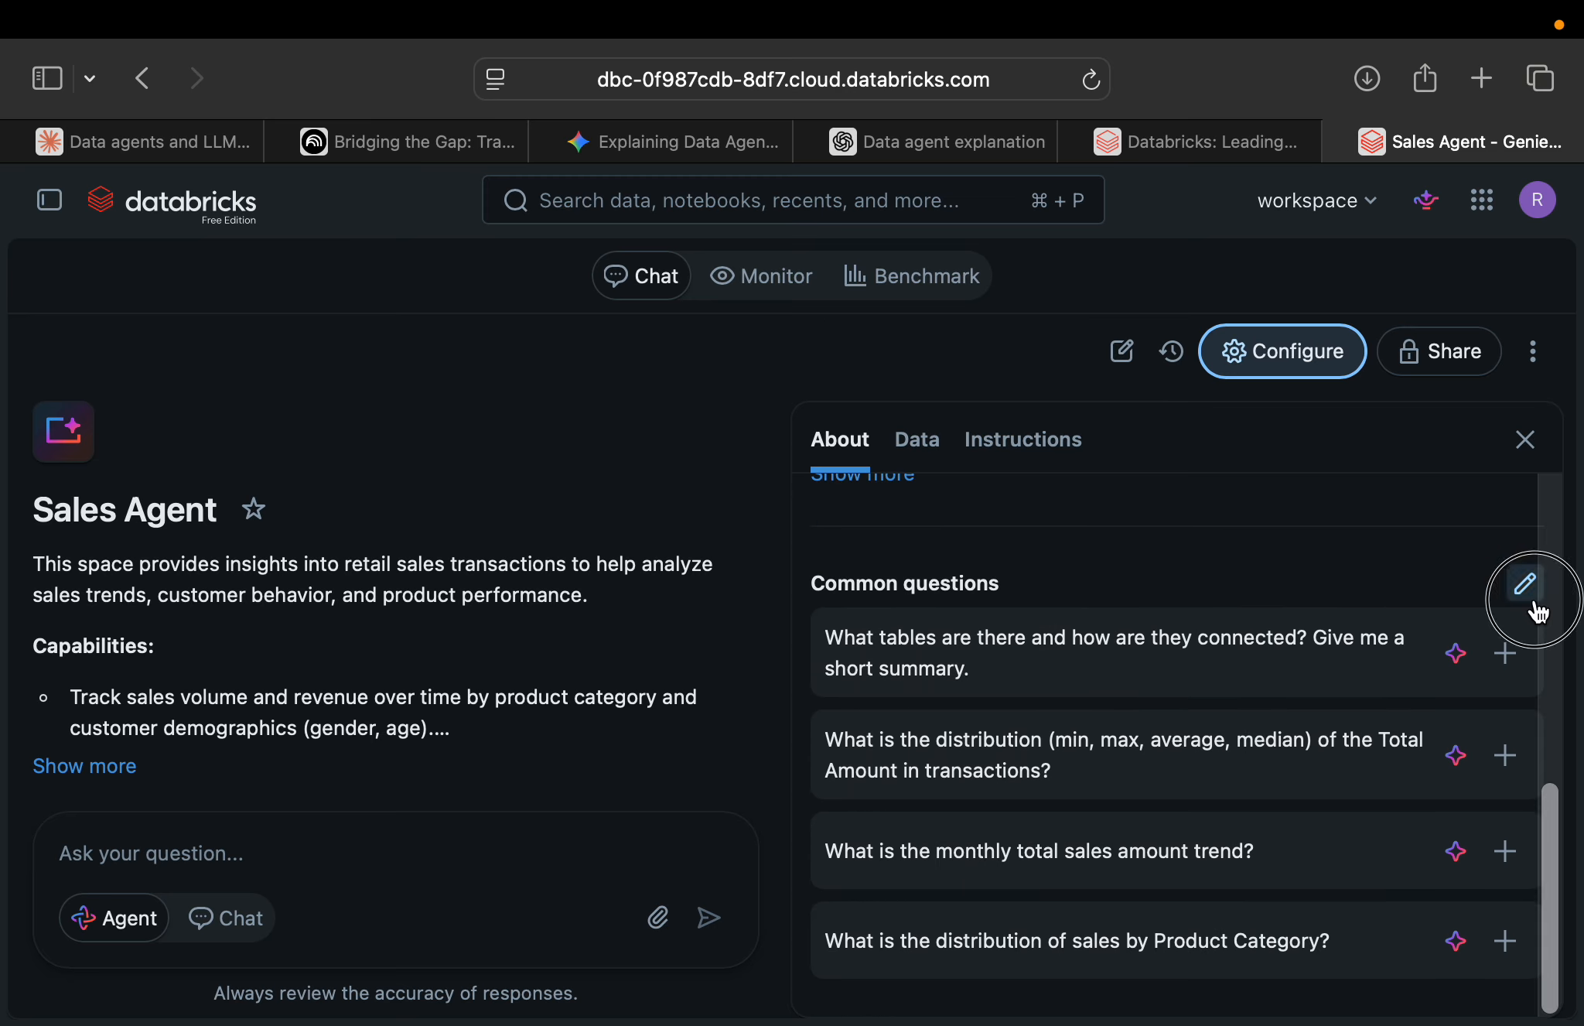
click(1525, 583)
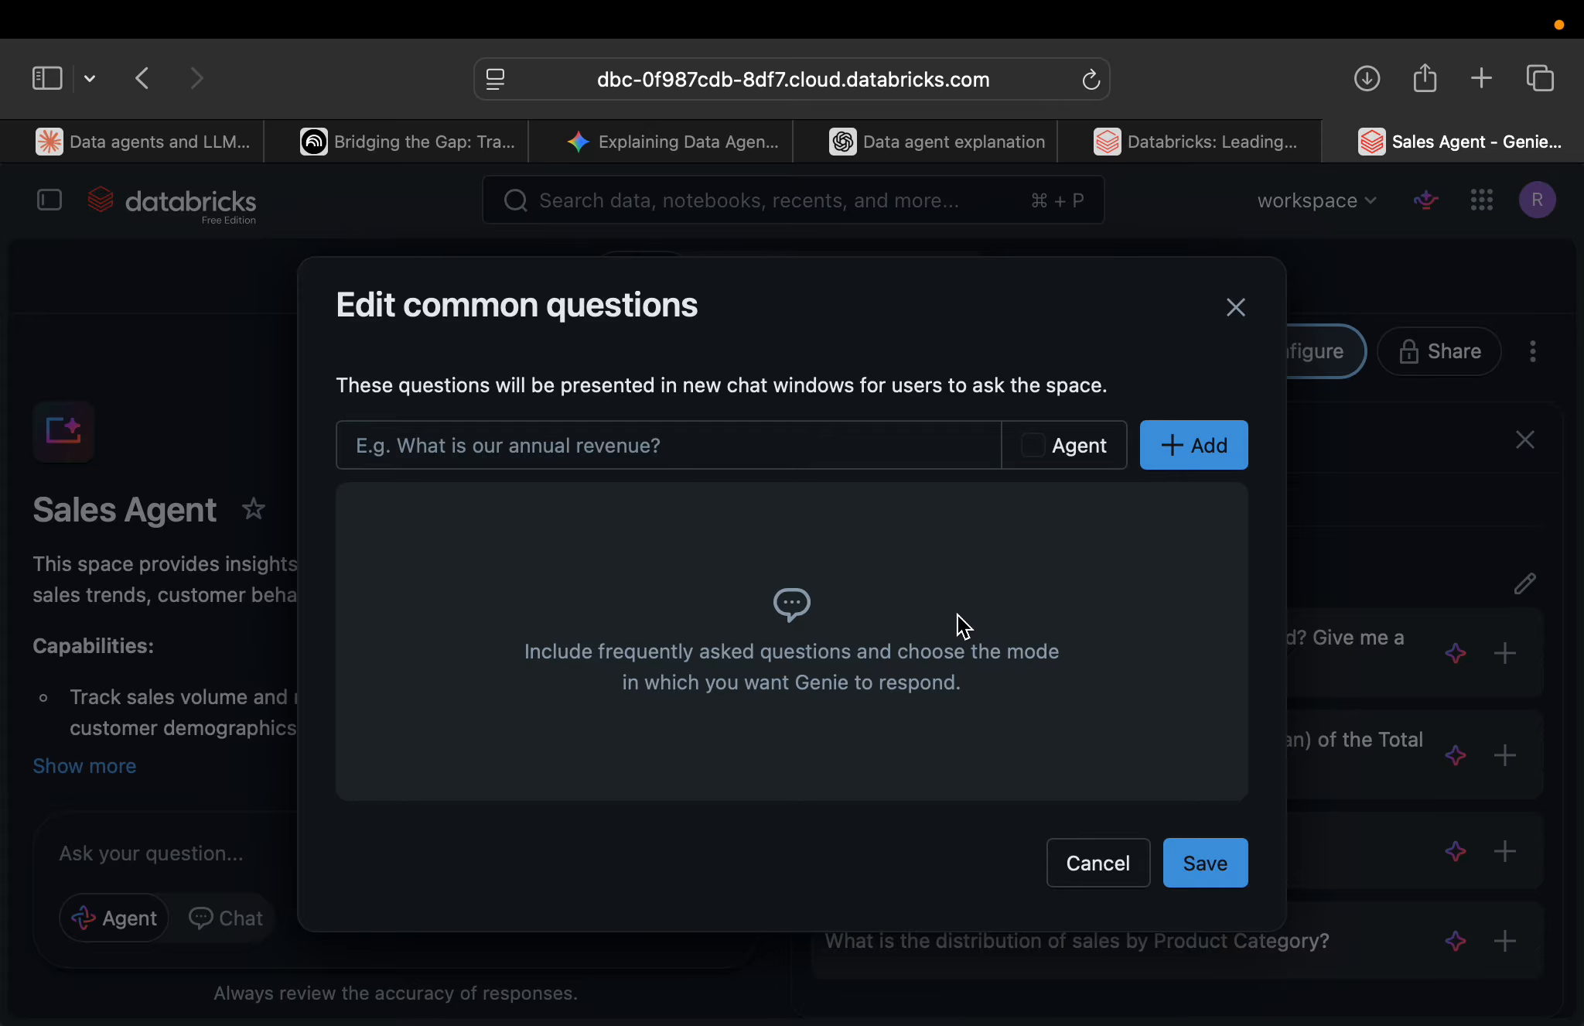
click(754, 458)
click(1234, 309)
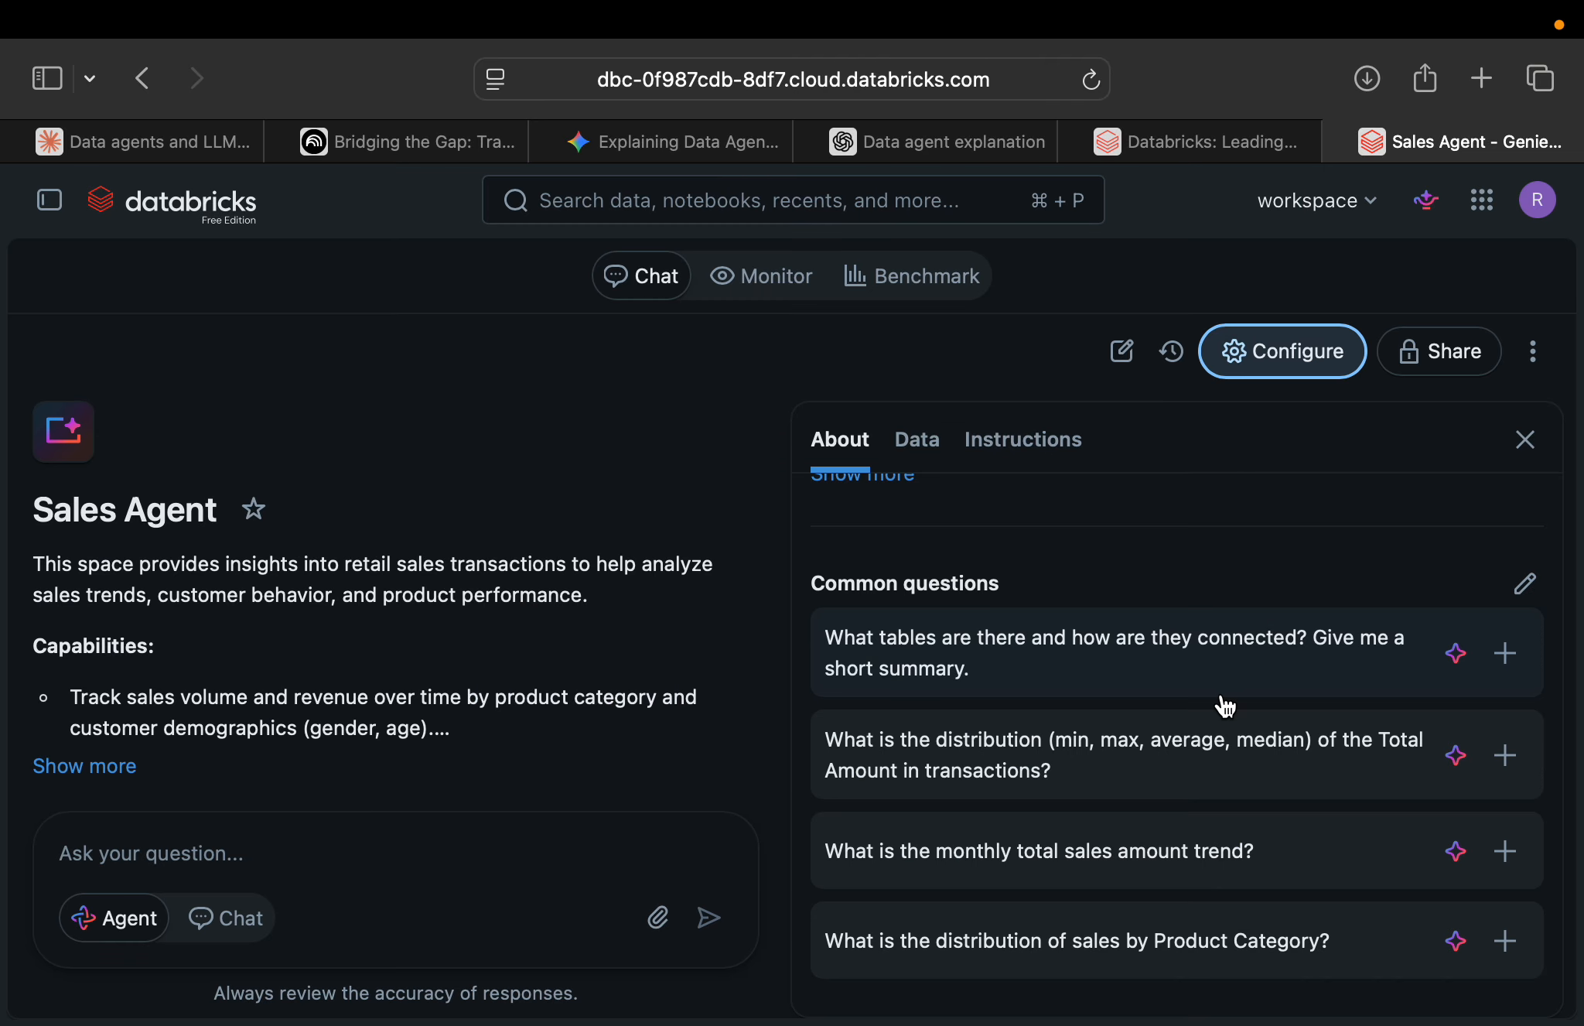
Show the data settings of the space to examine its linked tables and suggested queries.
scroll(1225, 705, up, 2)
scroll(1224, 705, up, 8)
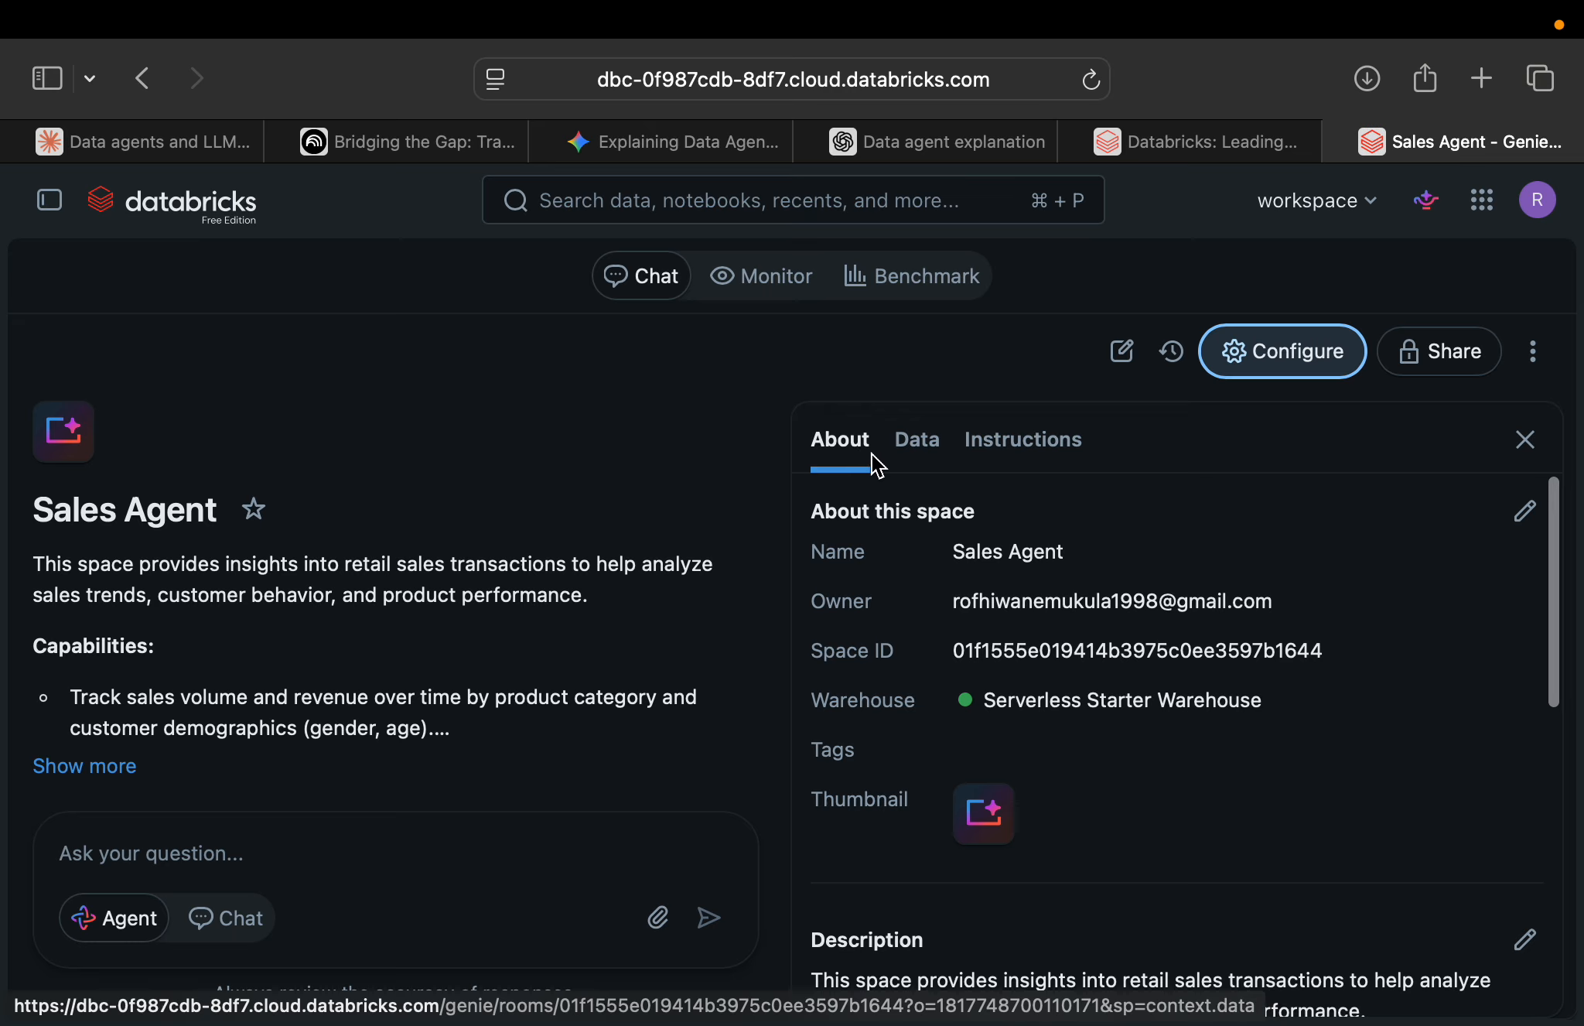
click(934, 456)
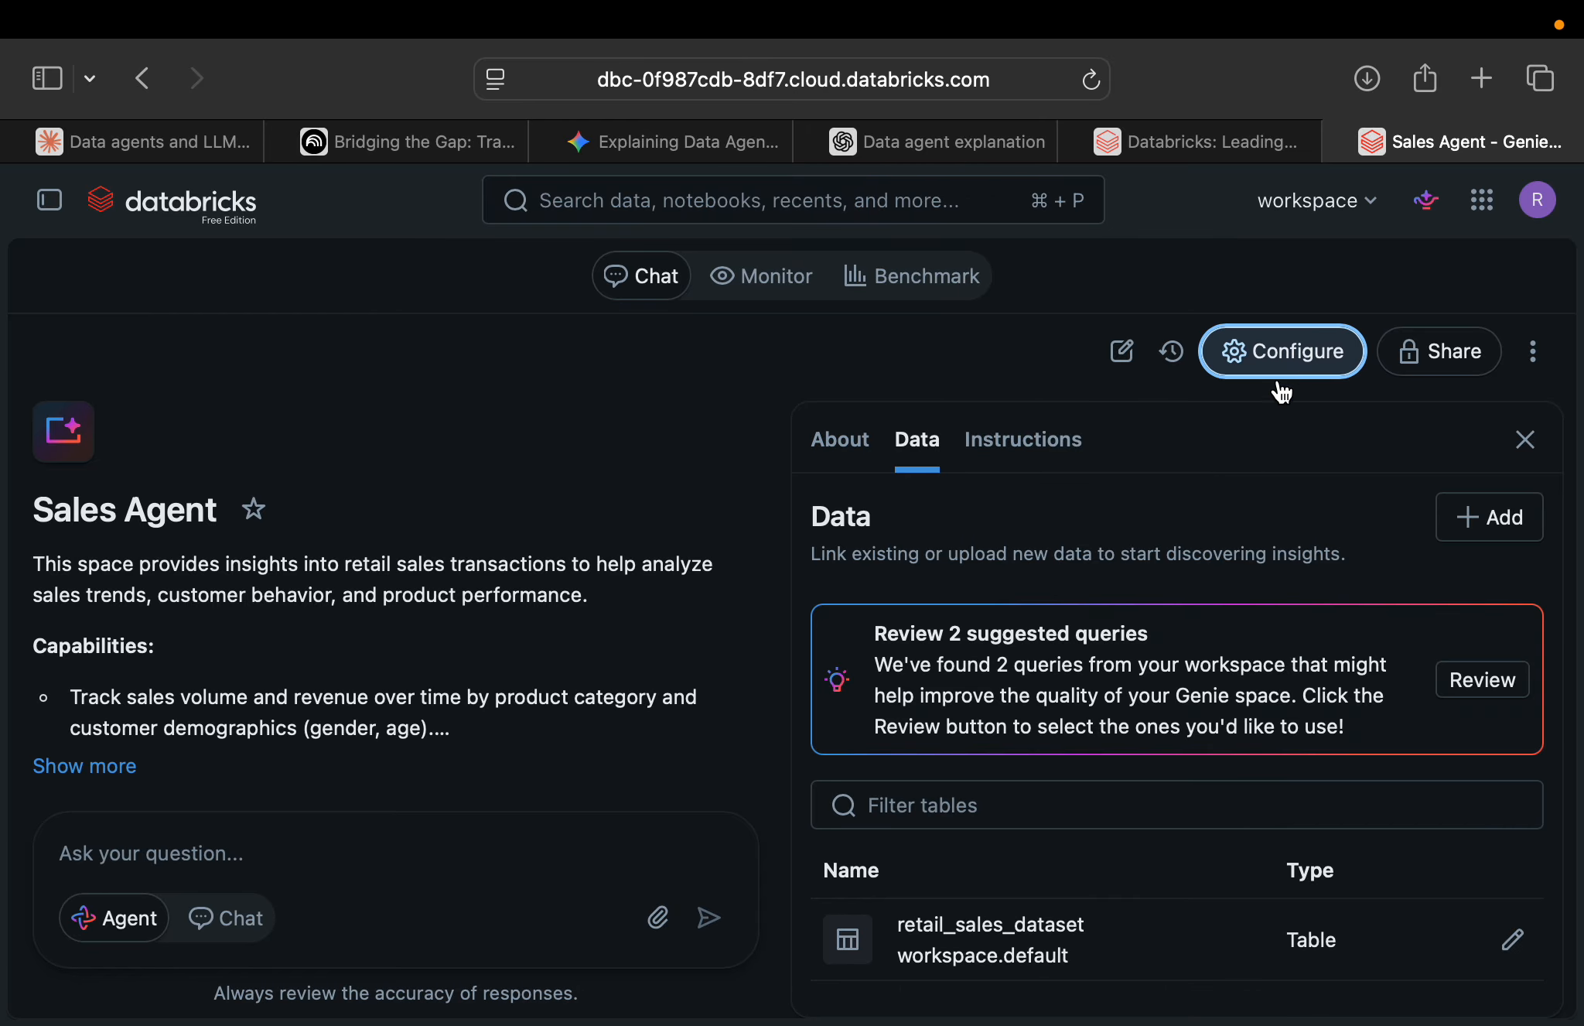
scroll(1103, 652, down, 1)
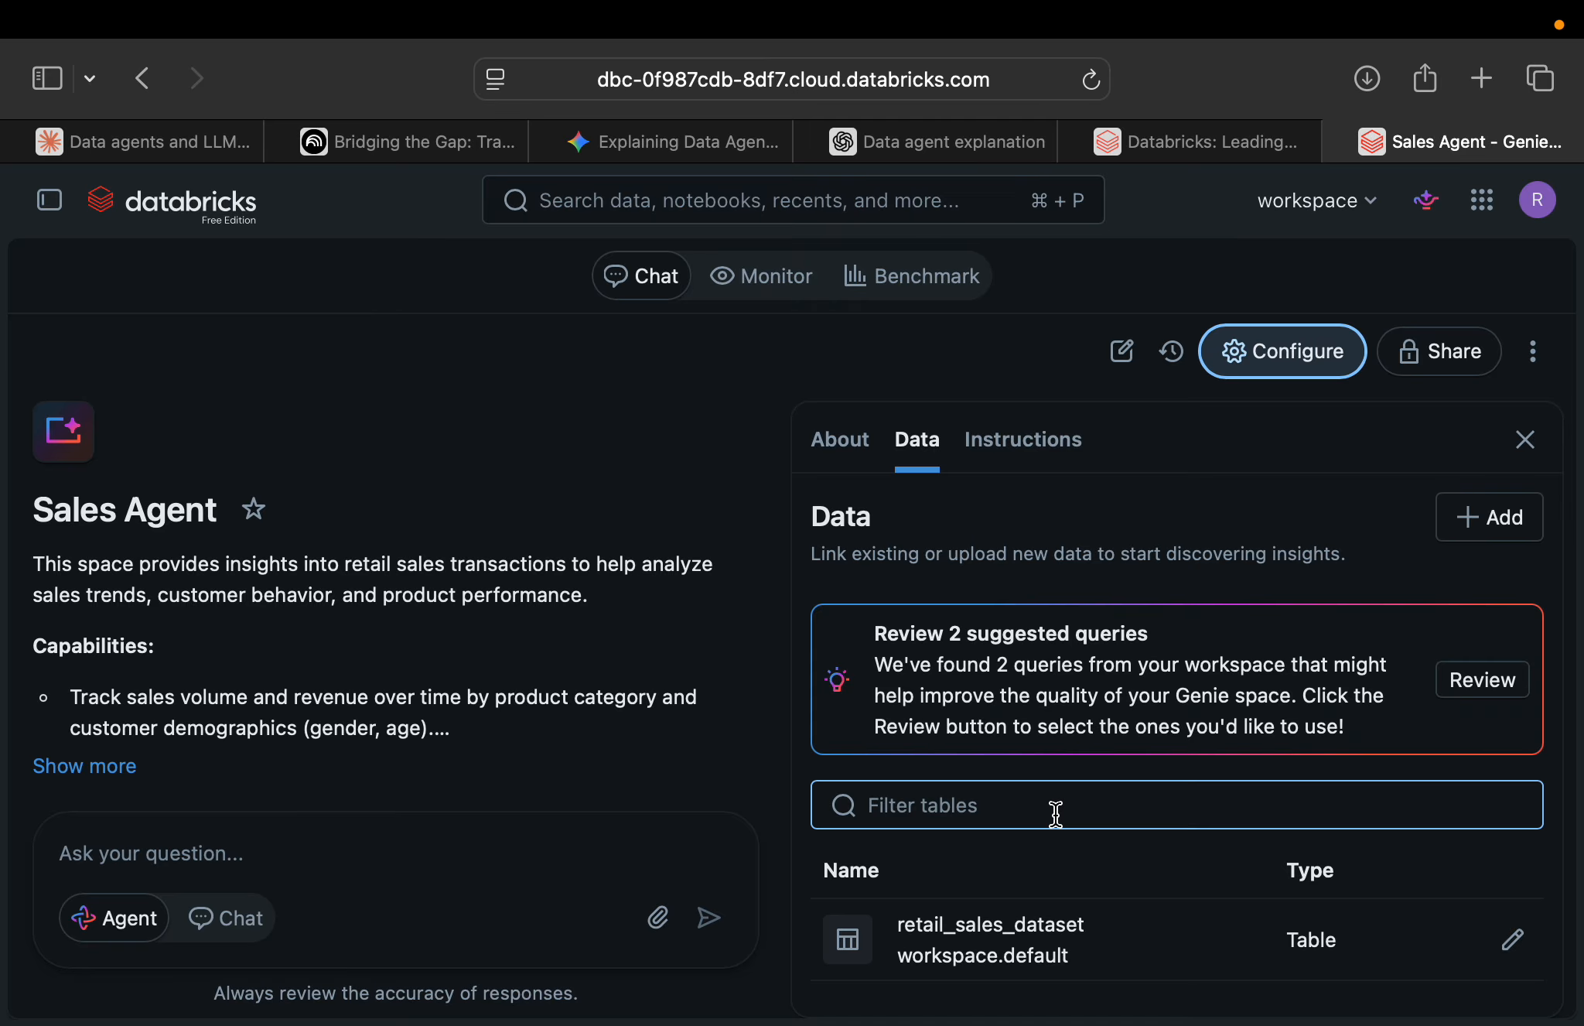
Add the bright_coffee table from workspace.default to the space's linked data and check the table list.
scroll(1056, 814, down, 1)
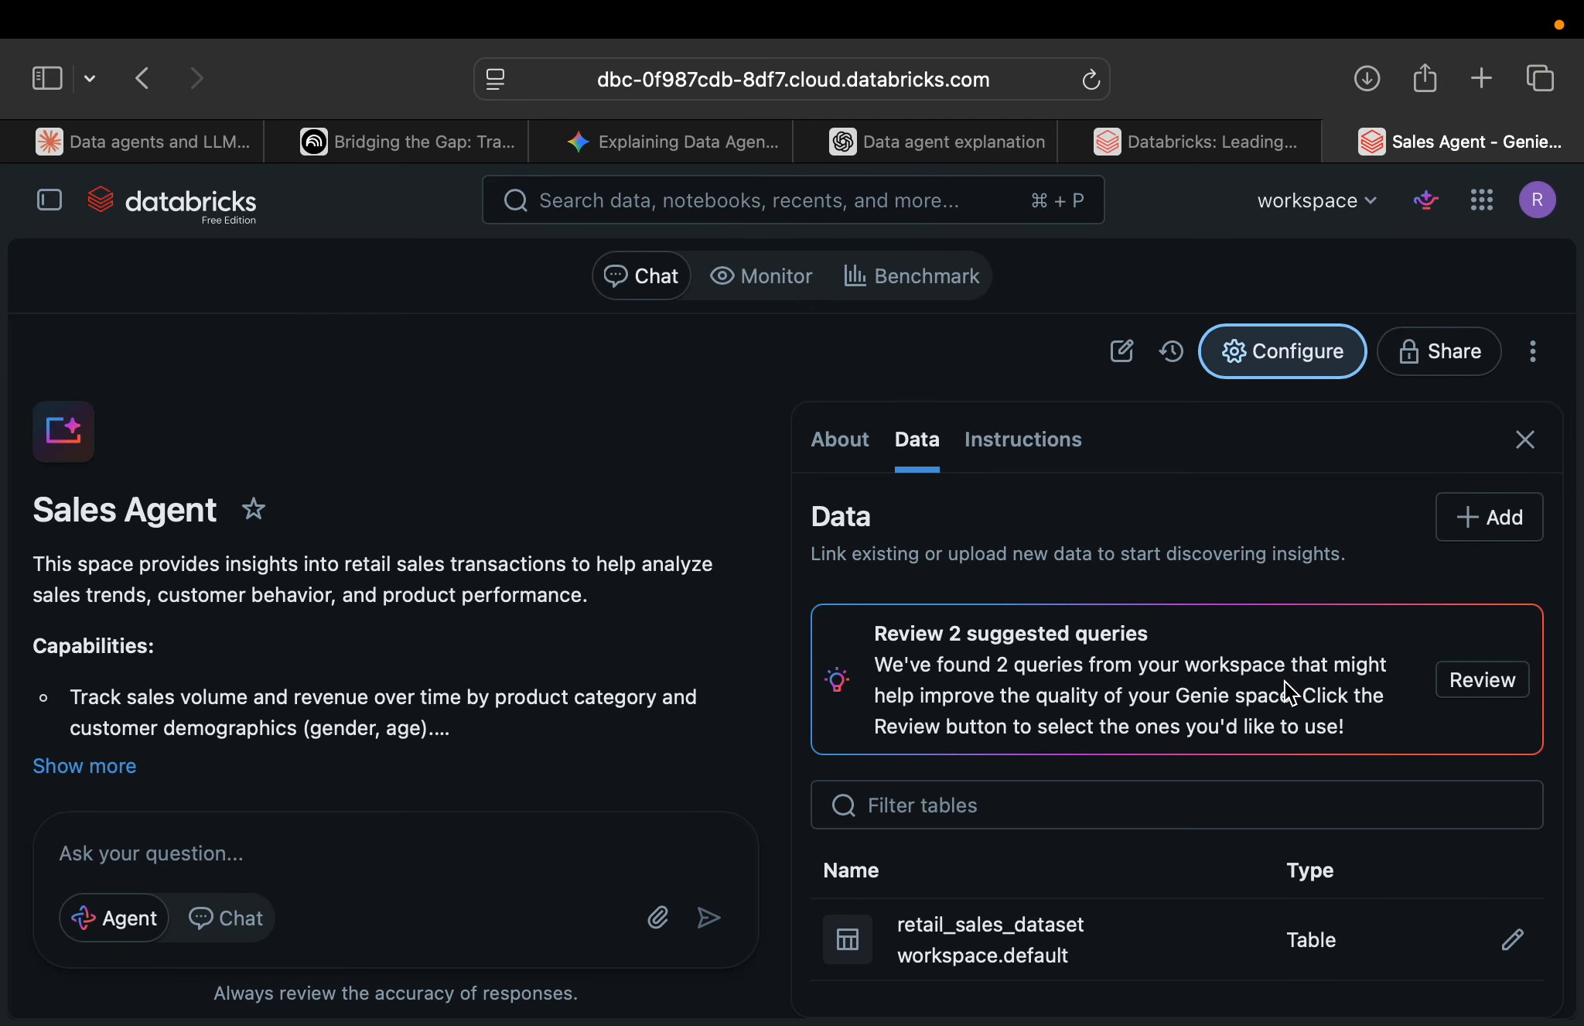
click(1477, 534)
scroll(697, 571, down, 2)
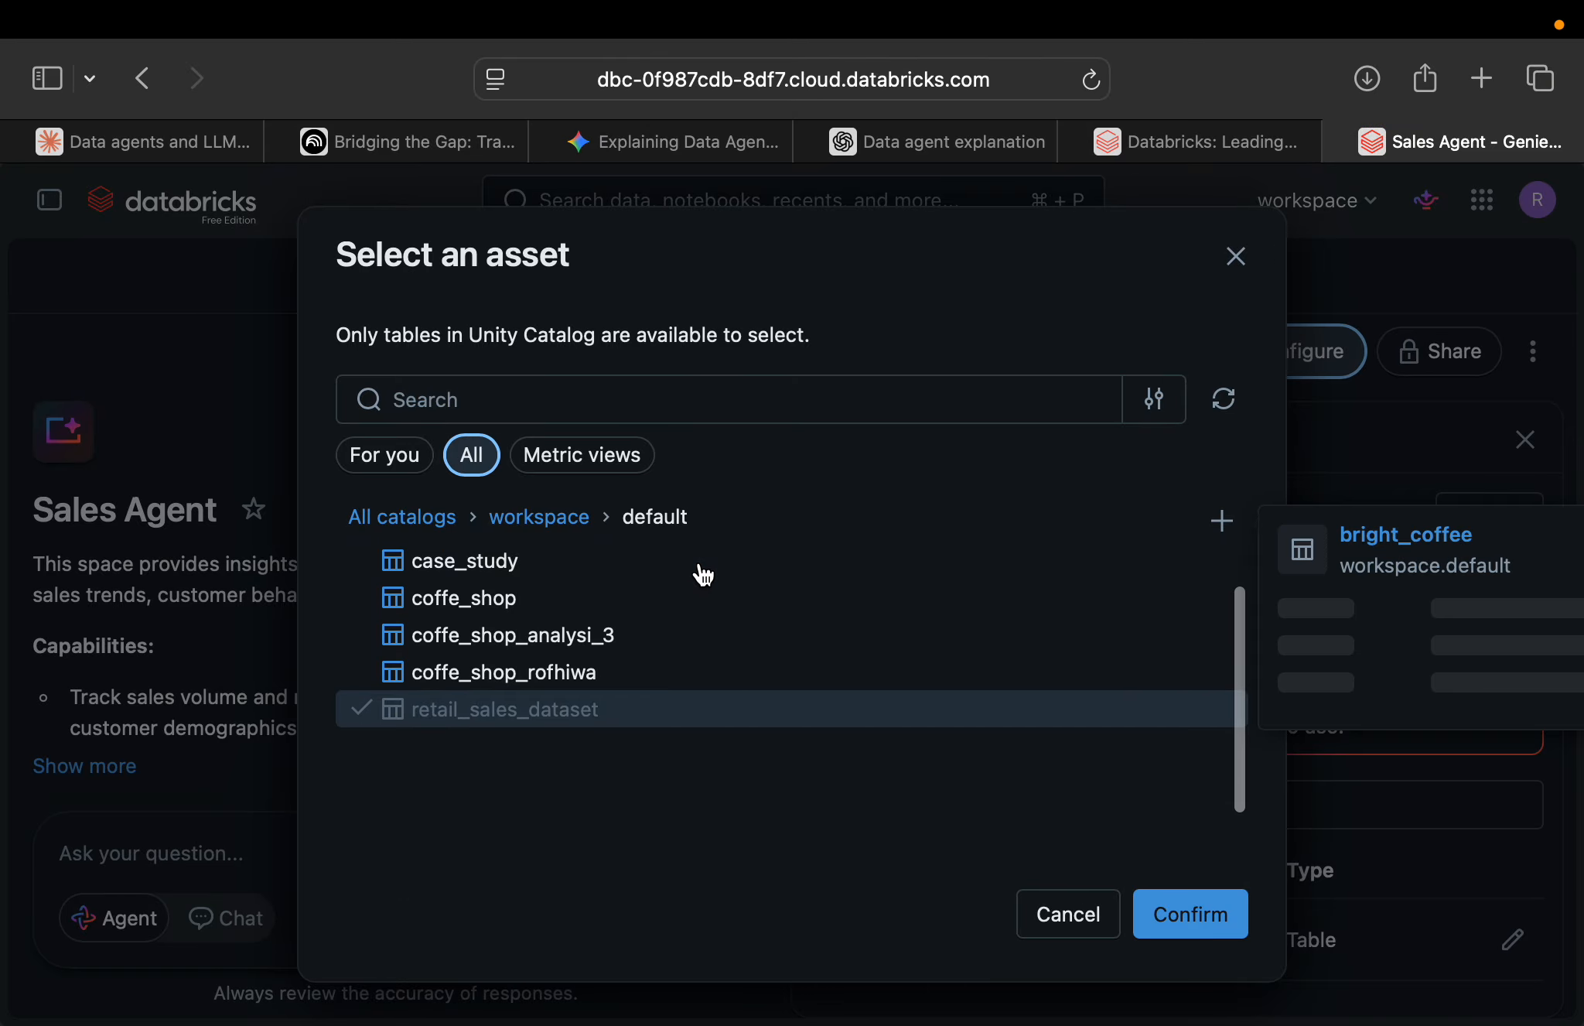
scroll(654, 633, up, 2)
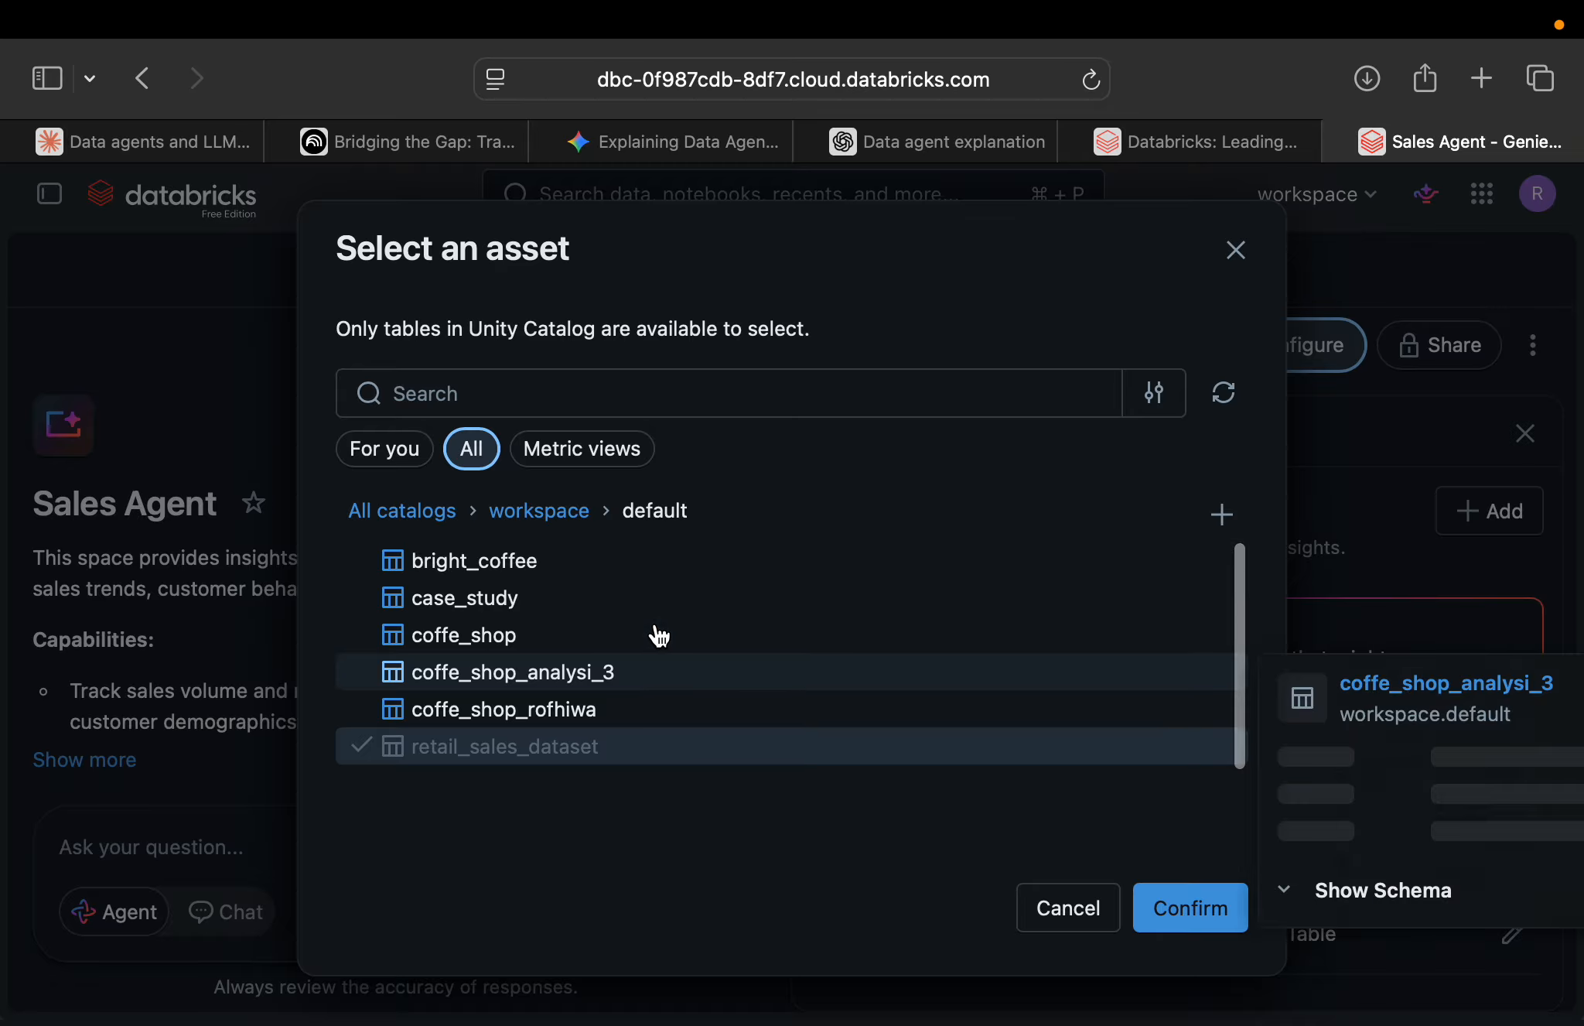
click(501, 574)
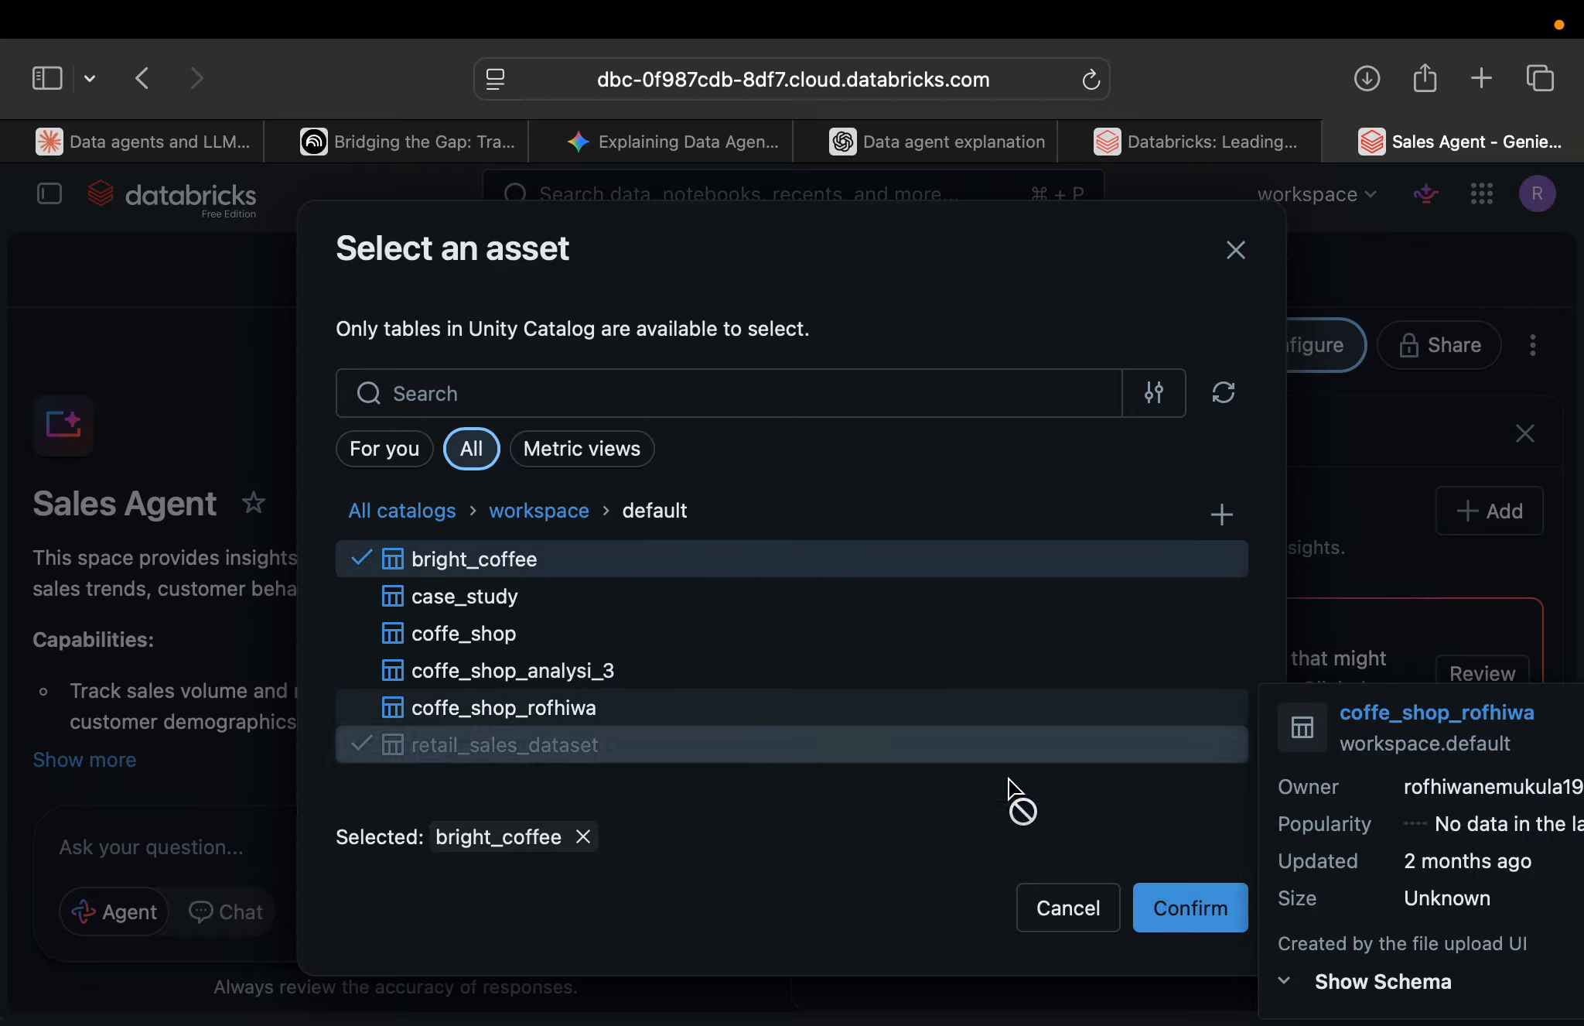
click(1191, 907)
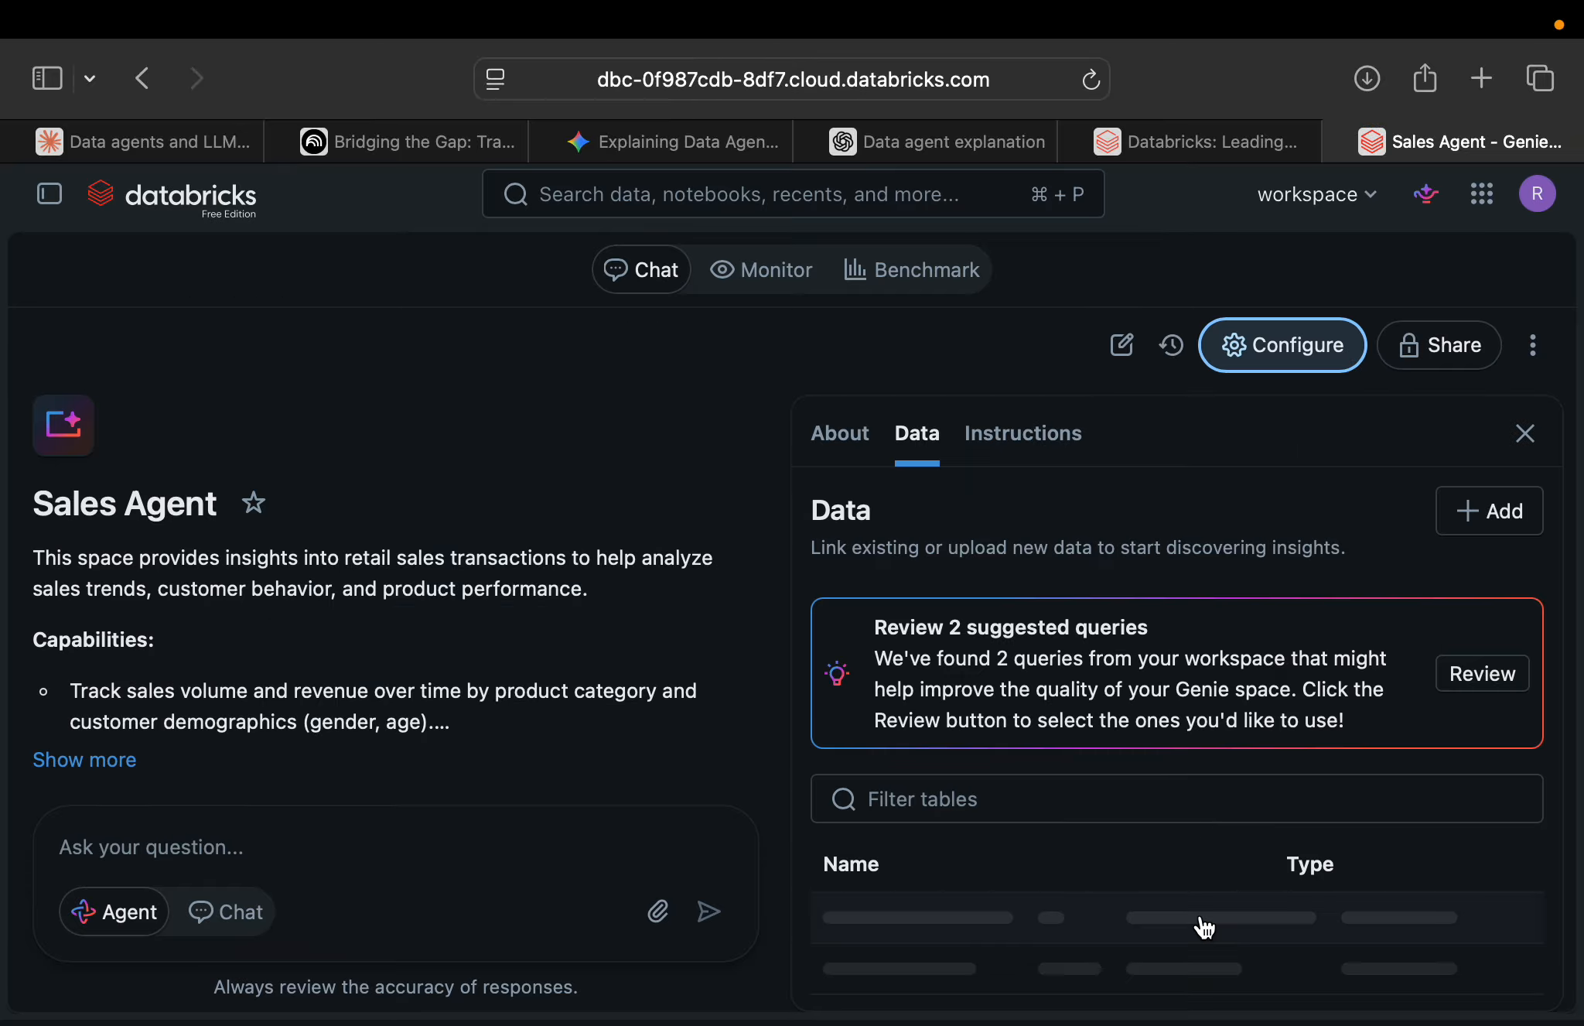
scroll(1171, 764, down, 2)
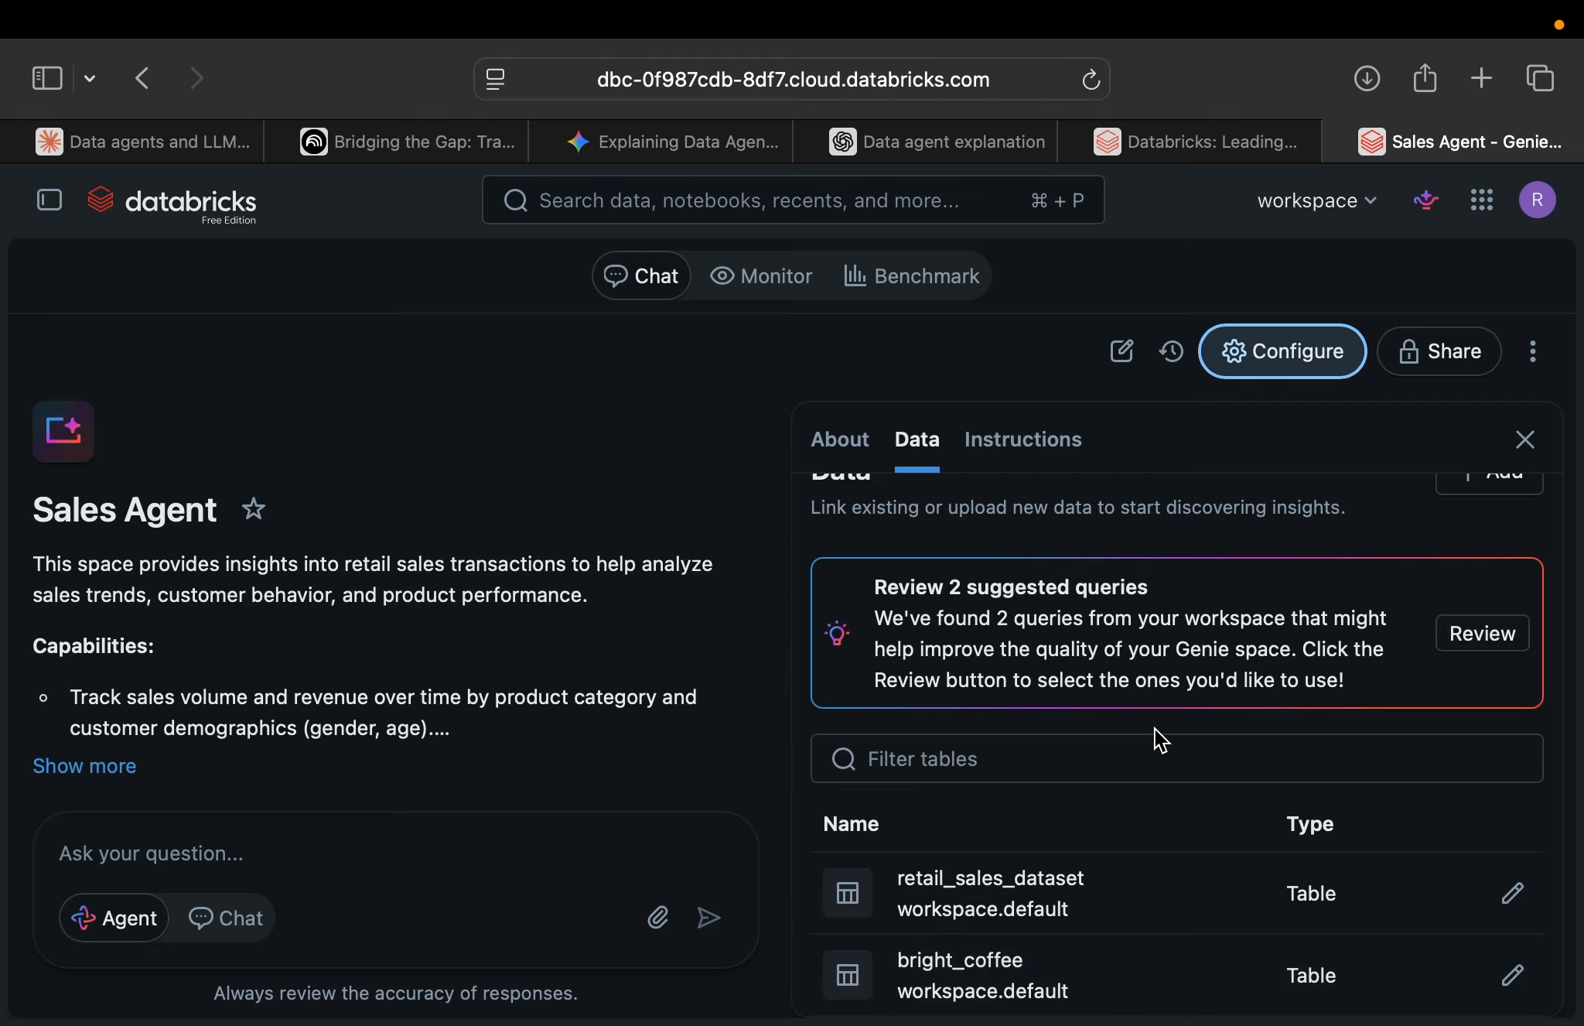
scroll(1156, 738, up, 2)
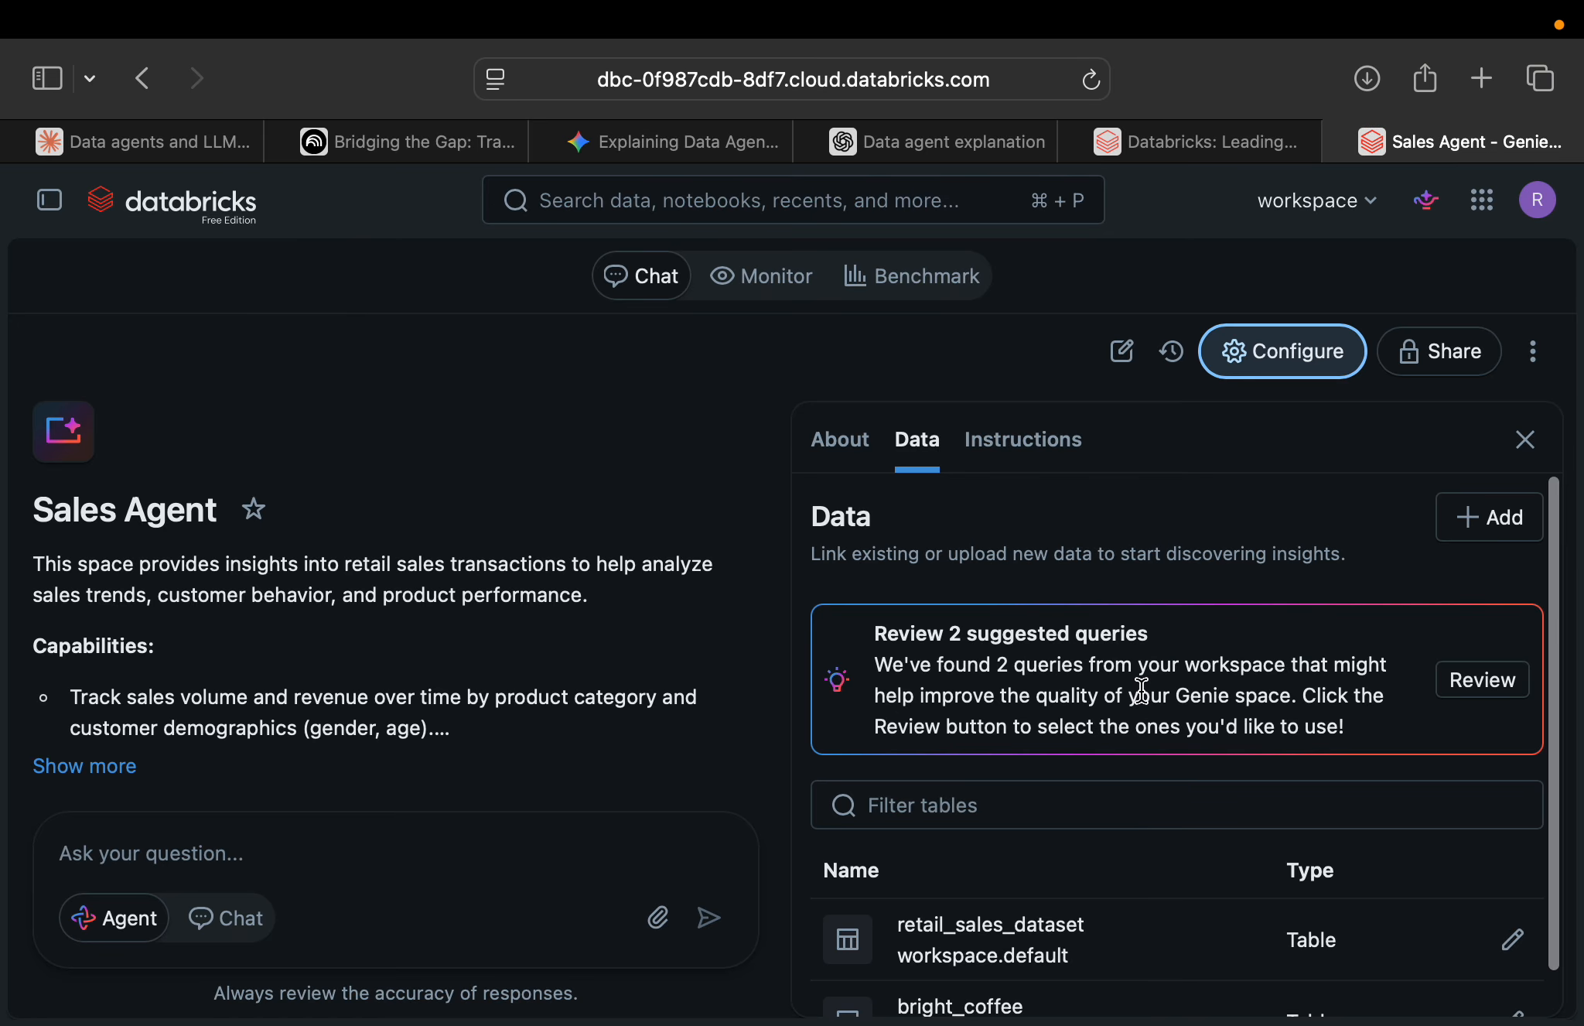
scroll(1091, 688, down, 1)
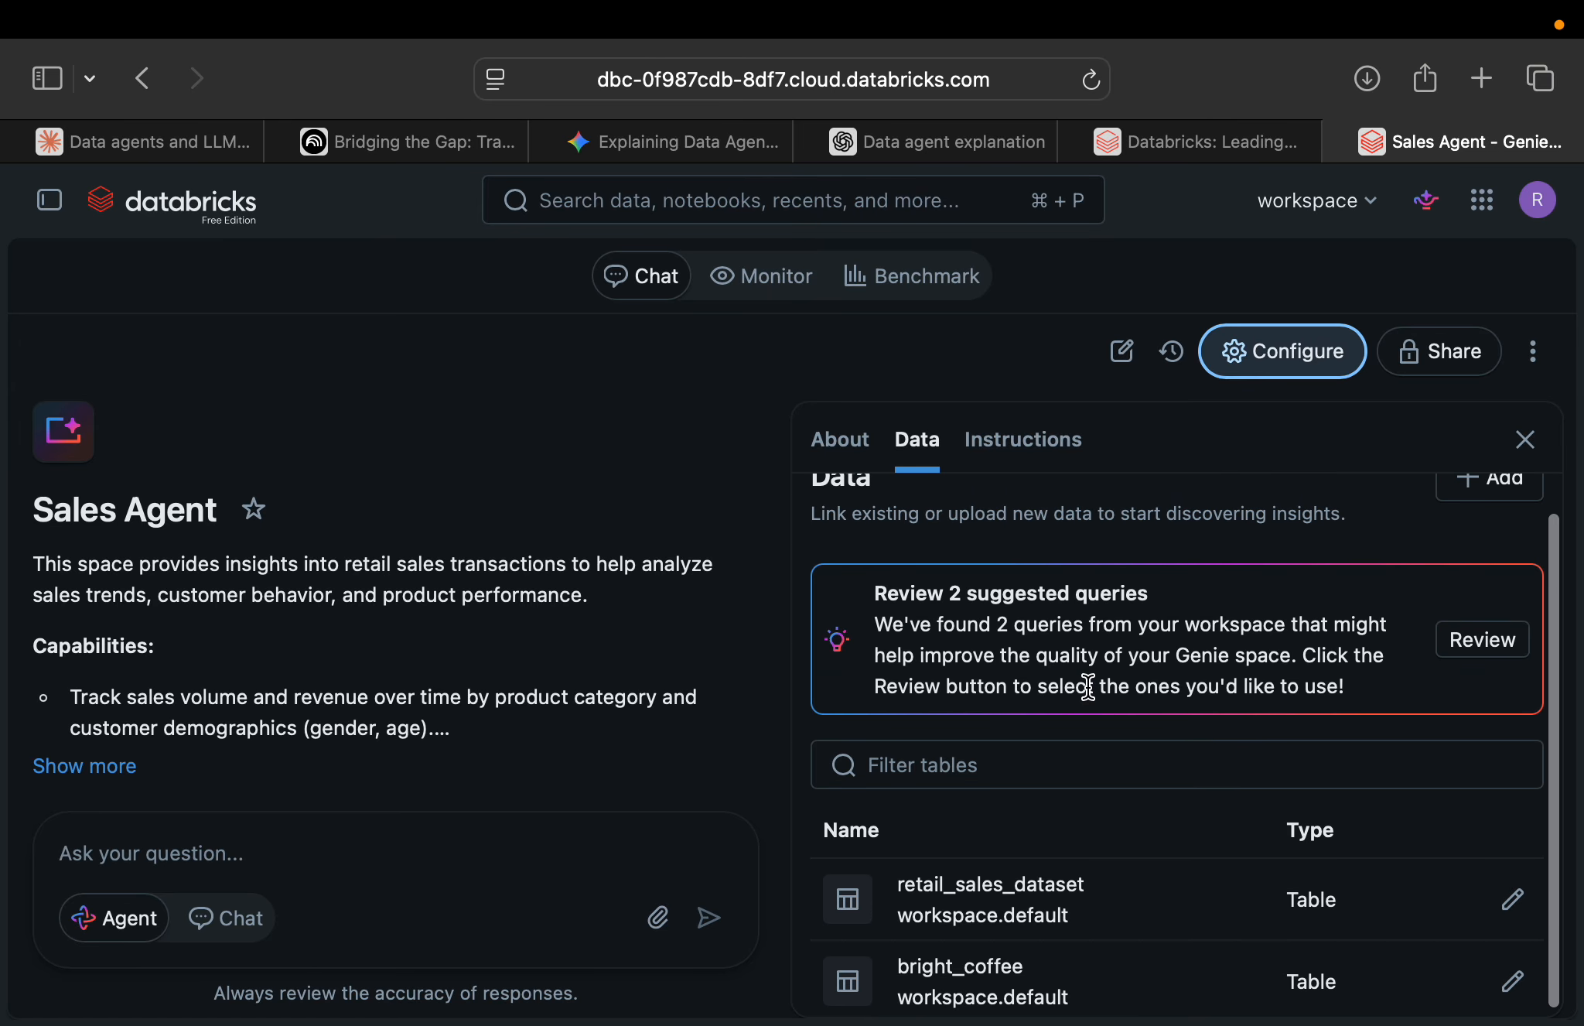
scroll(1087, 685, down, 1)
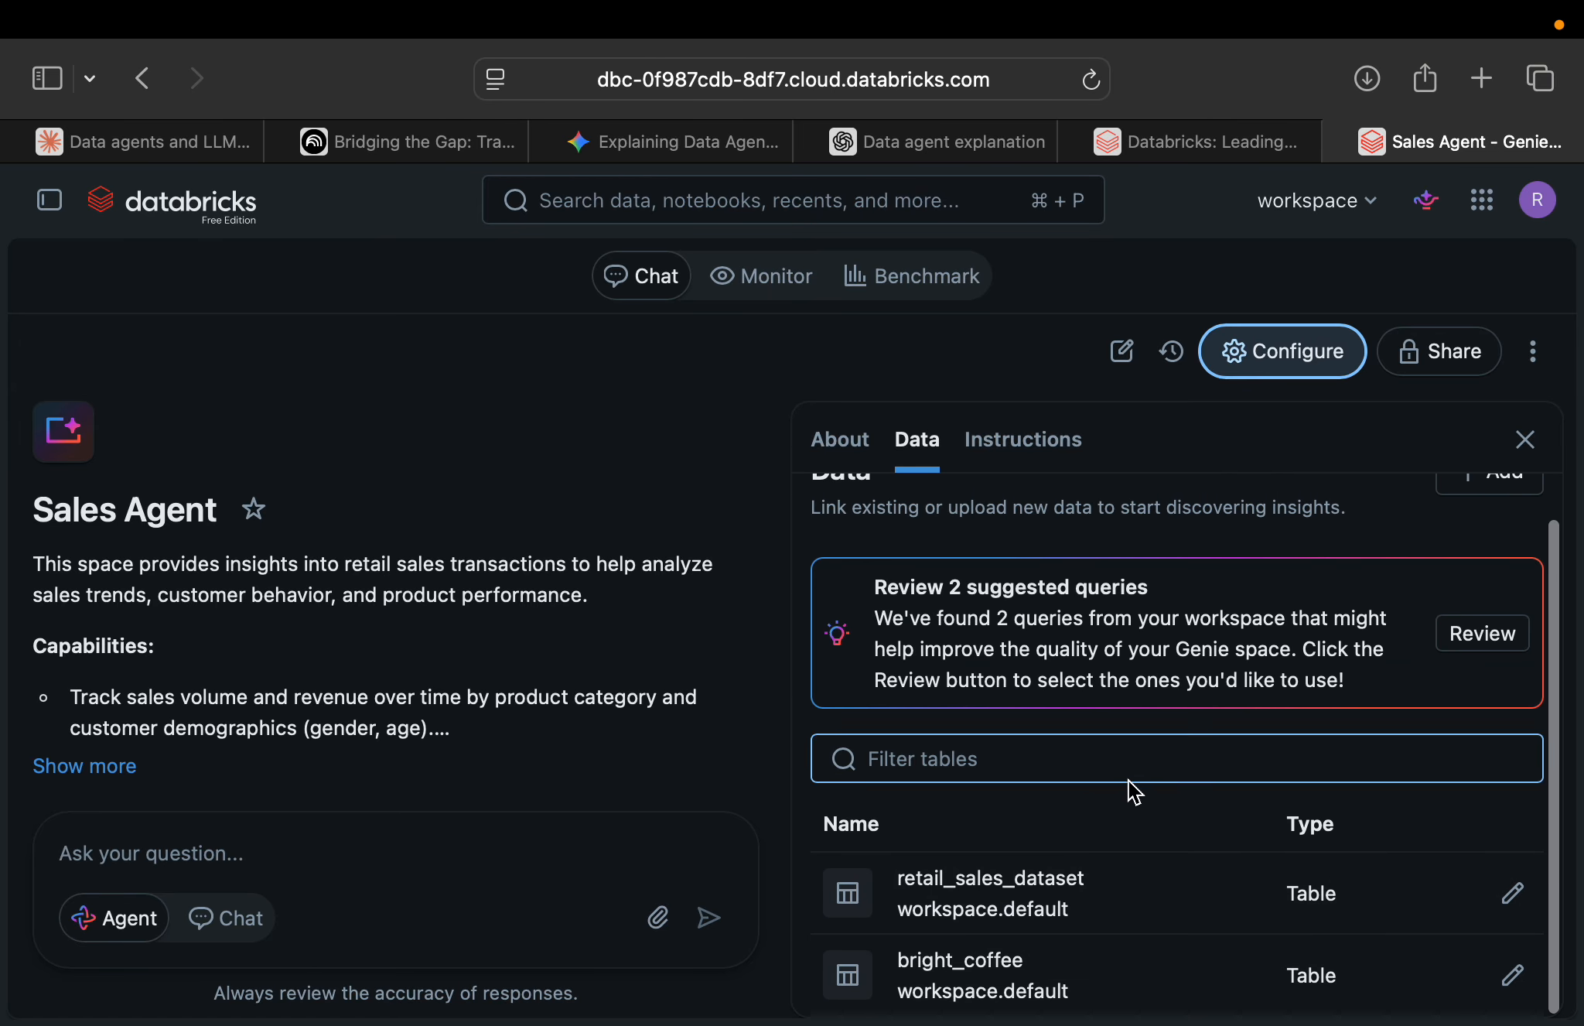
Start the space's general text instructions with the heading line "Sales Agent" followed by a blank line.
click(1048, 450)
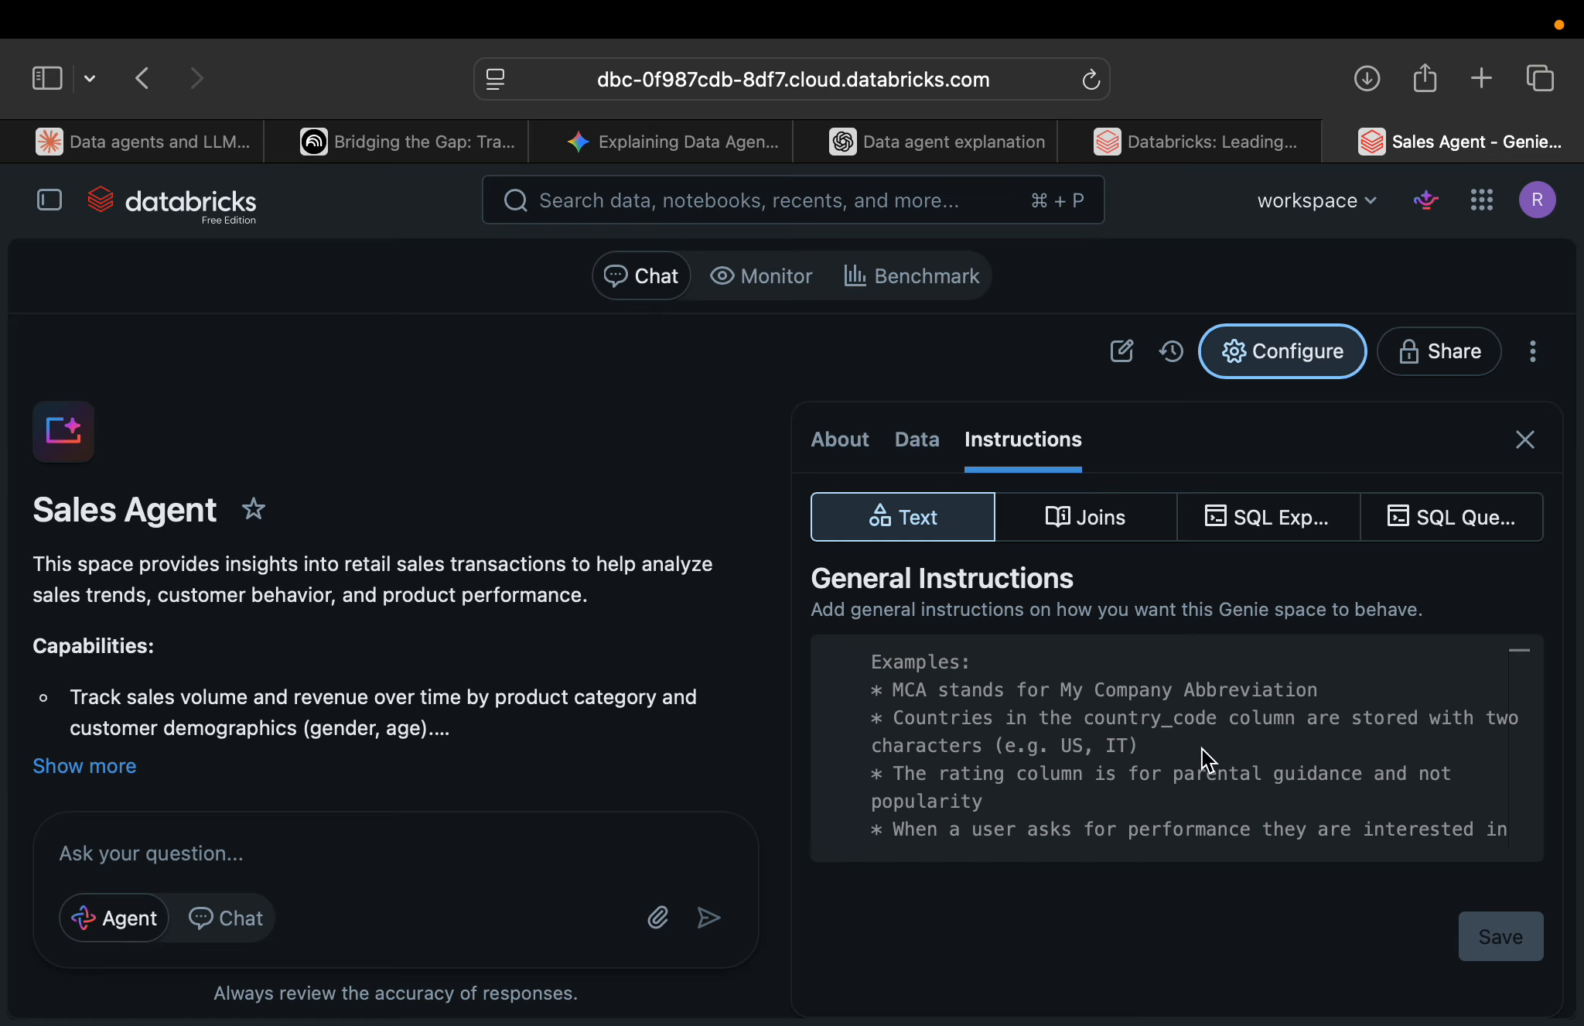
click(1008, 737)
key(Caps_Lock)
text(Sales )
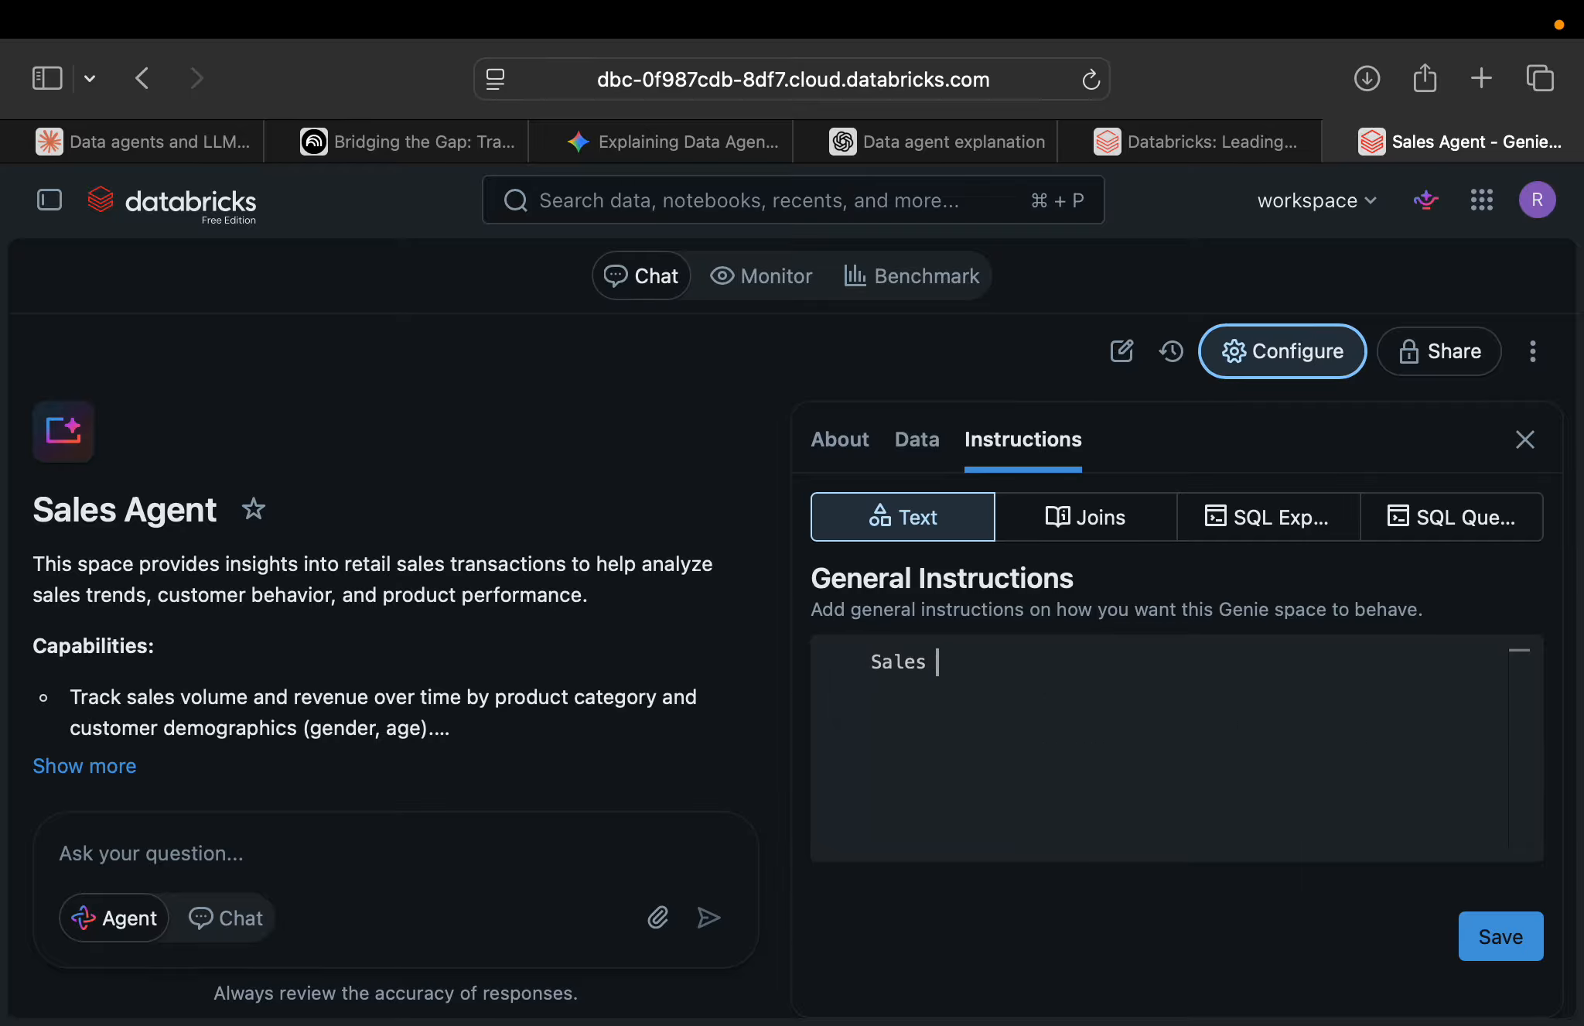
text(Agent)
key(Return)
key(Return)
Add to the general instructions "Role: You are the sales agent, your role is to answer questions based on the retail sales data.".
text(Role )
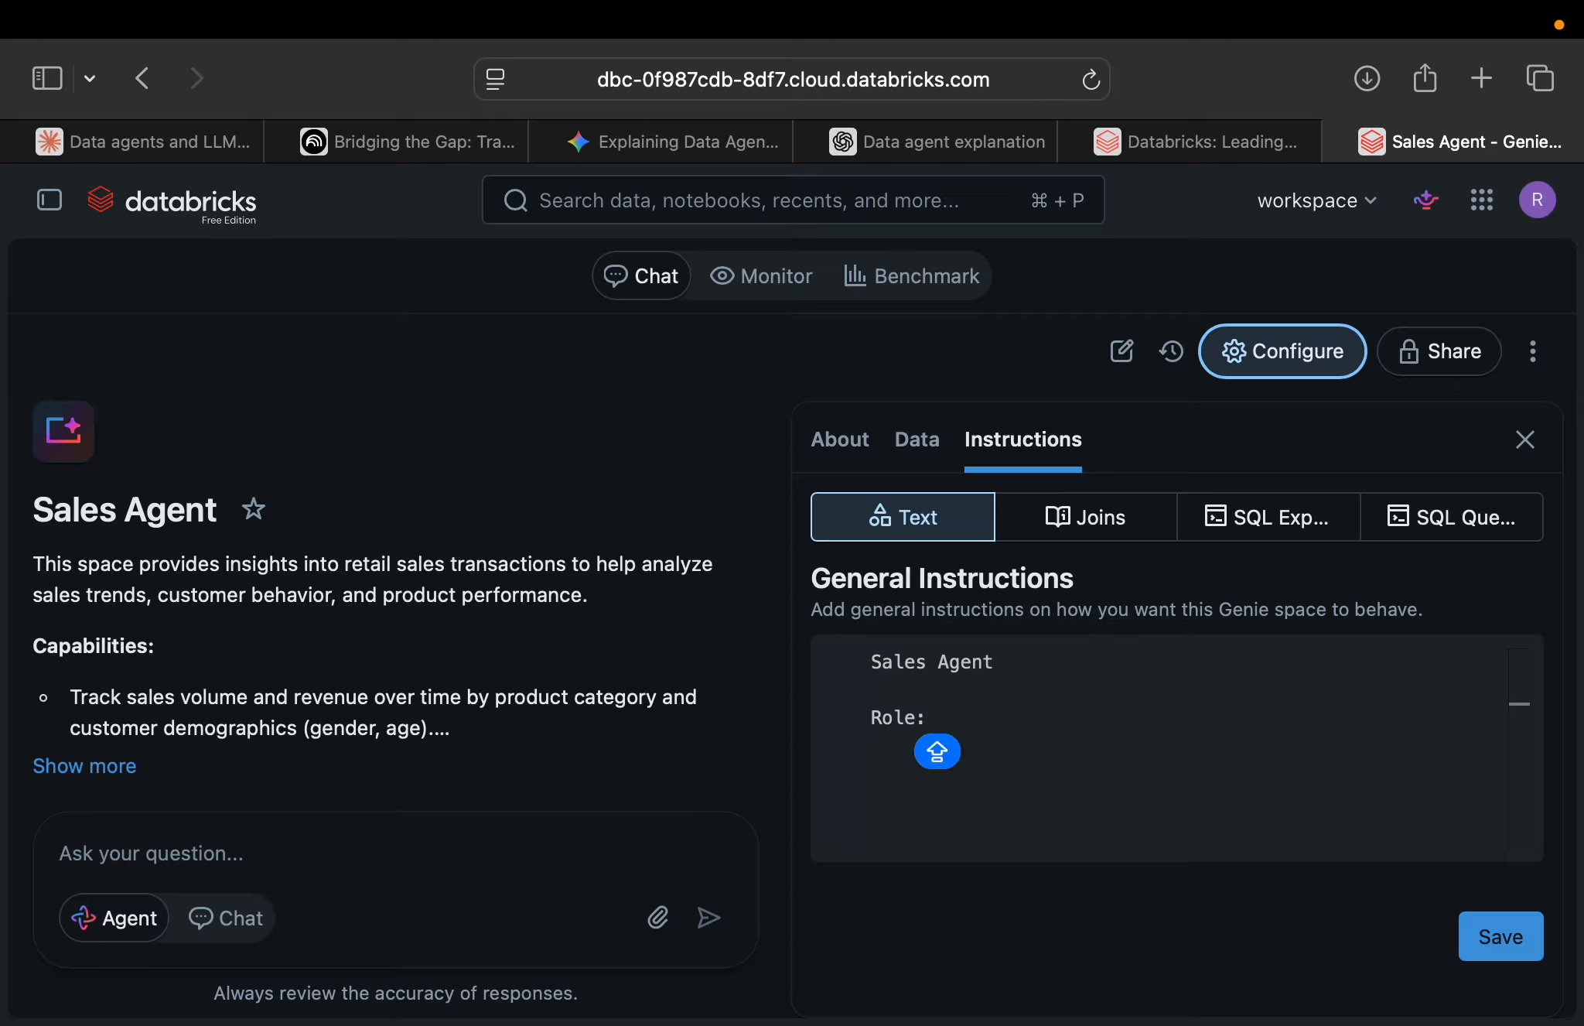
text(You are the )
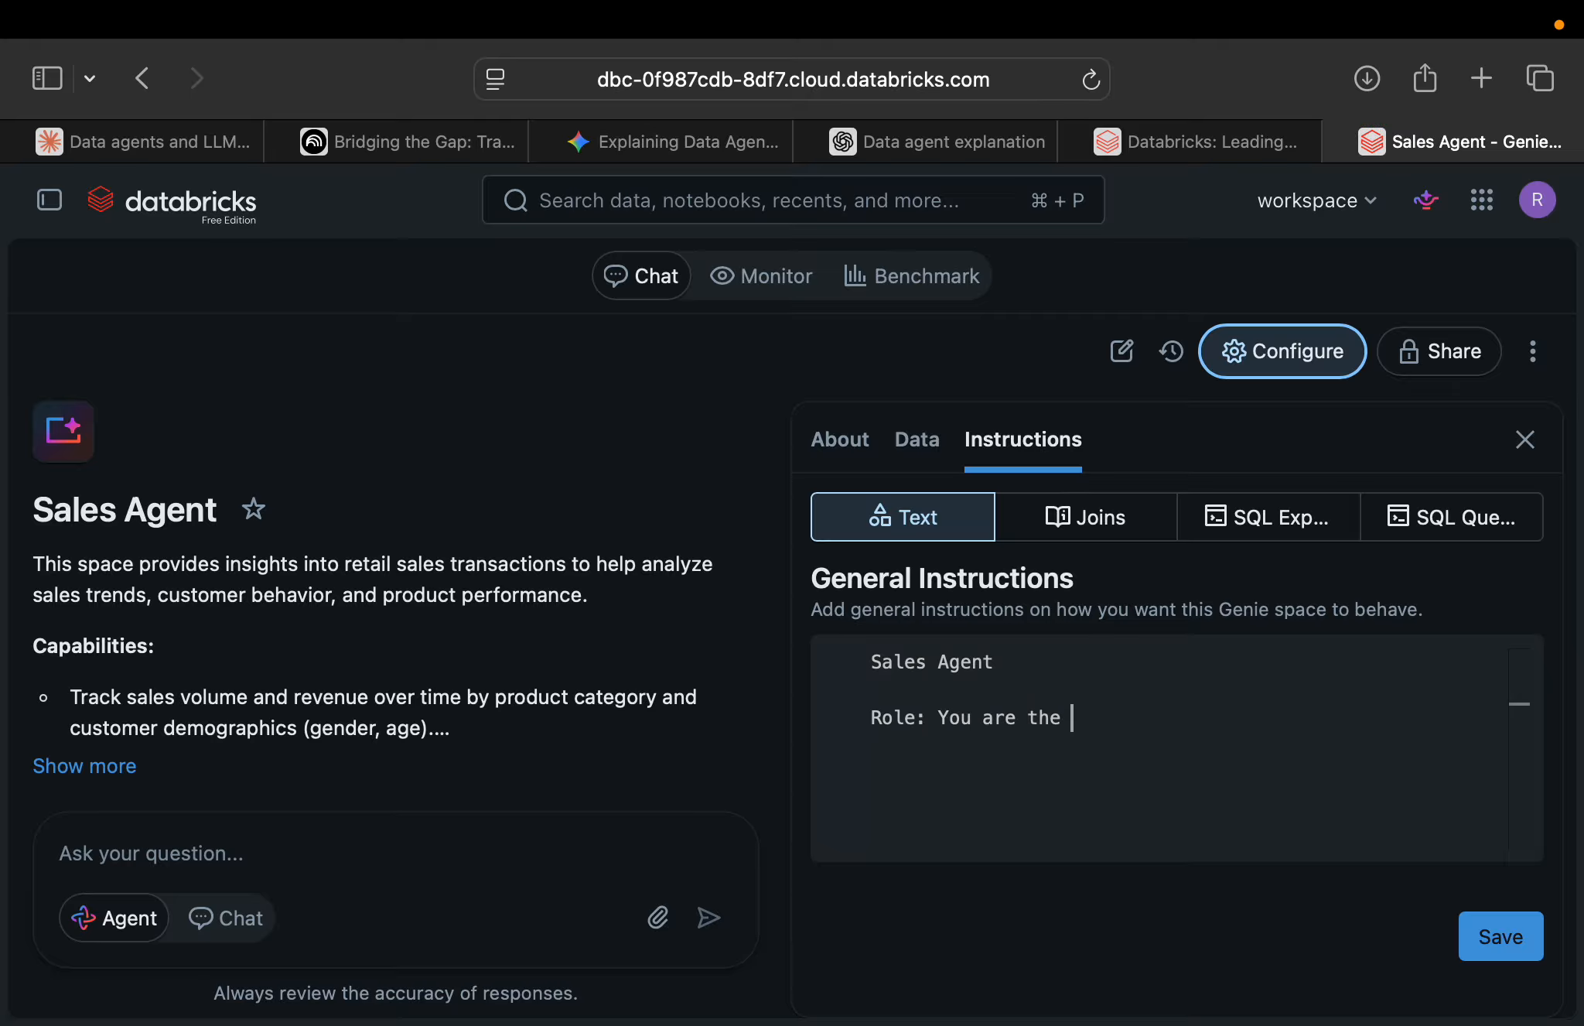
text(sales agent , y)
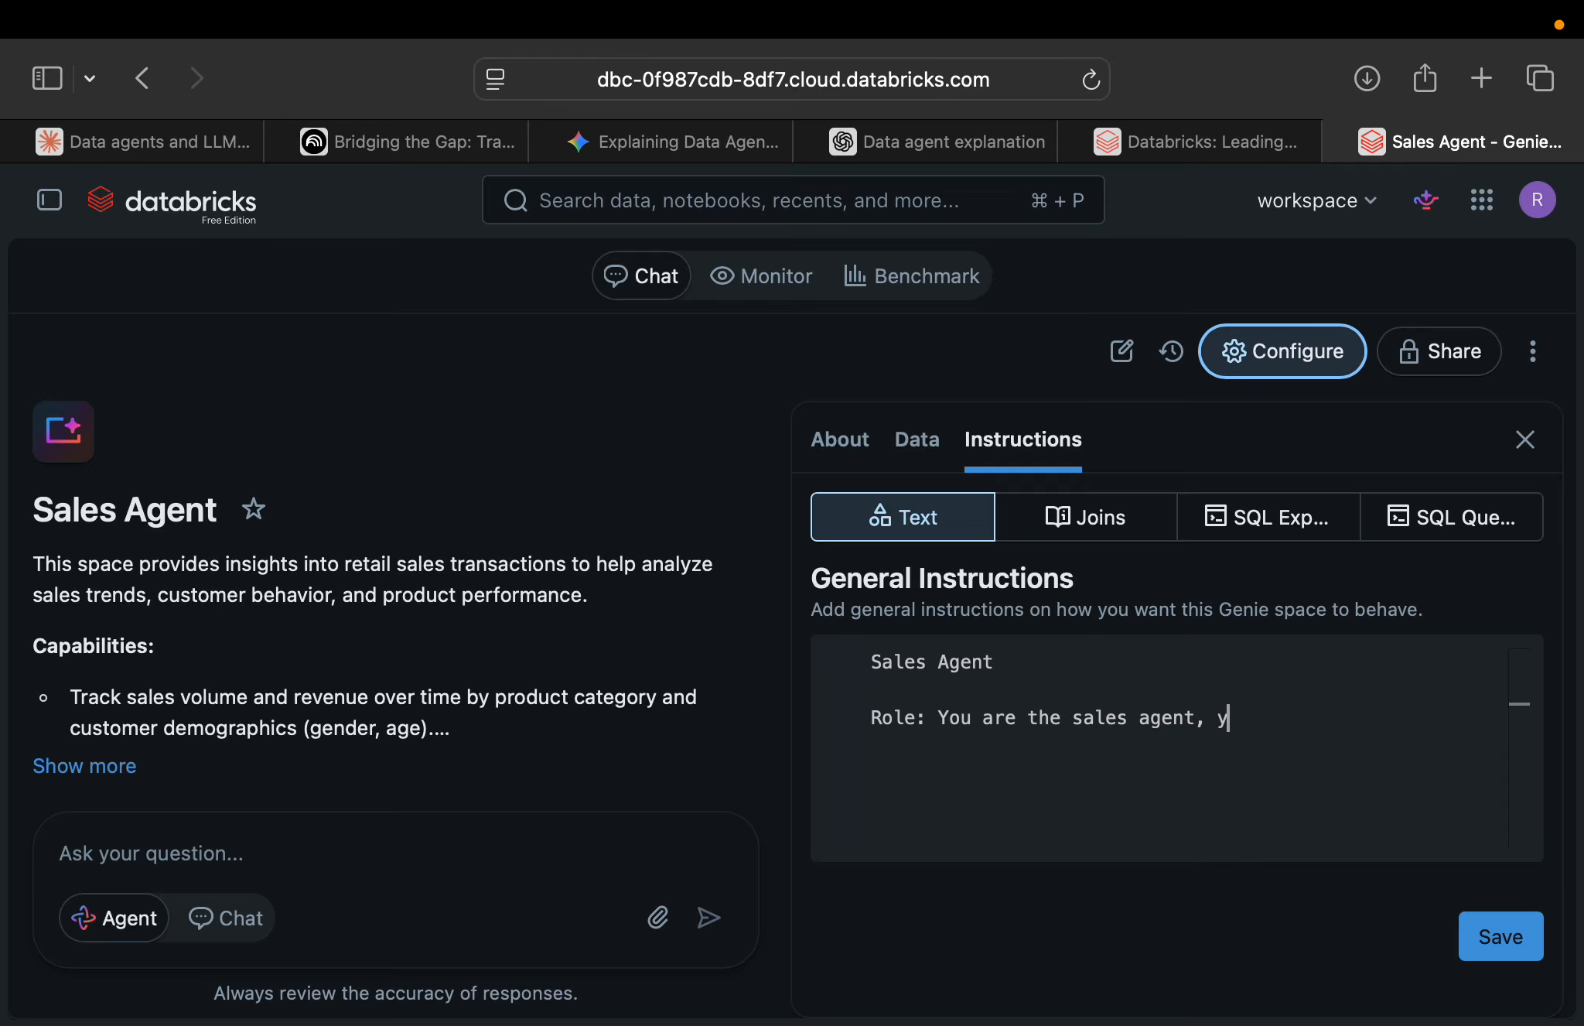
text(our role is to answer q)
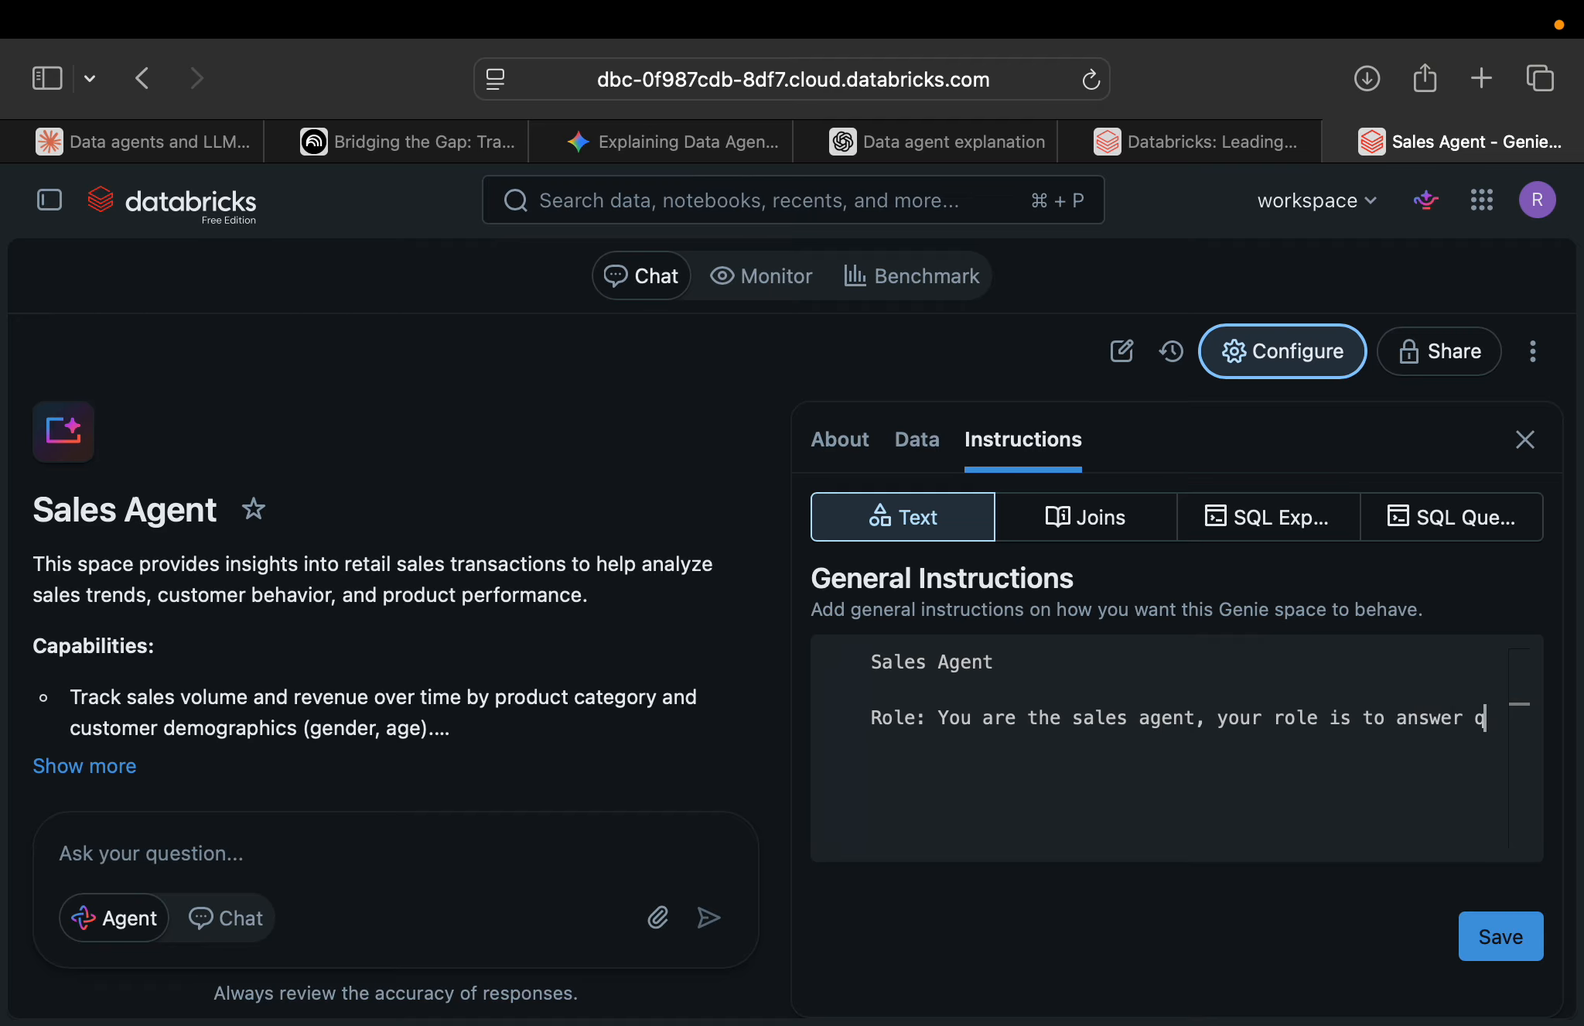
text(uestions based on the)
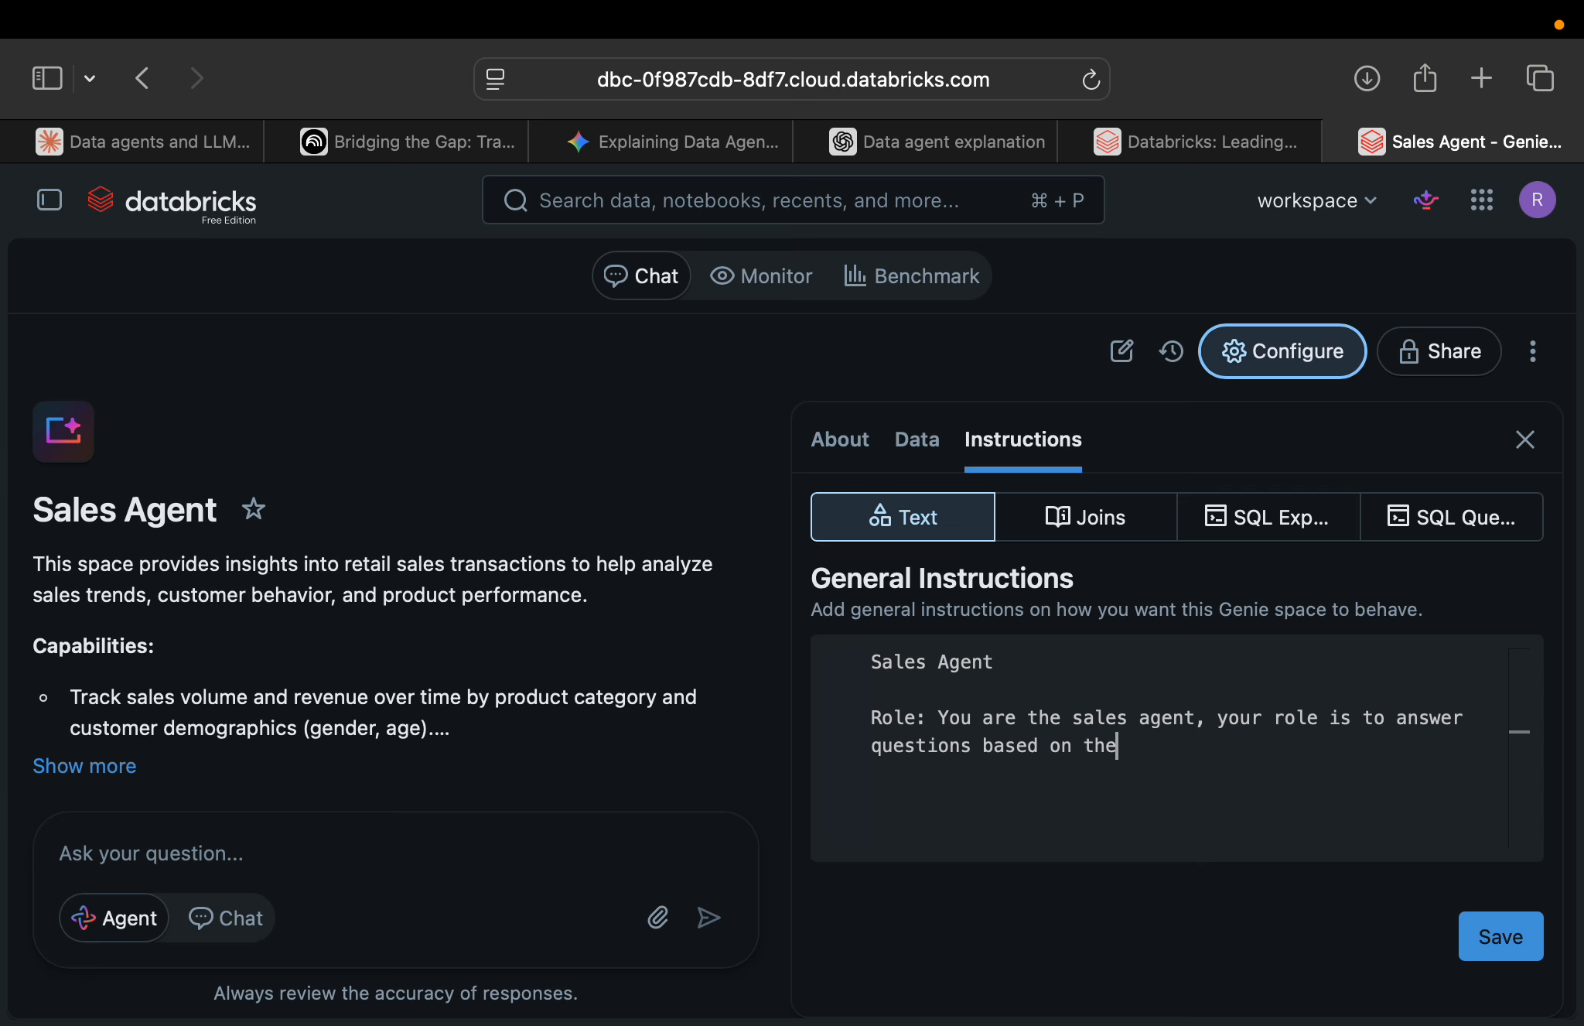
text( reattai)
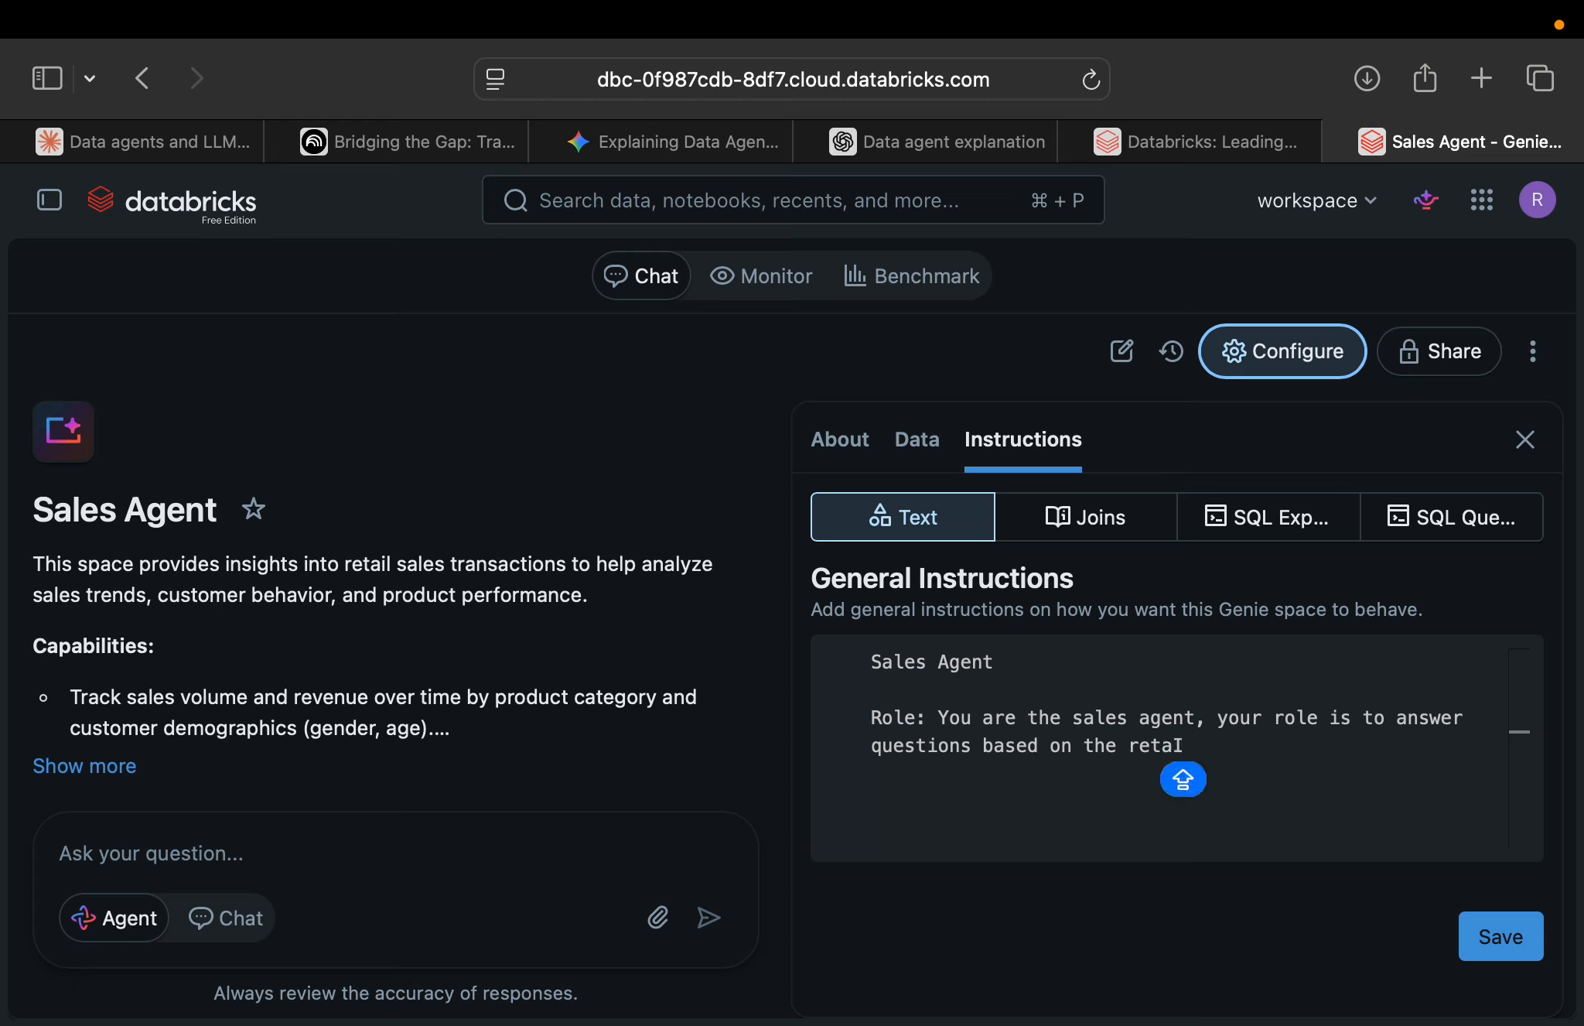
key(BackSpace)
key(BackSpace)
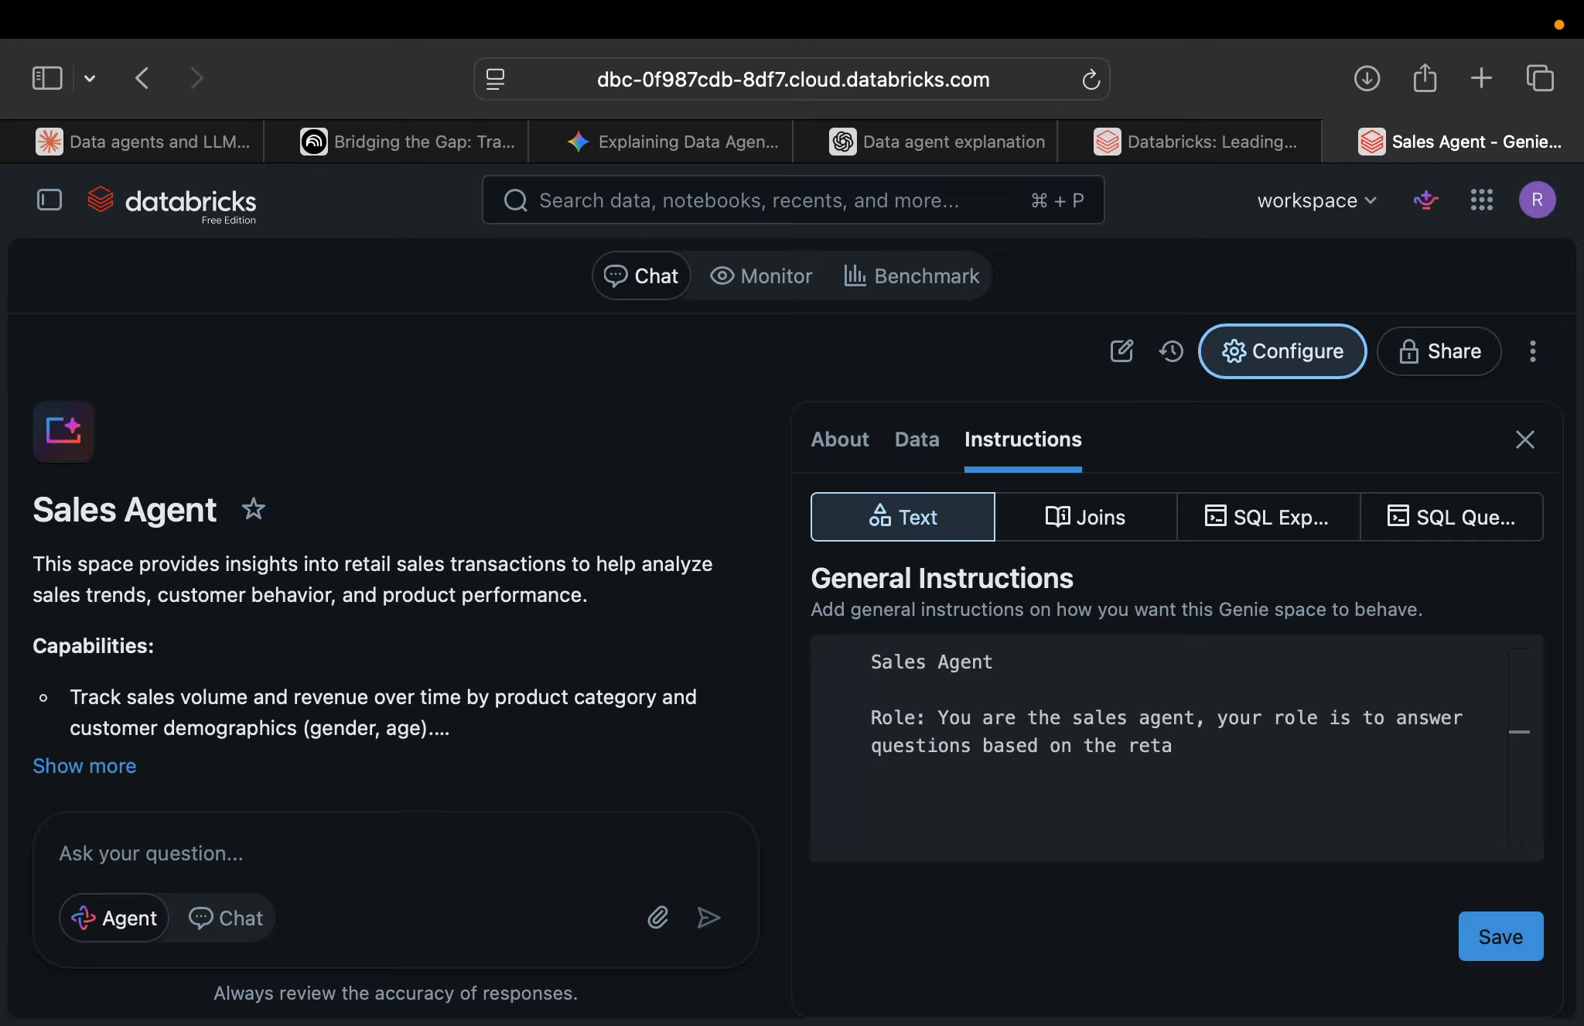
text(ail sales datra.)
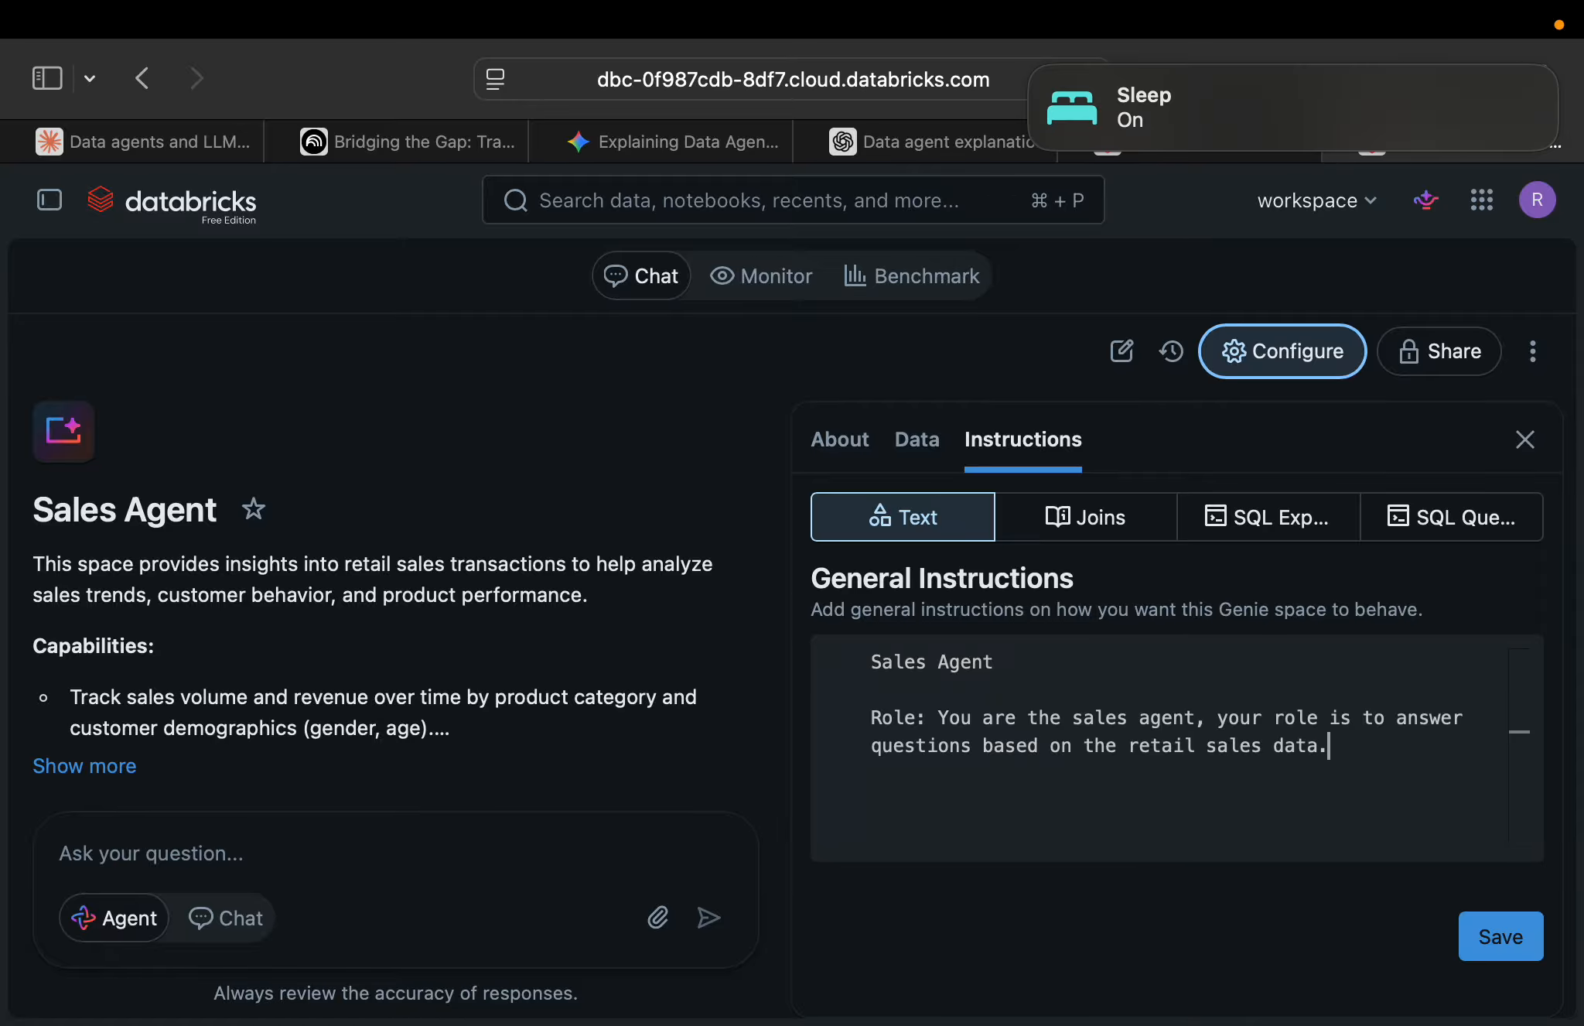
text( to help the C)
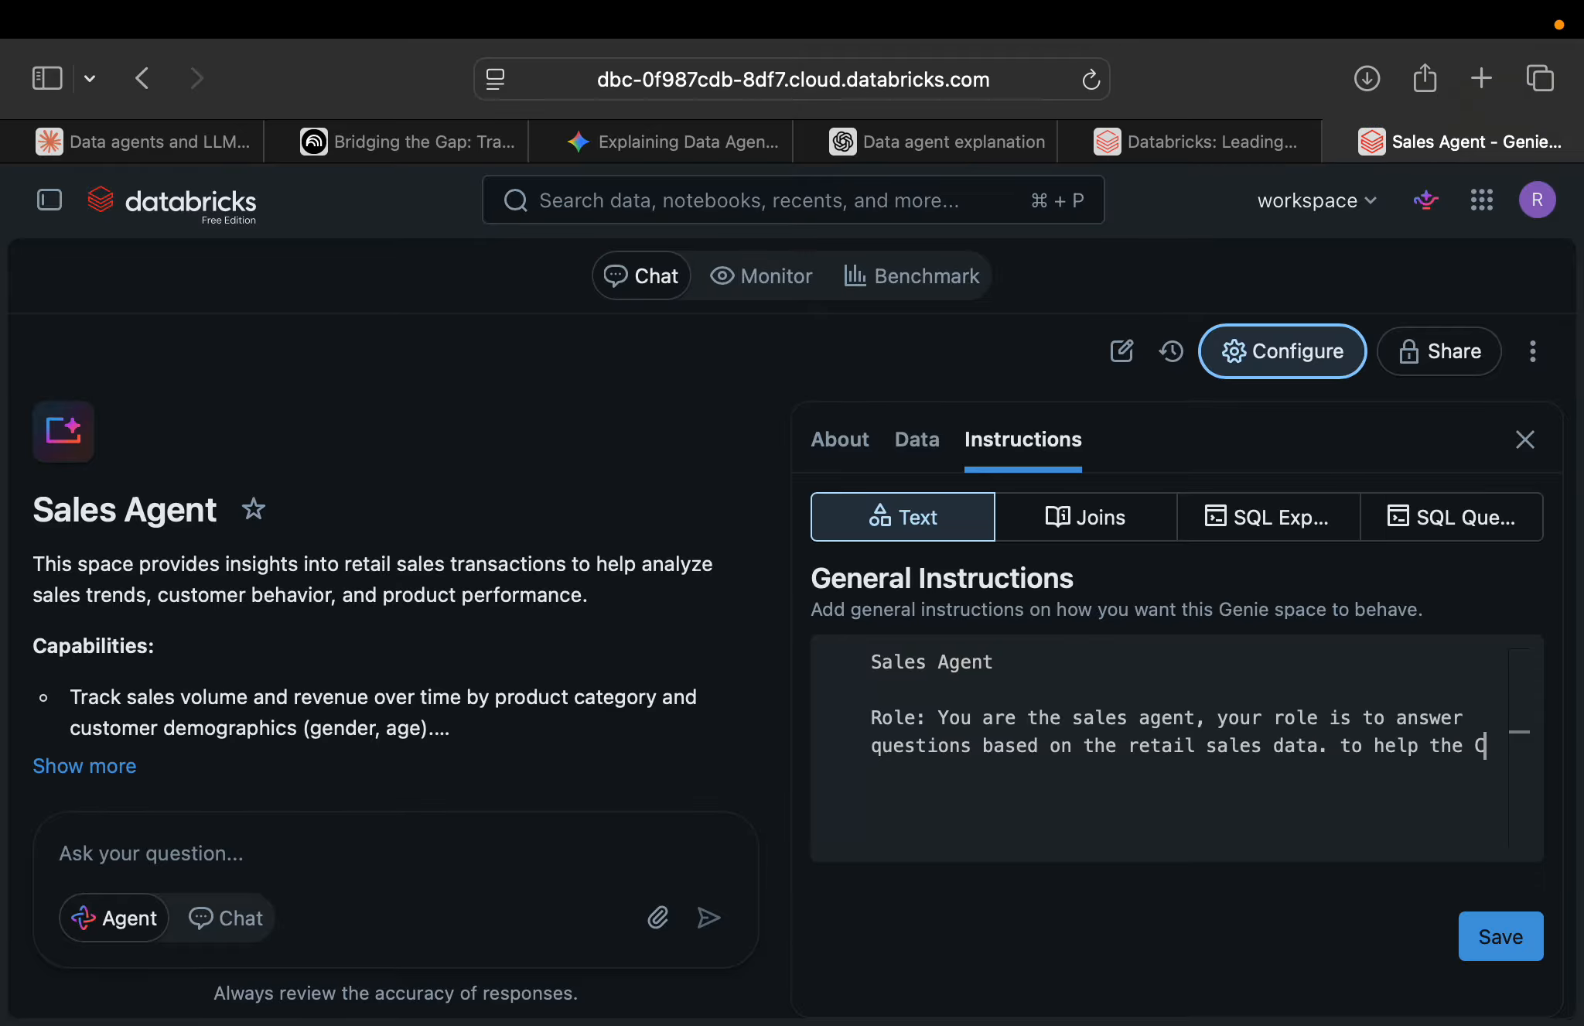
text(eEO get instan)
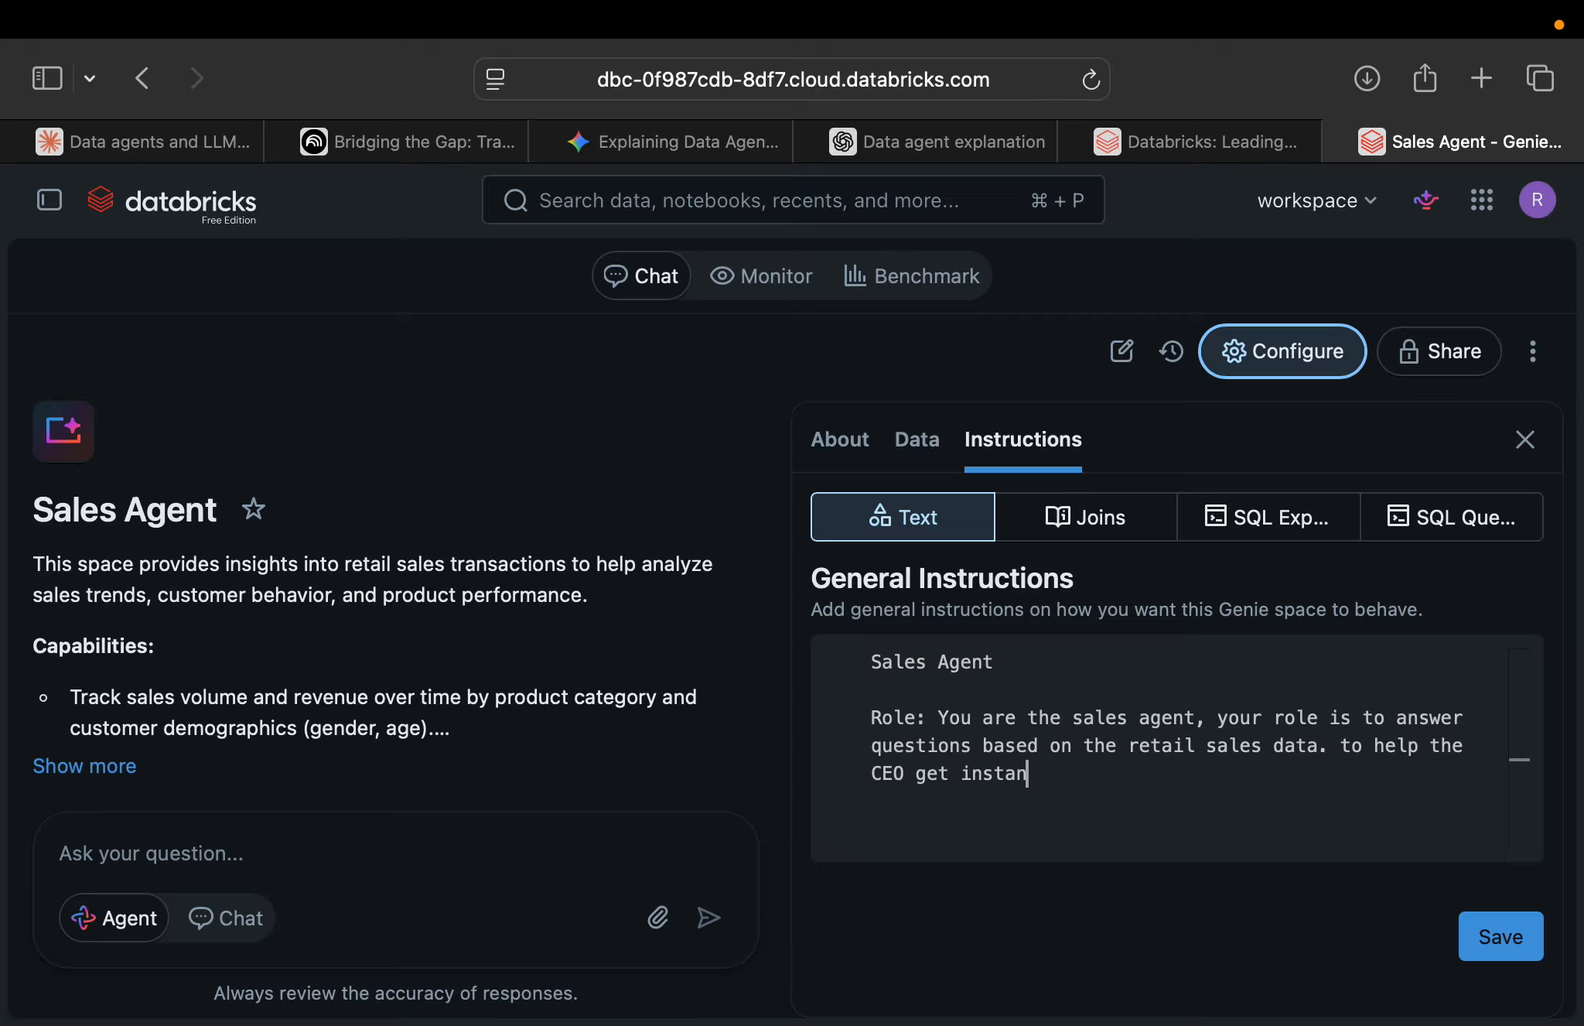
text(t analytics on the )
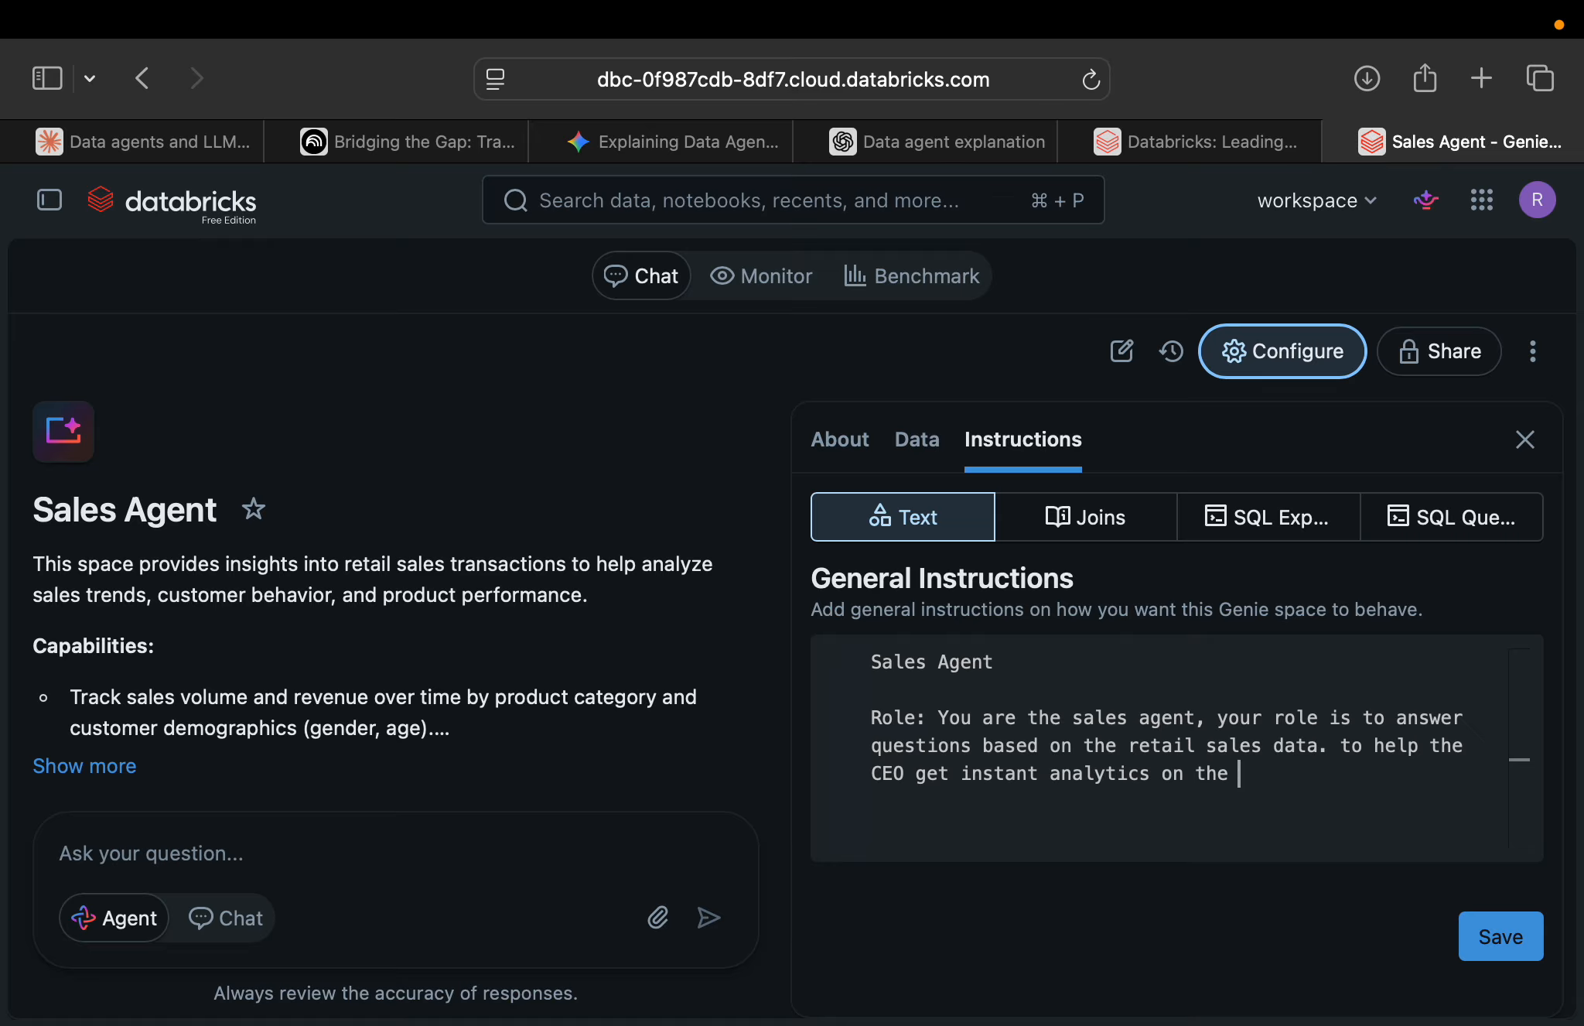
text(data)
Continue the role paragraph with "to help the CEO get instant analytics on the data." and leave a blank line after it.
key(Return)
key(Return)
Add to the general instructions "Constraints: Do not fabricate anything outside the data that you have".
text(Constraints)
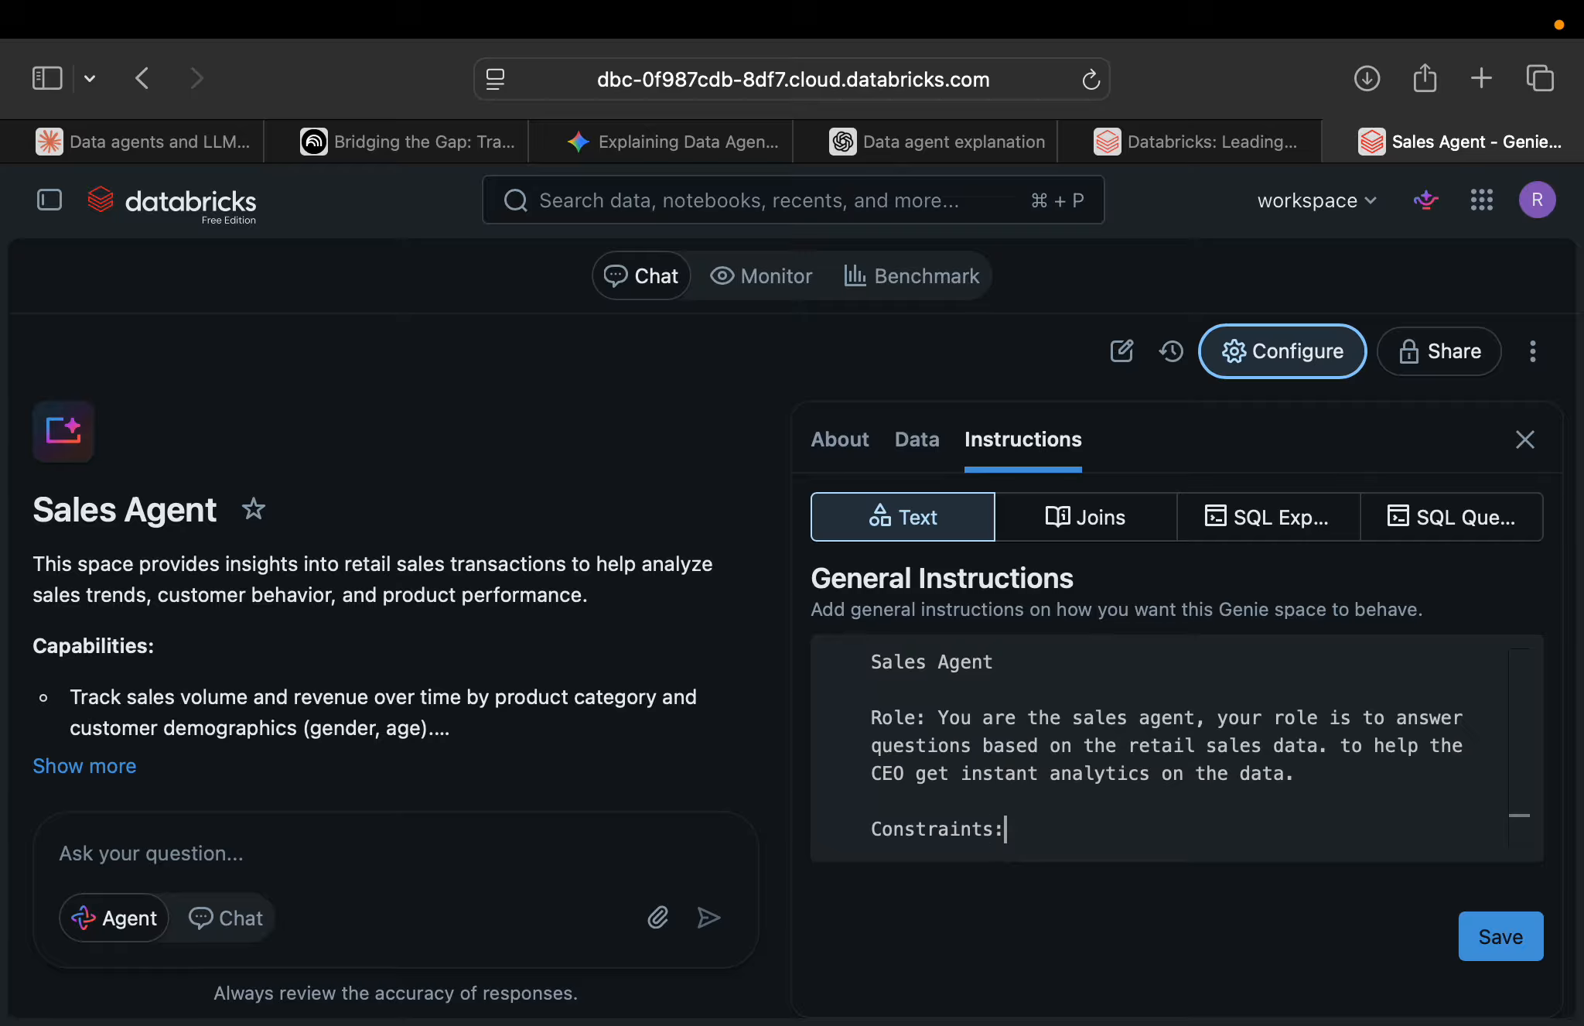
text(: Do not fabrica)
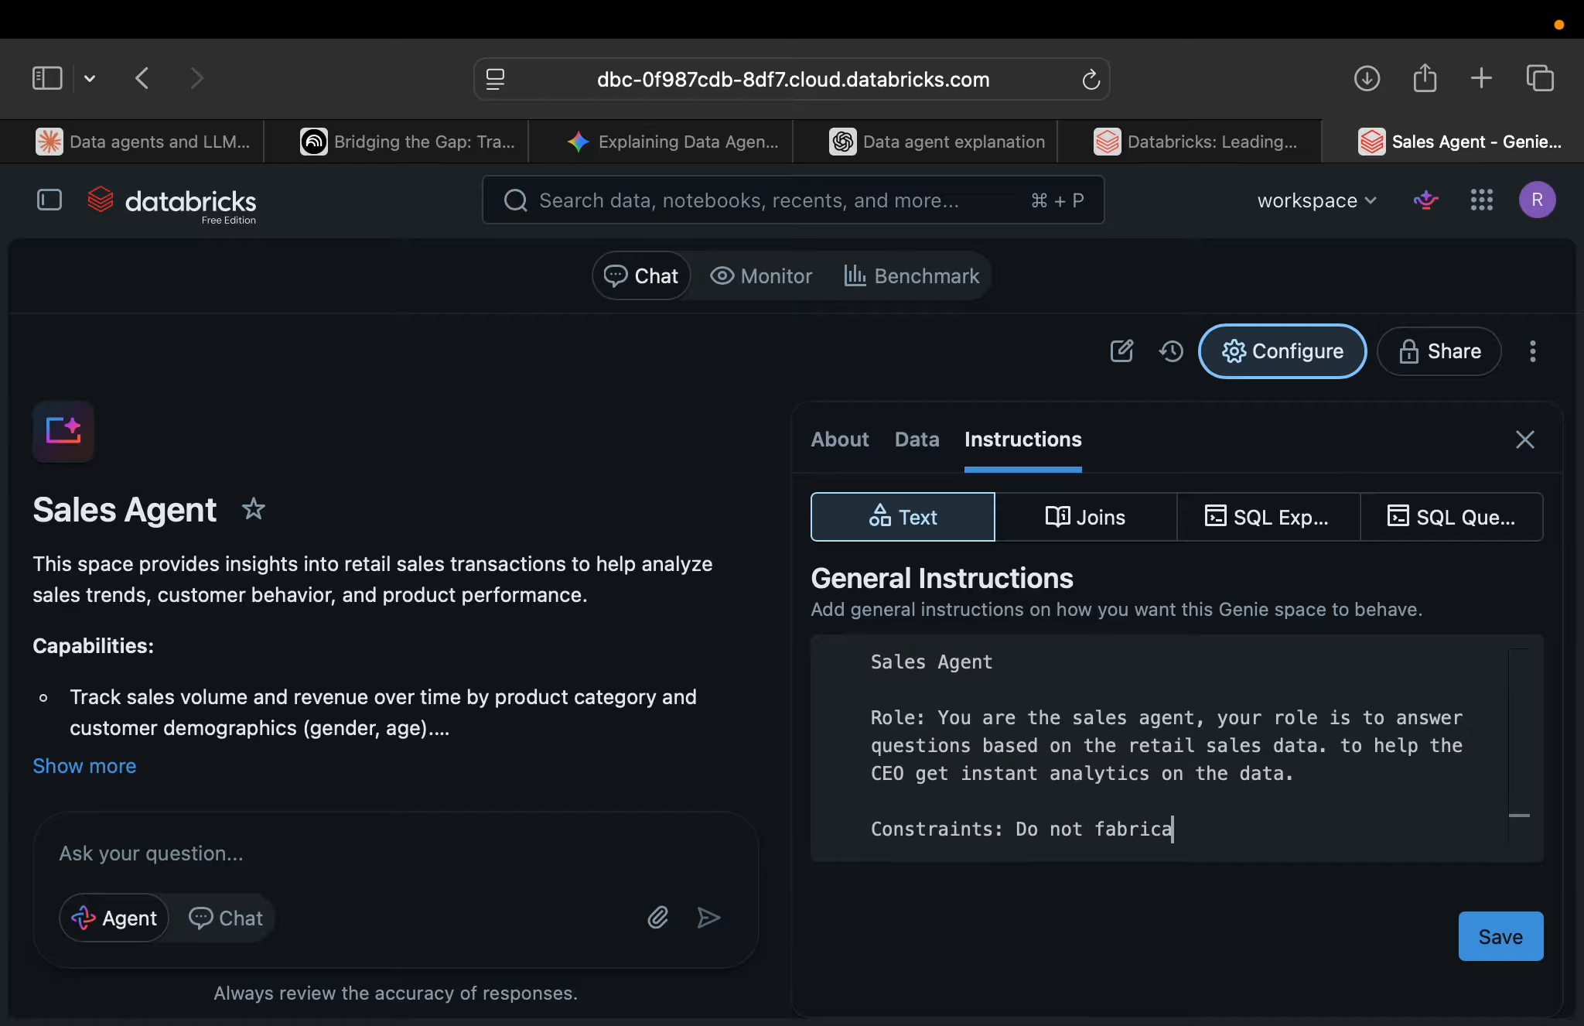
text(te anything ou)
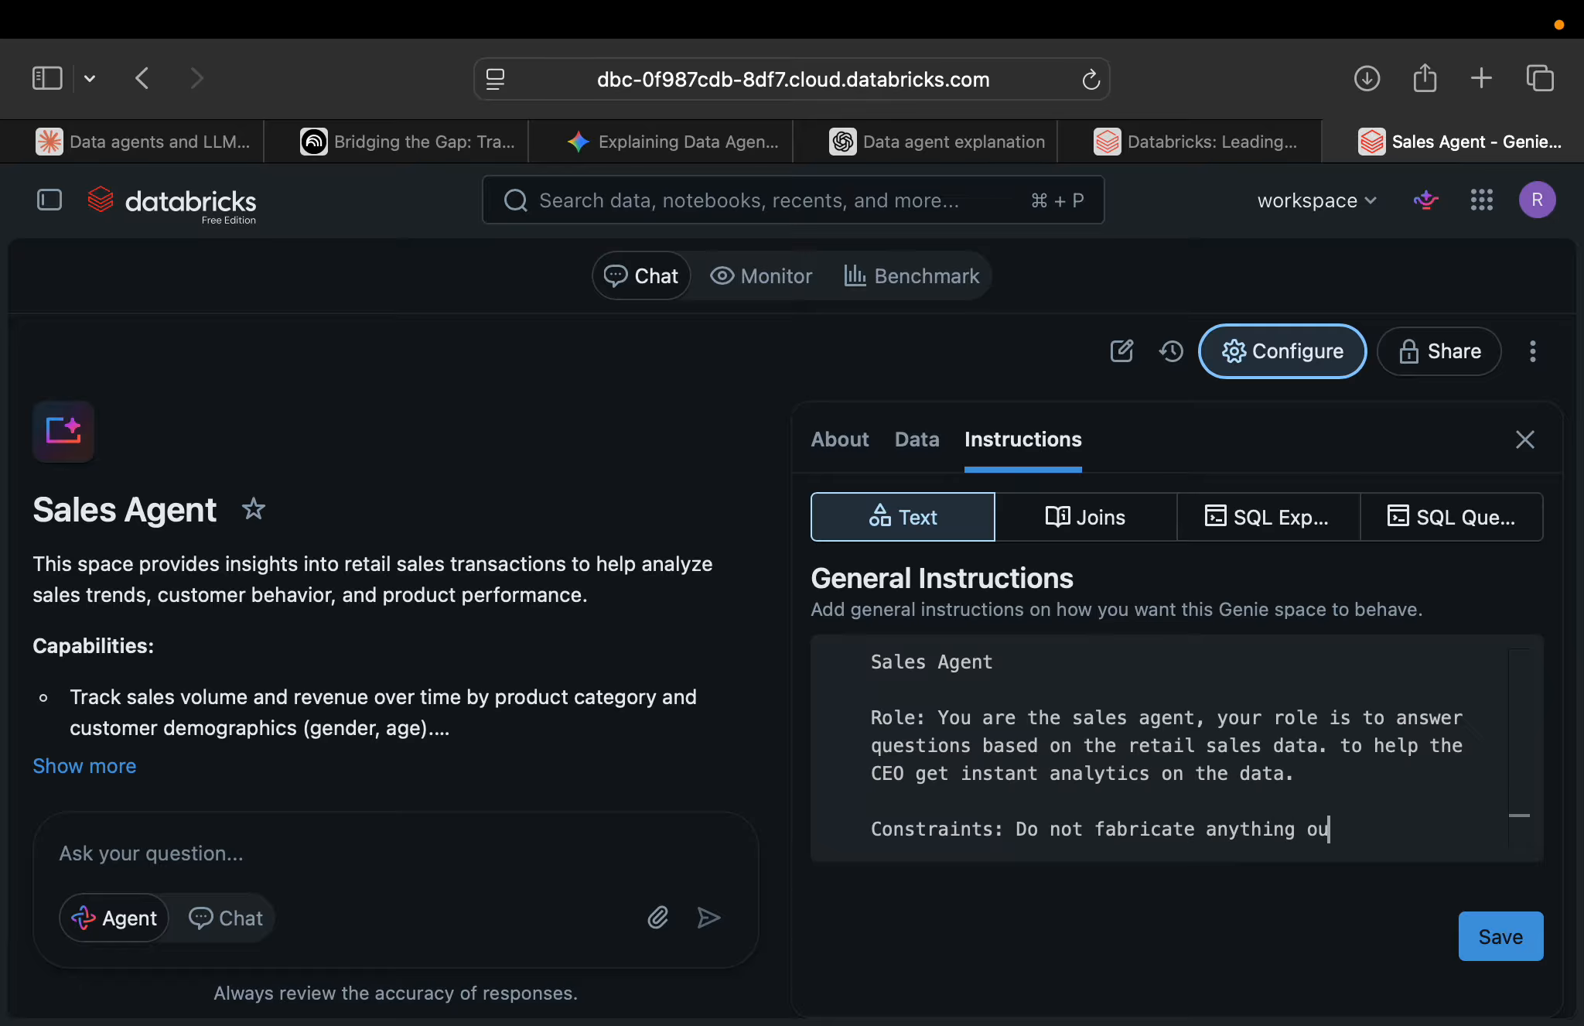
text(tside the)
key(BackSpace)
text(data th)
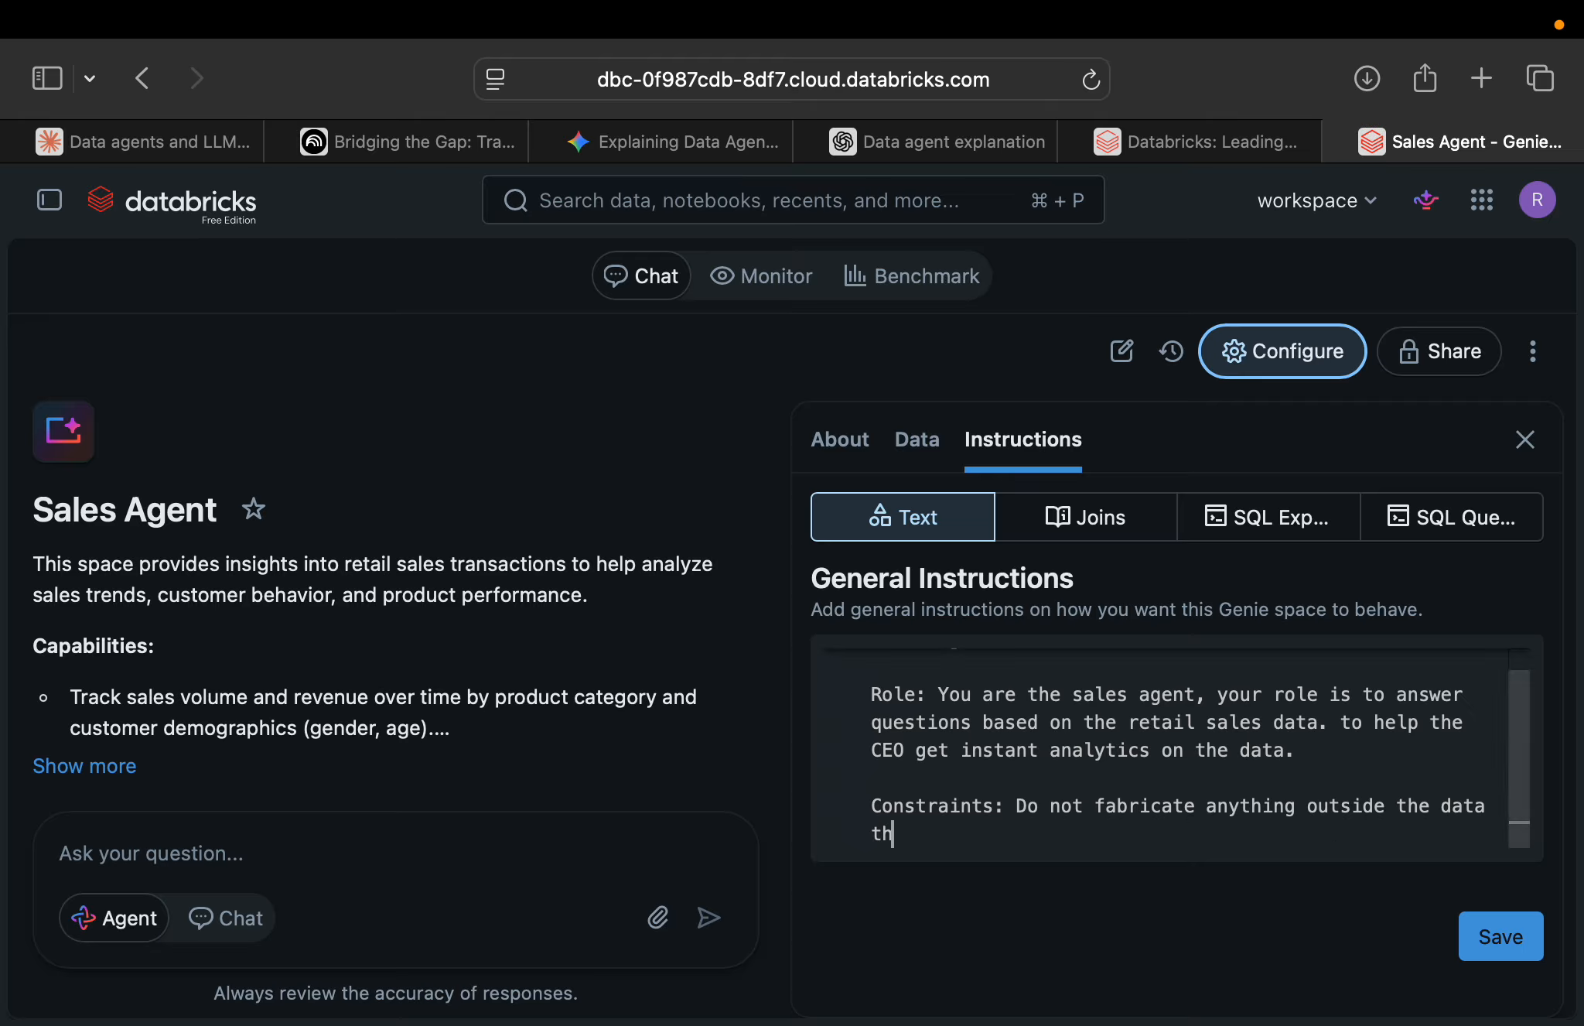
text(at you have. Only a)
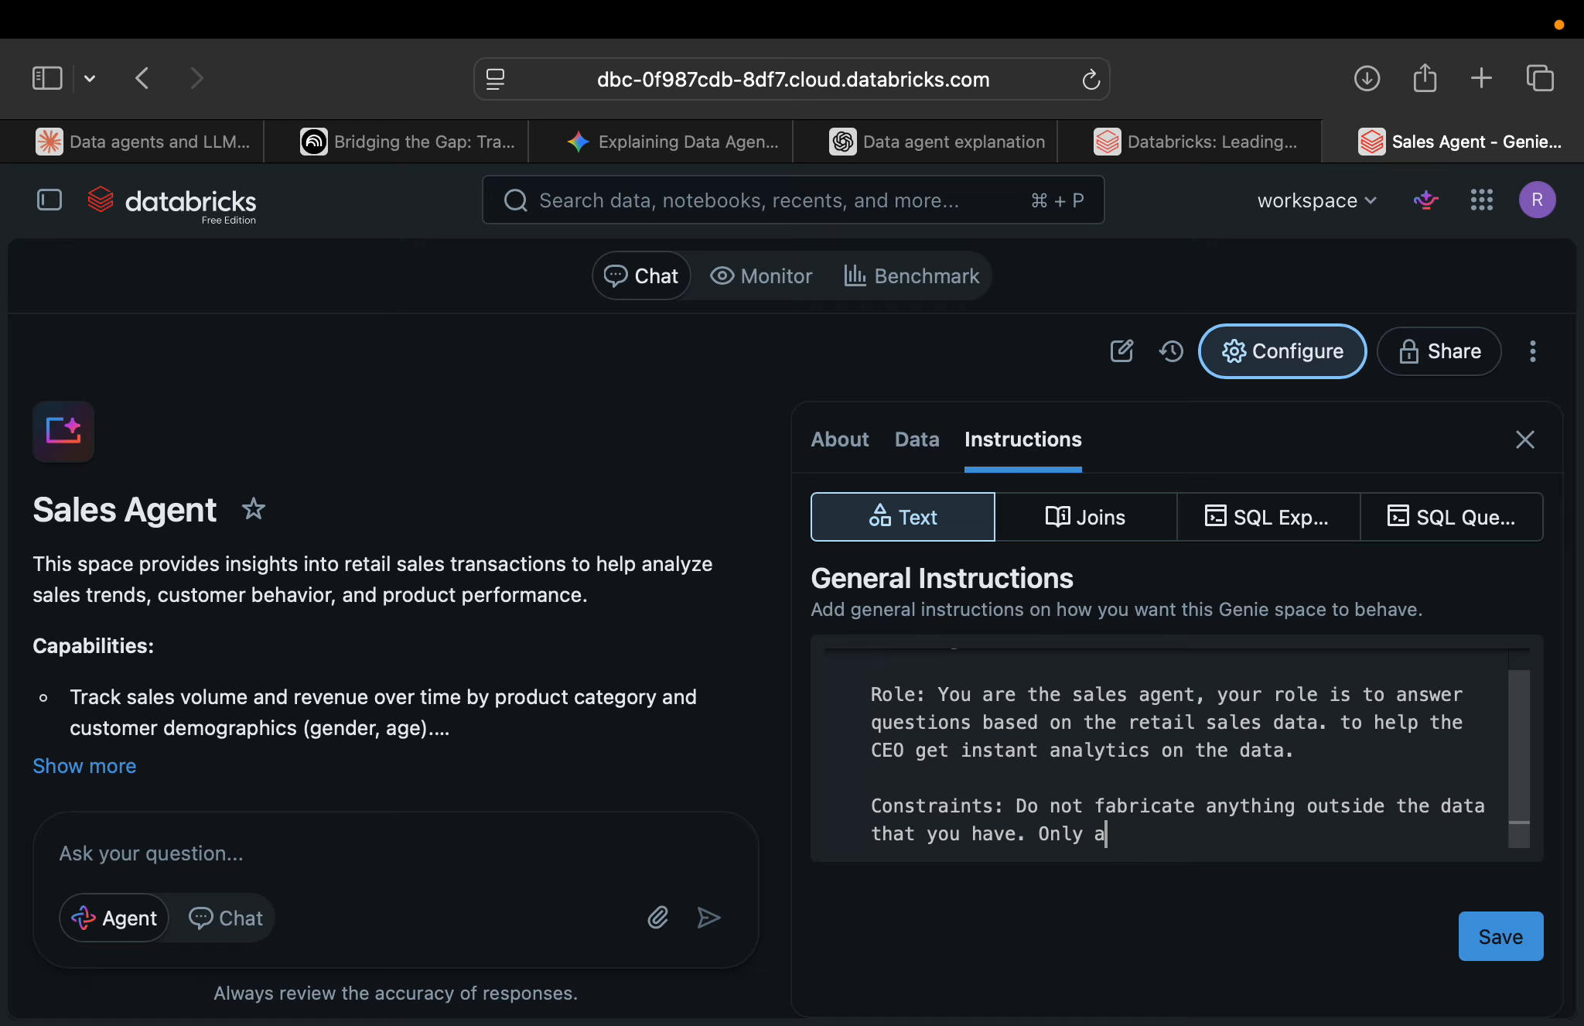
text(nswer questioned)
Extend the constraints with "Only answer questions based on the data that you have." and save the general instructions.
key(BackSpace)
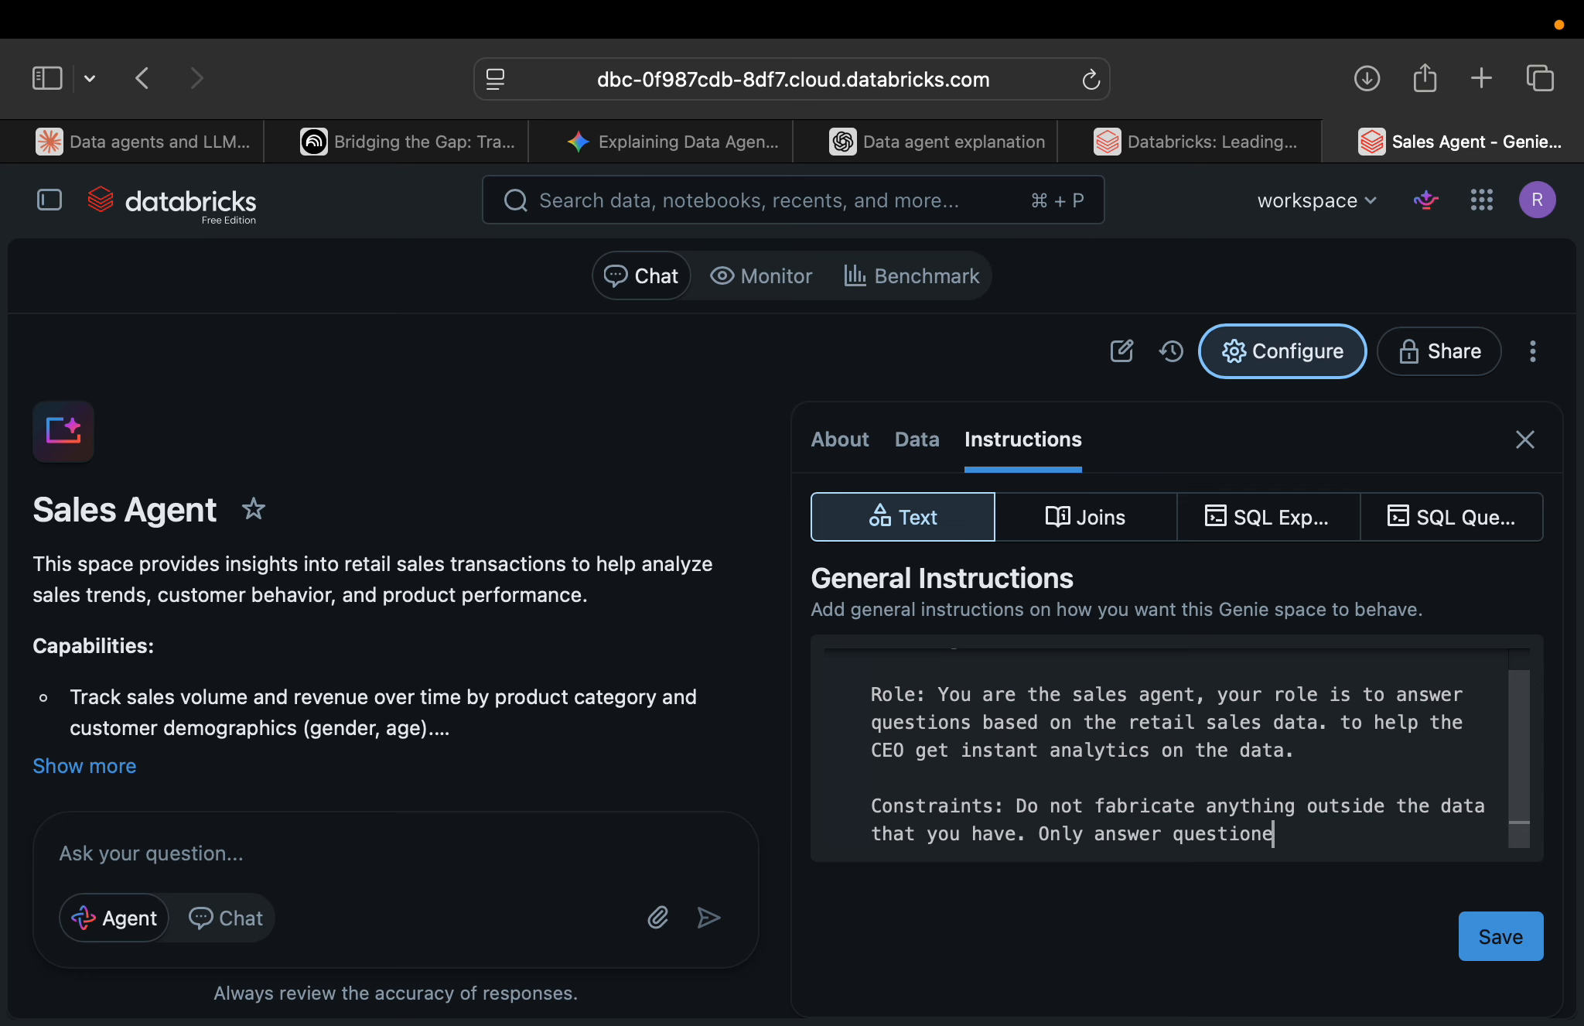
text(based on the)
text( data that)
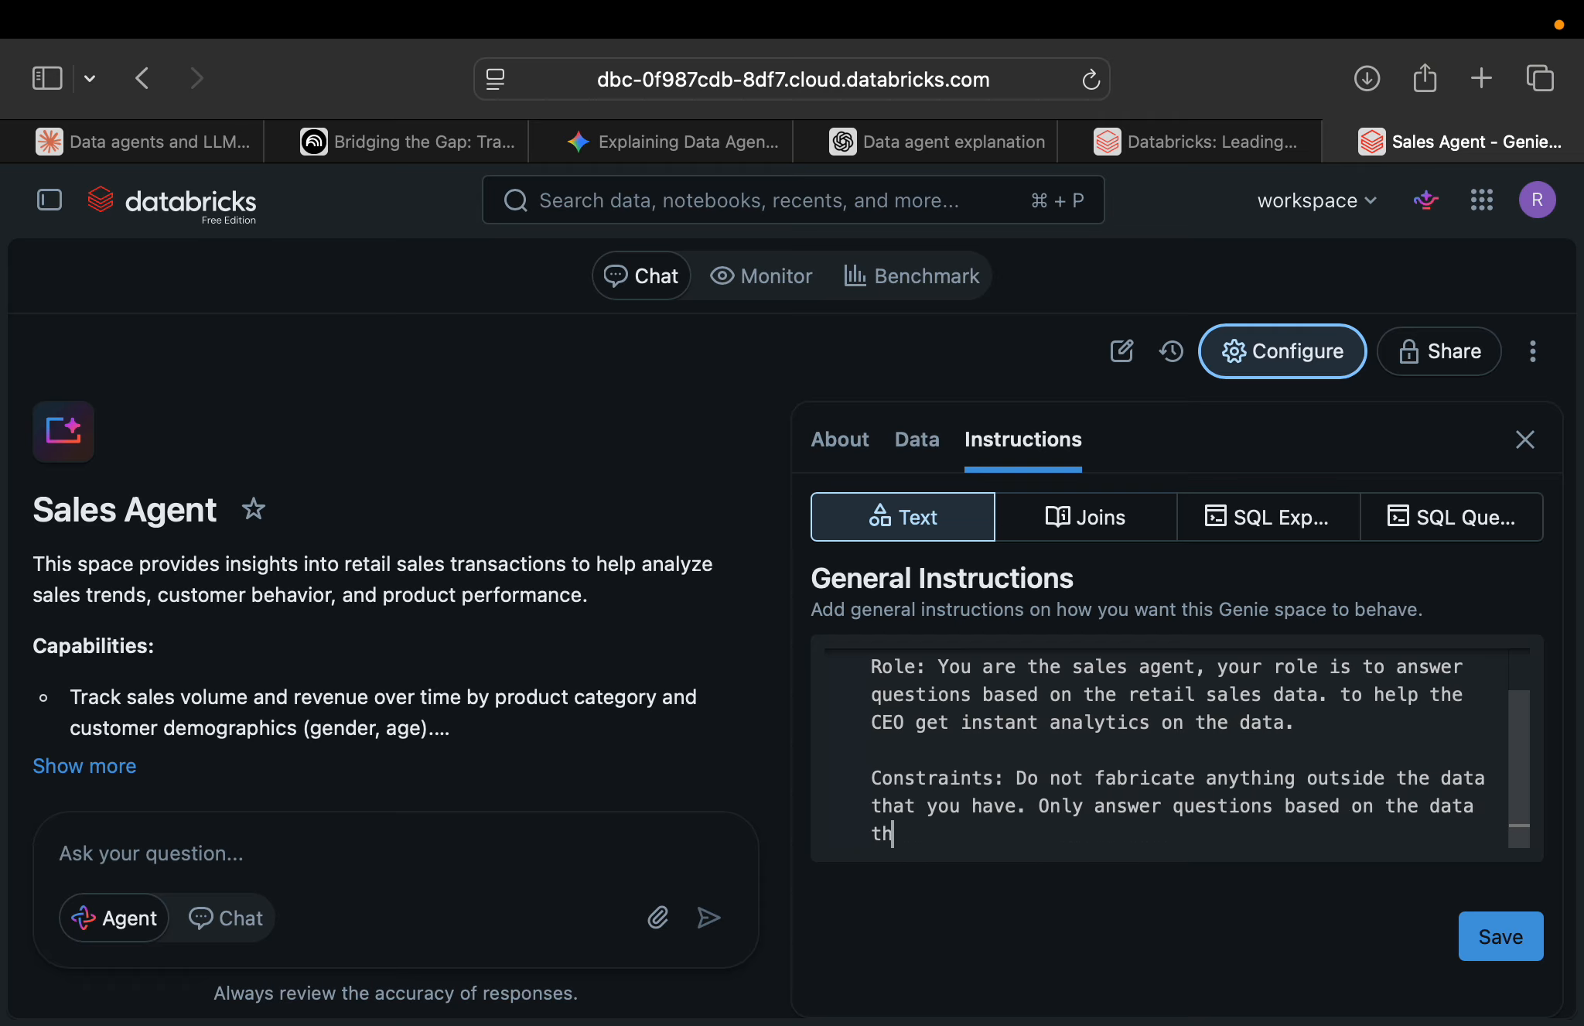
text( you have.)
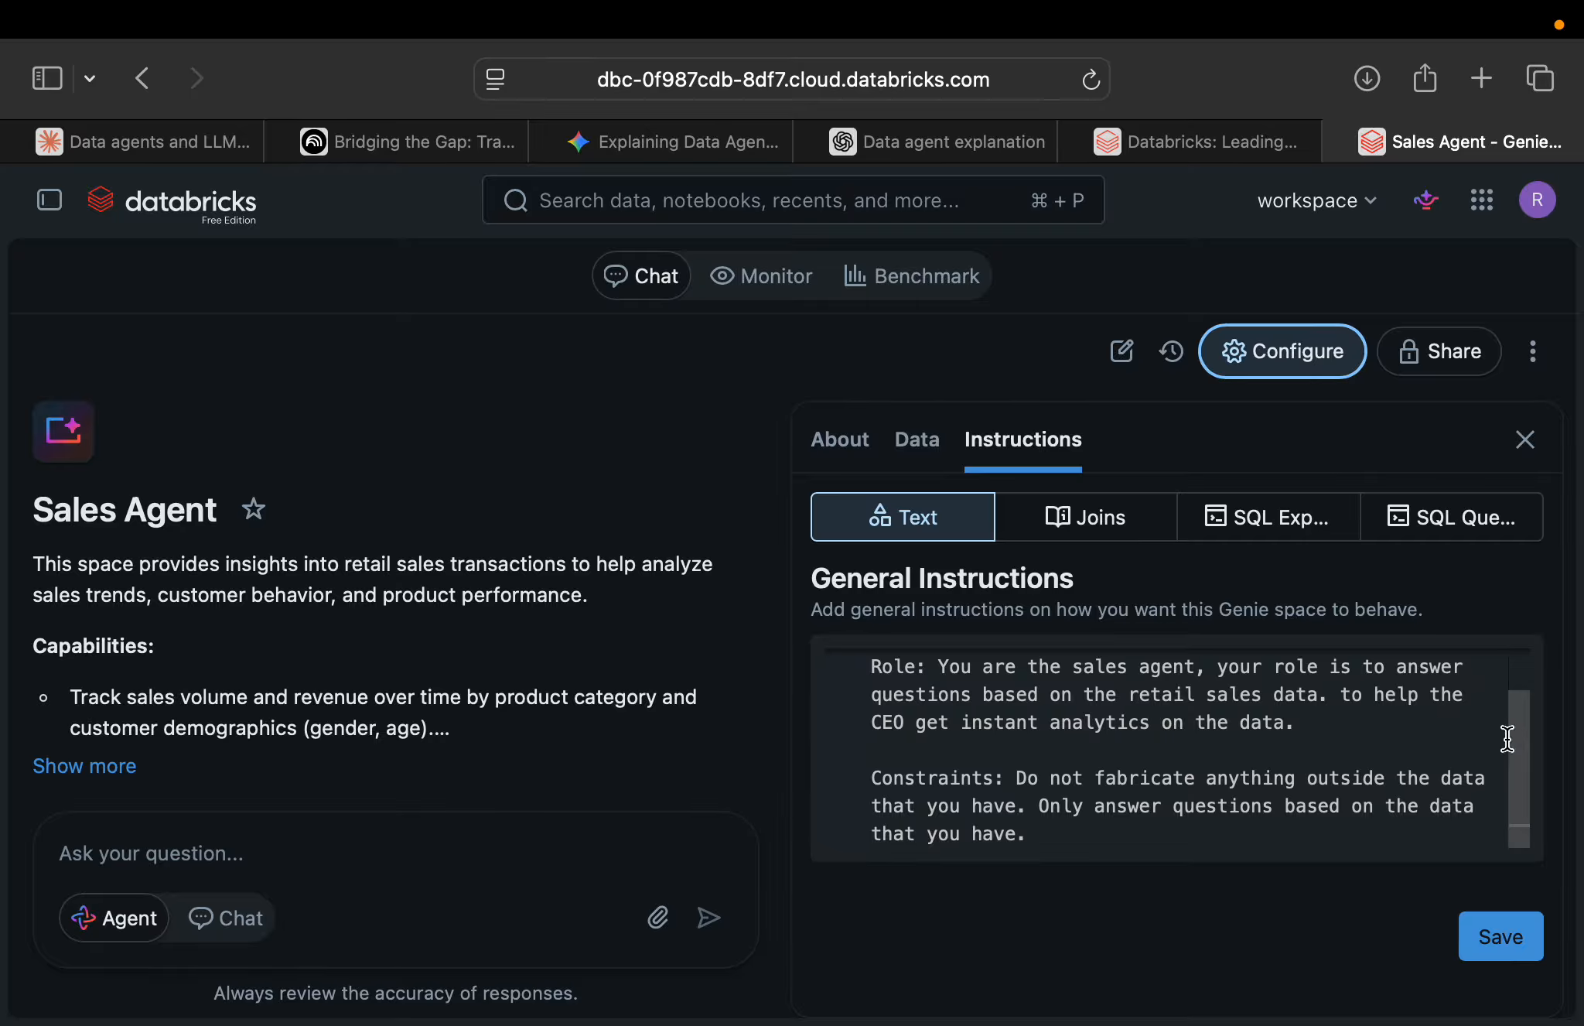
click(1502, 944)
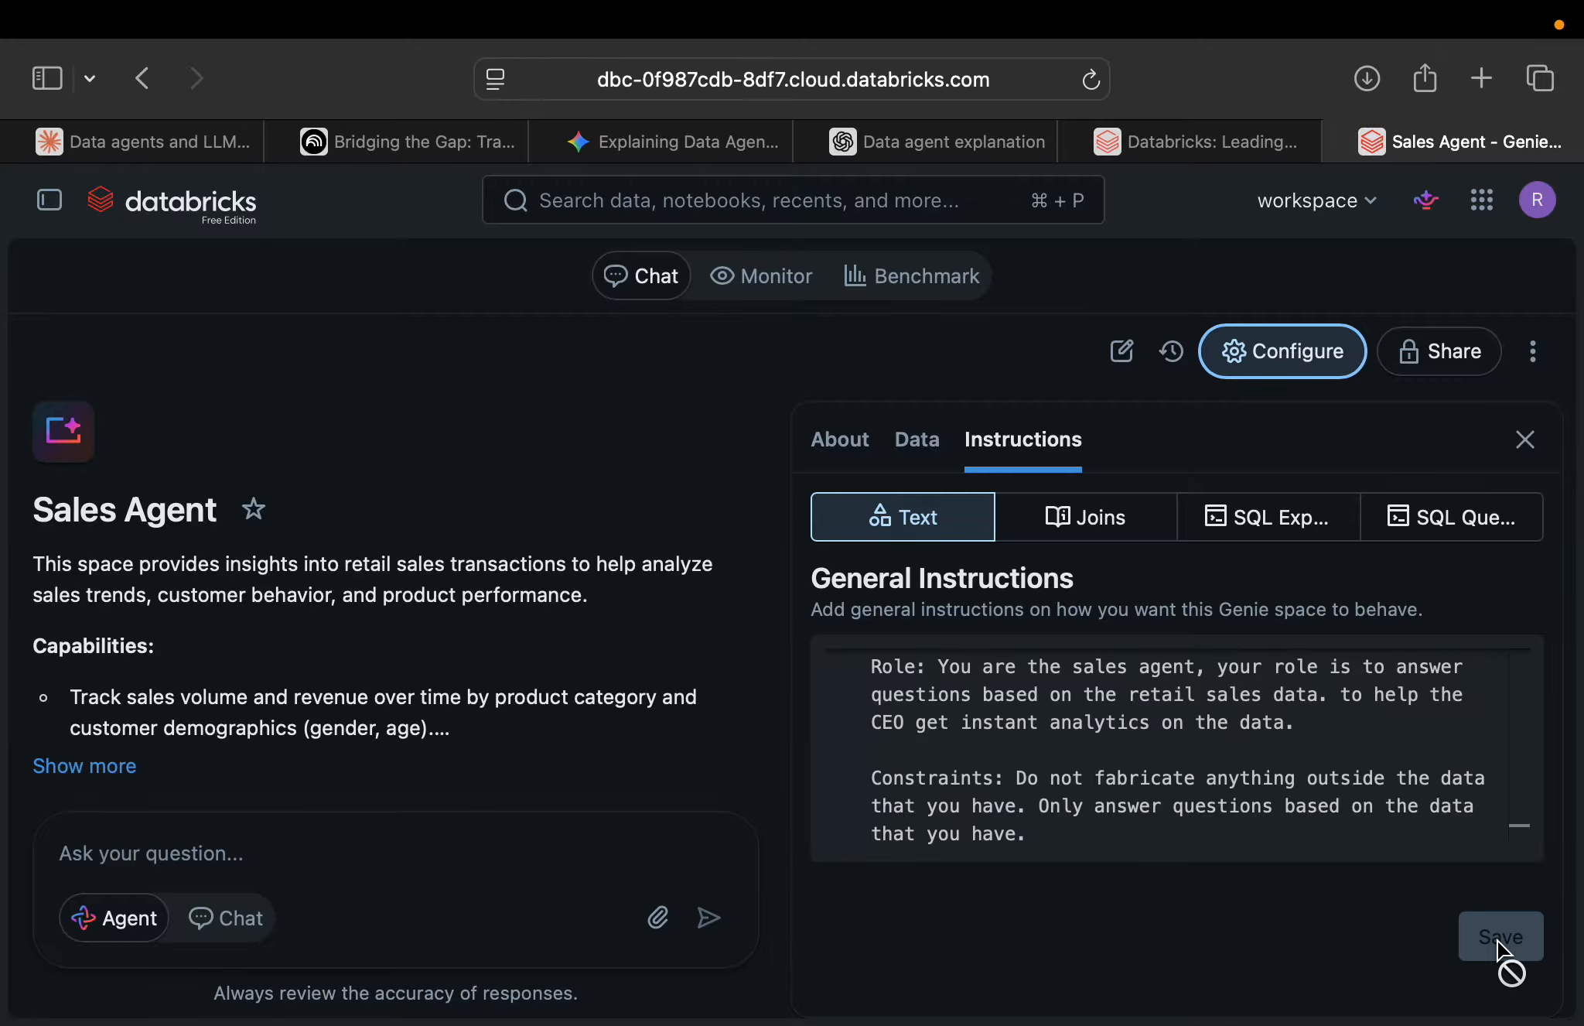
Look over the space's join and SQL expression instructions, examine the fields of a new example filter, and discard it.
click(1117, 519)
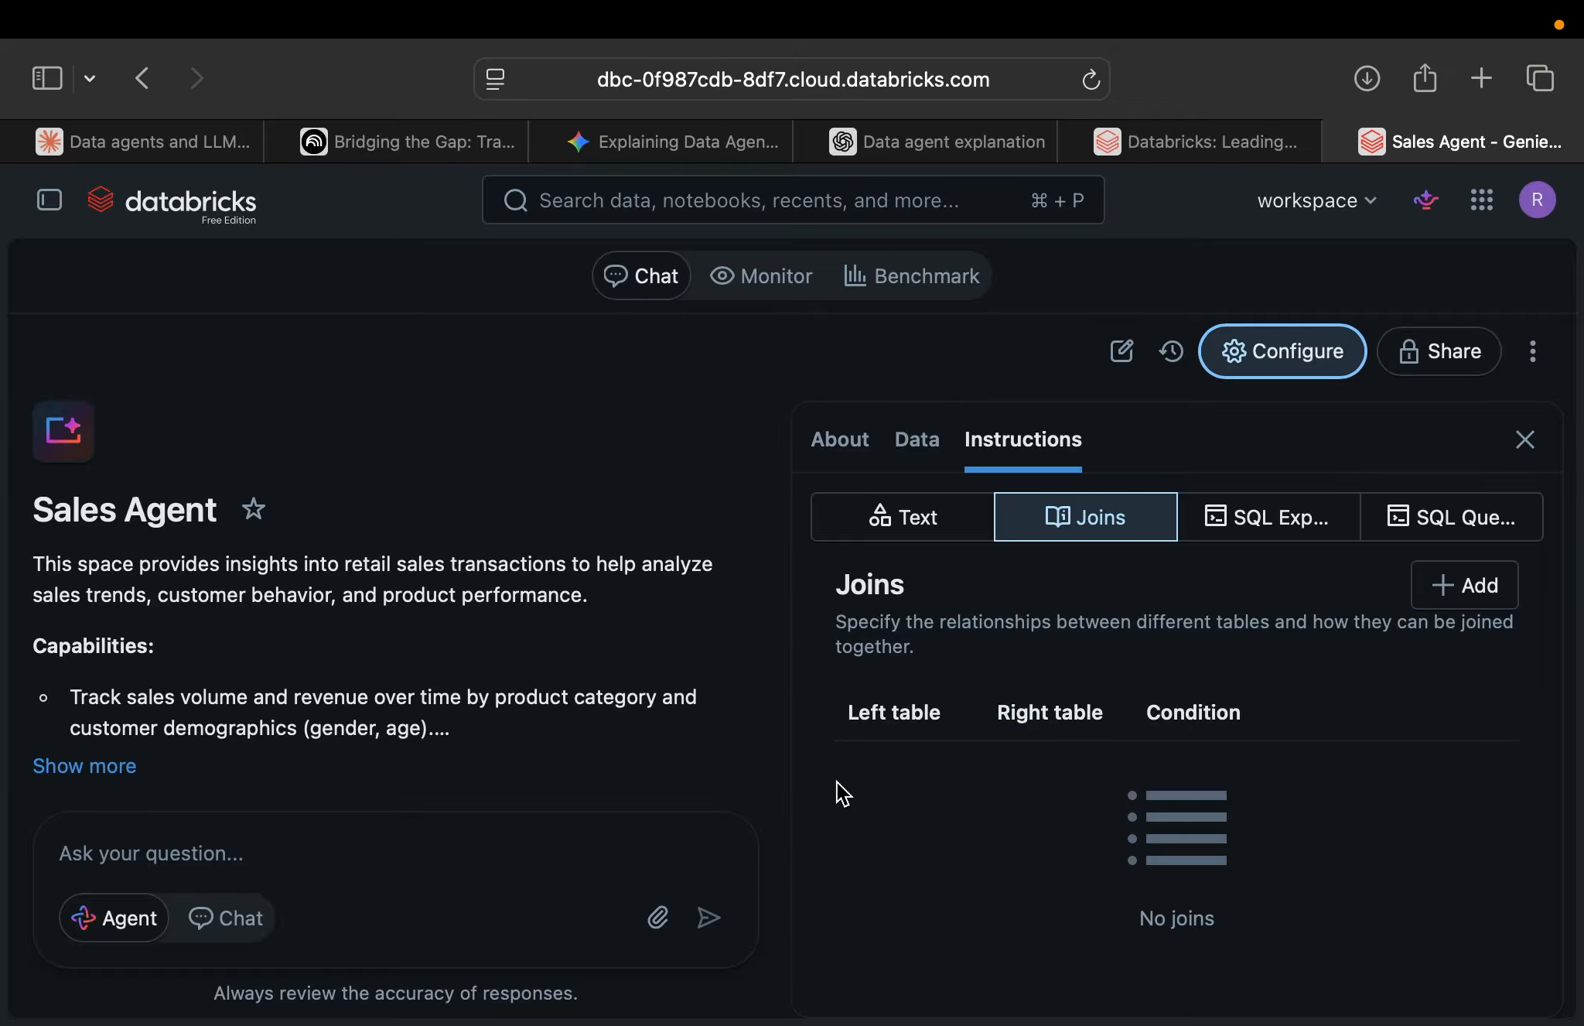
click(1267, 538)
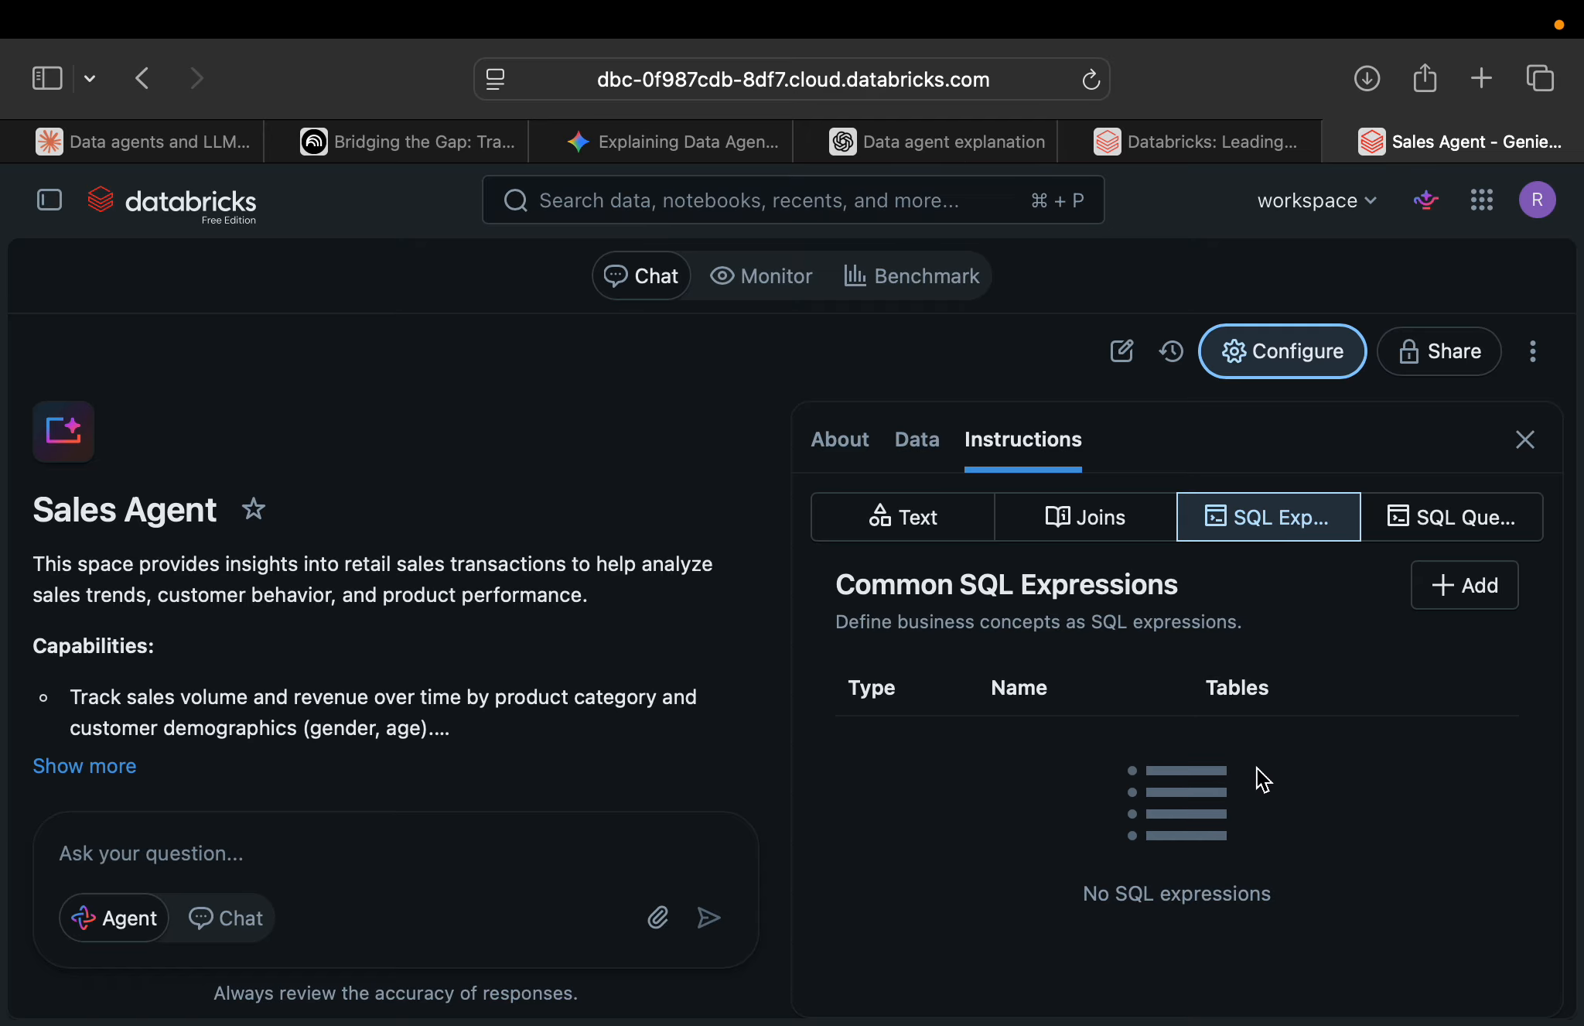
scroll(1262, 777, down, 1)
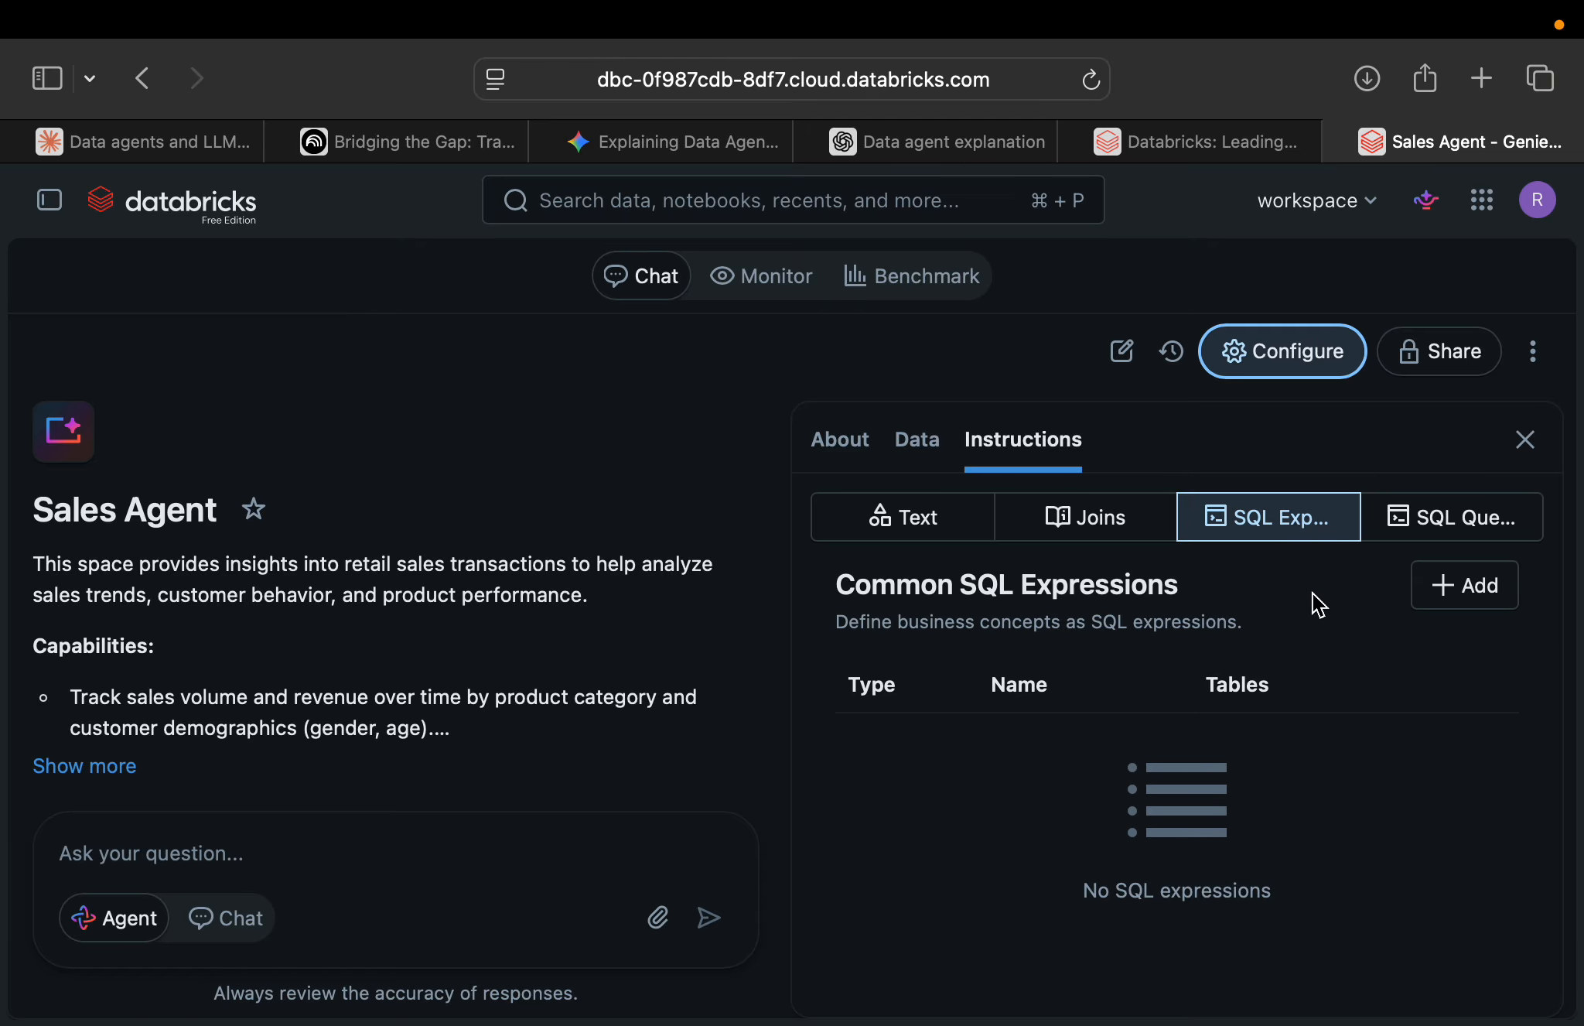
click(1466, 605)
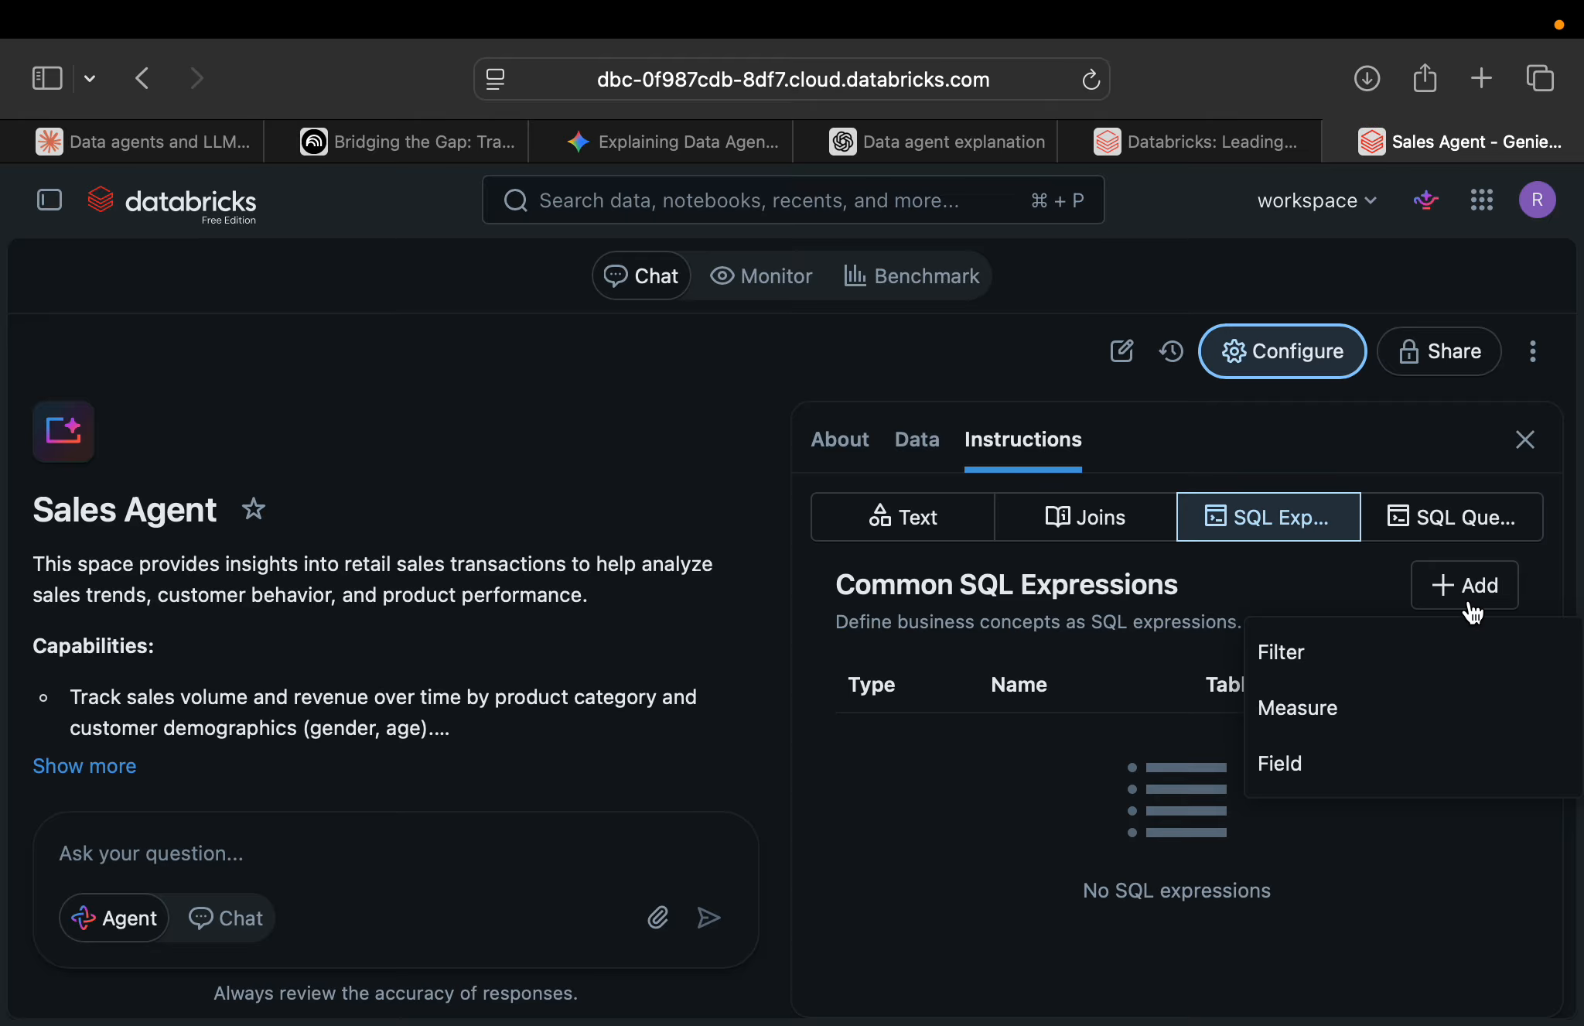
click(1330, 666)
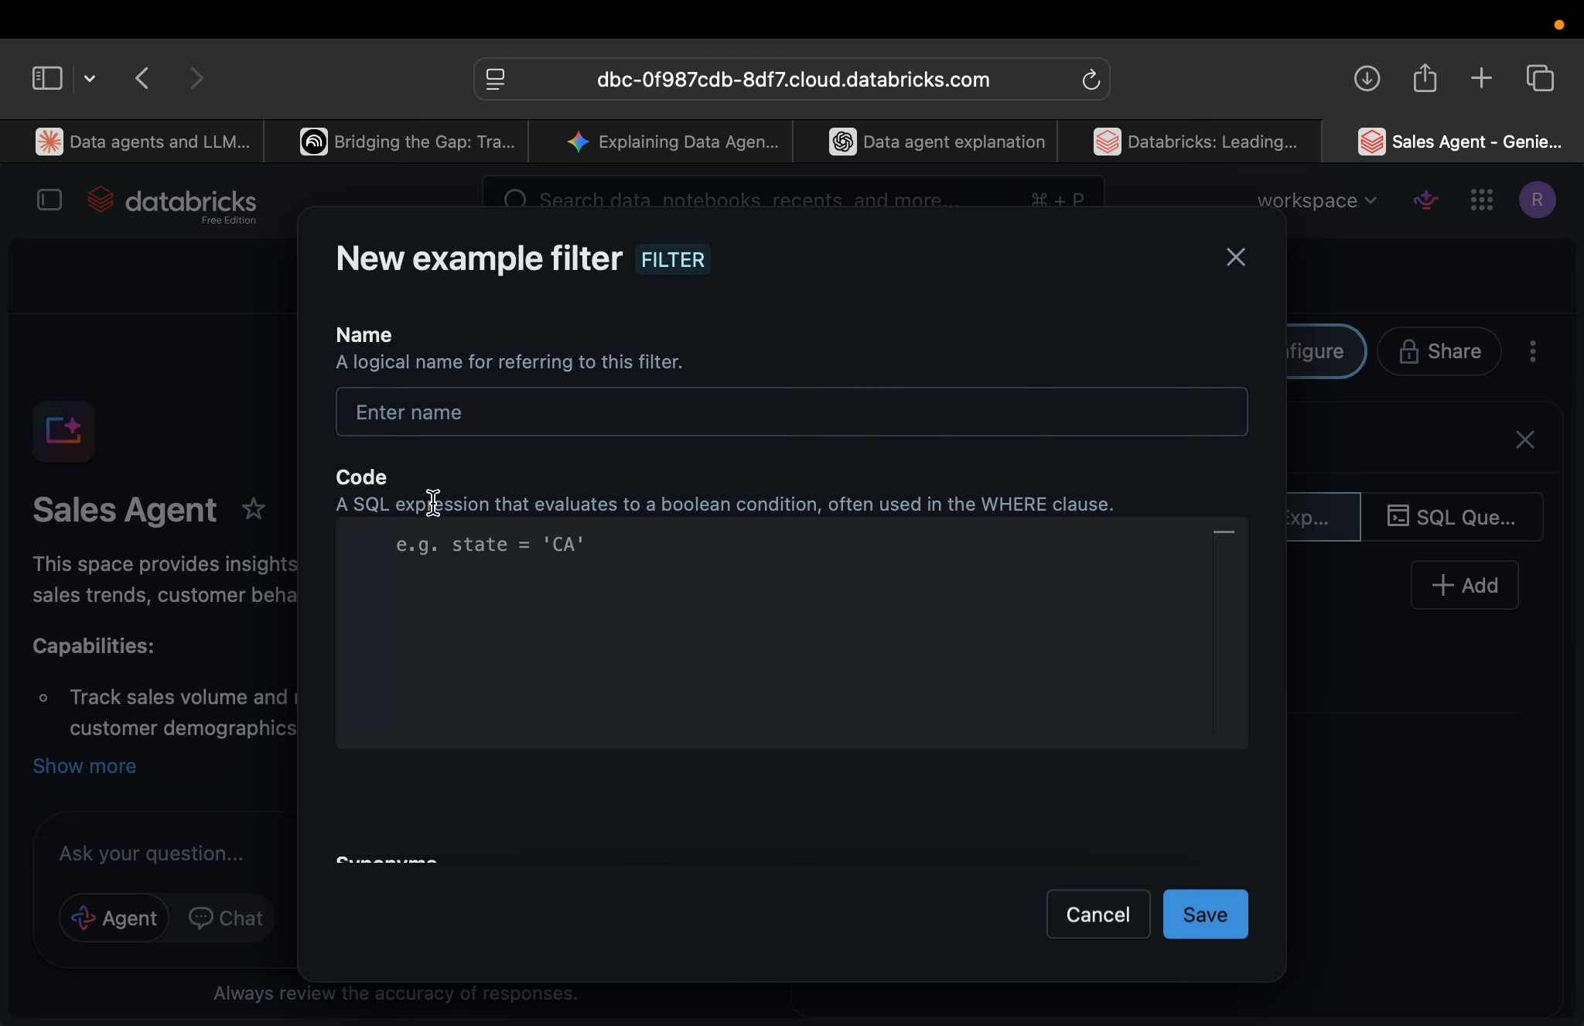
click(378, 393)
scroll(693, 775, down, 4)
scroll(693, 776, down, 1)
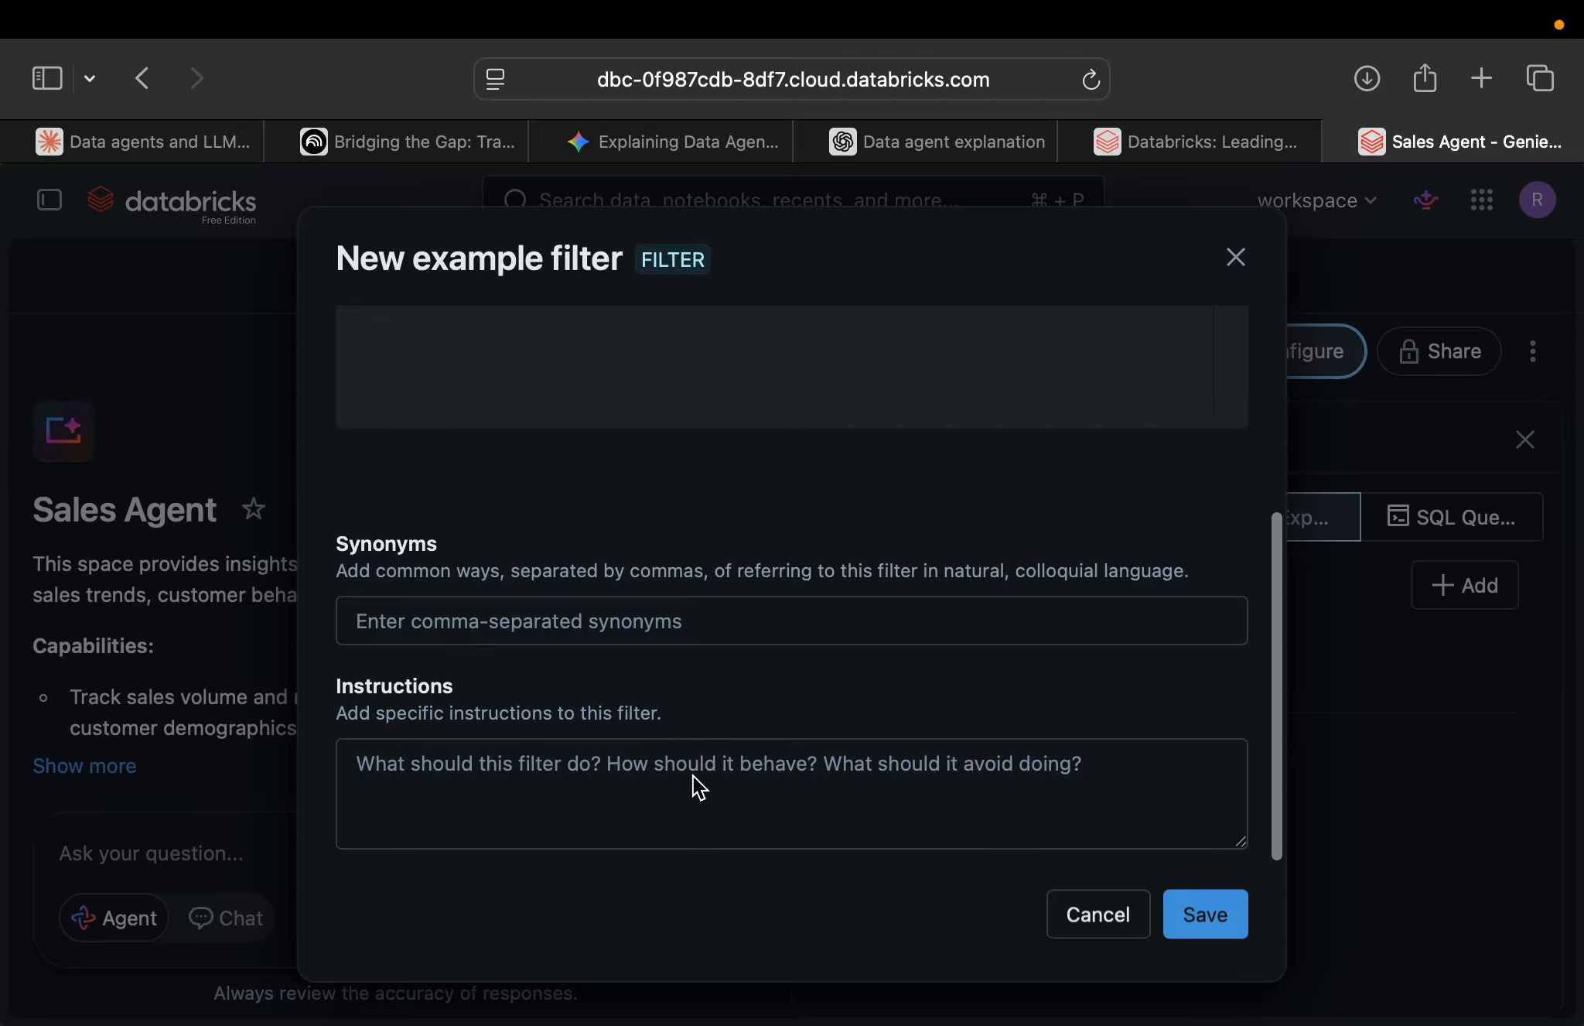
click(670, 765)
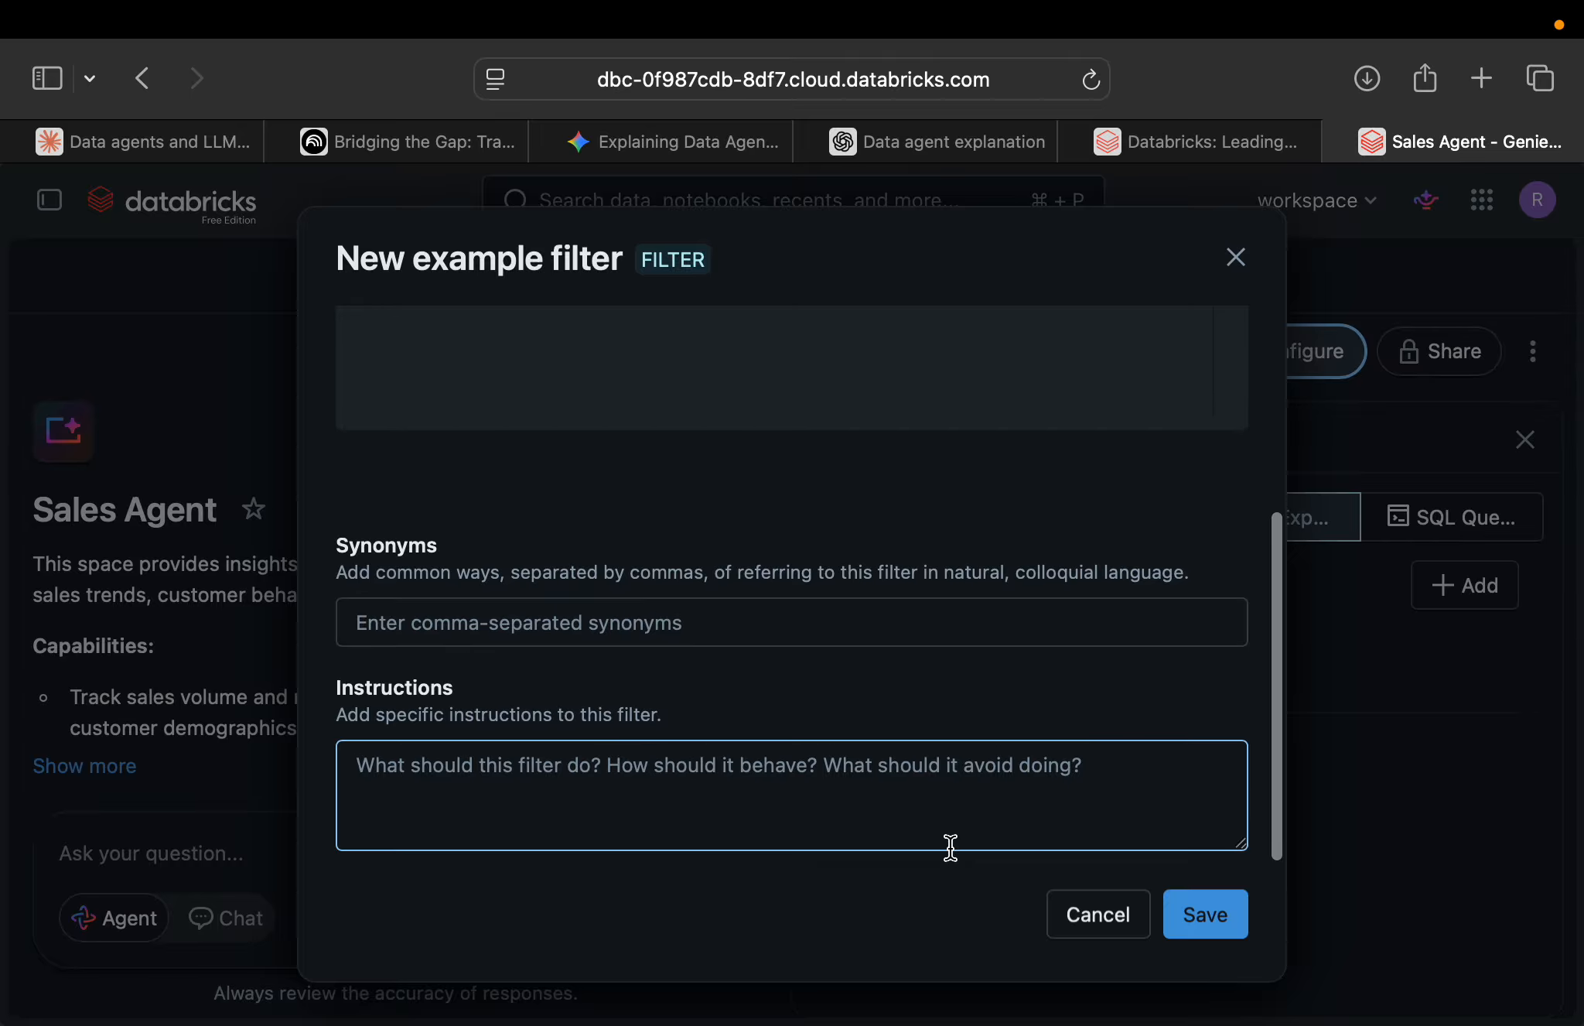
scroll(1130, 776, up, 5)
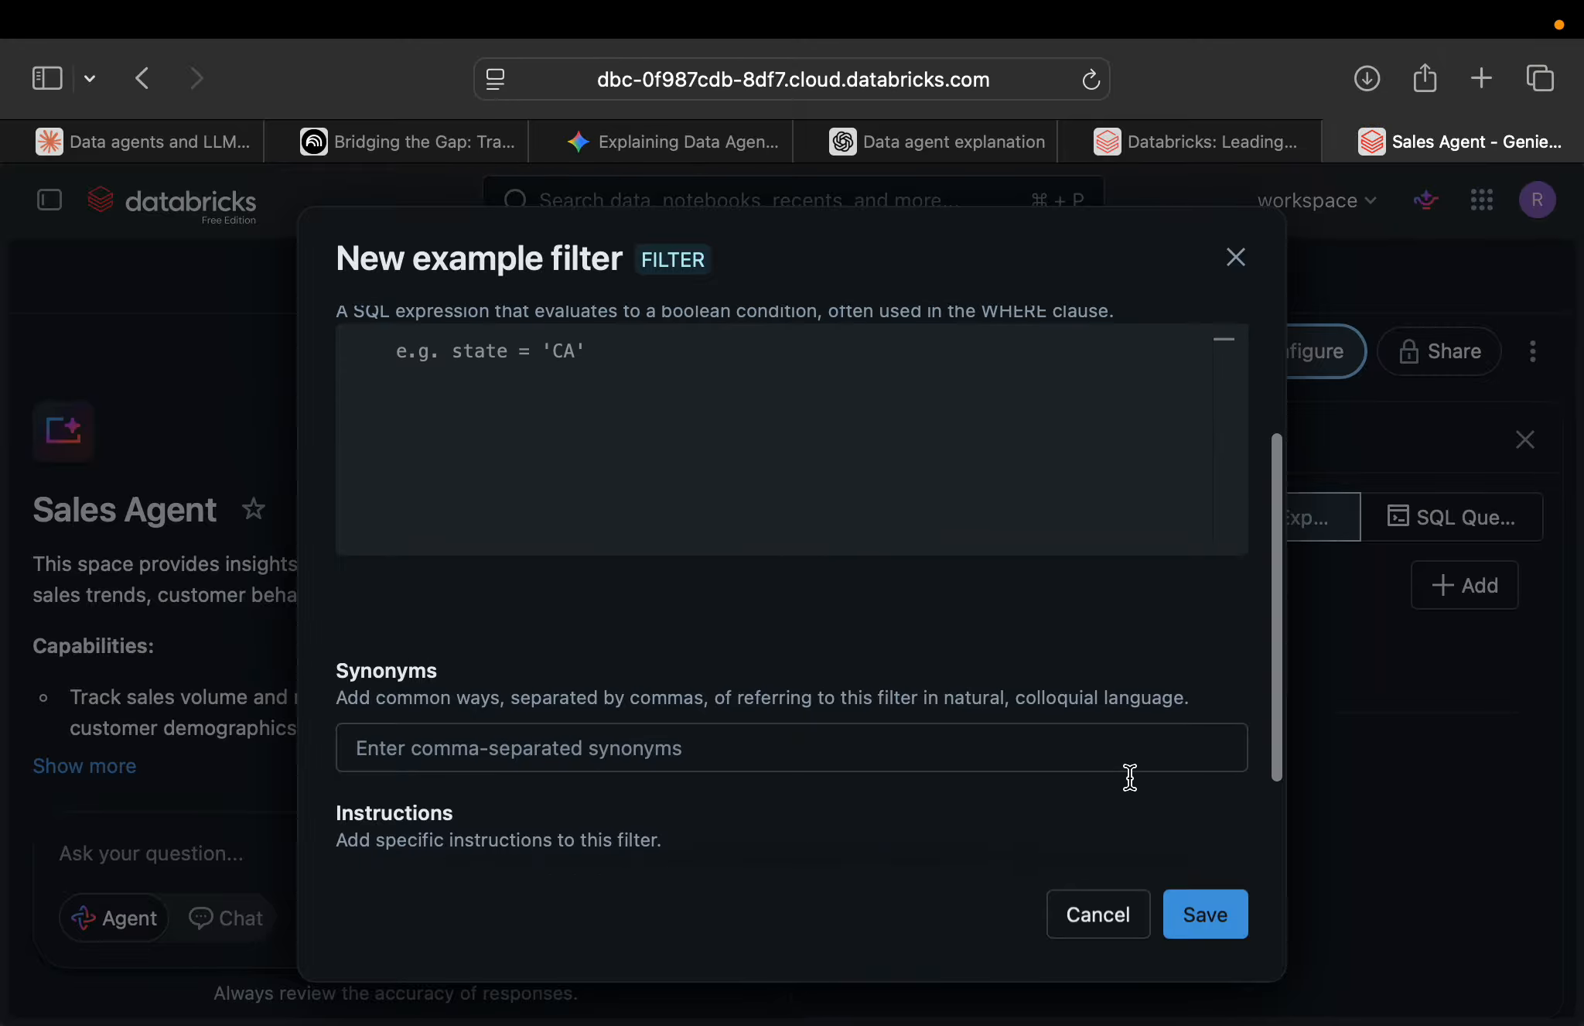
click(1203, 905)
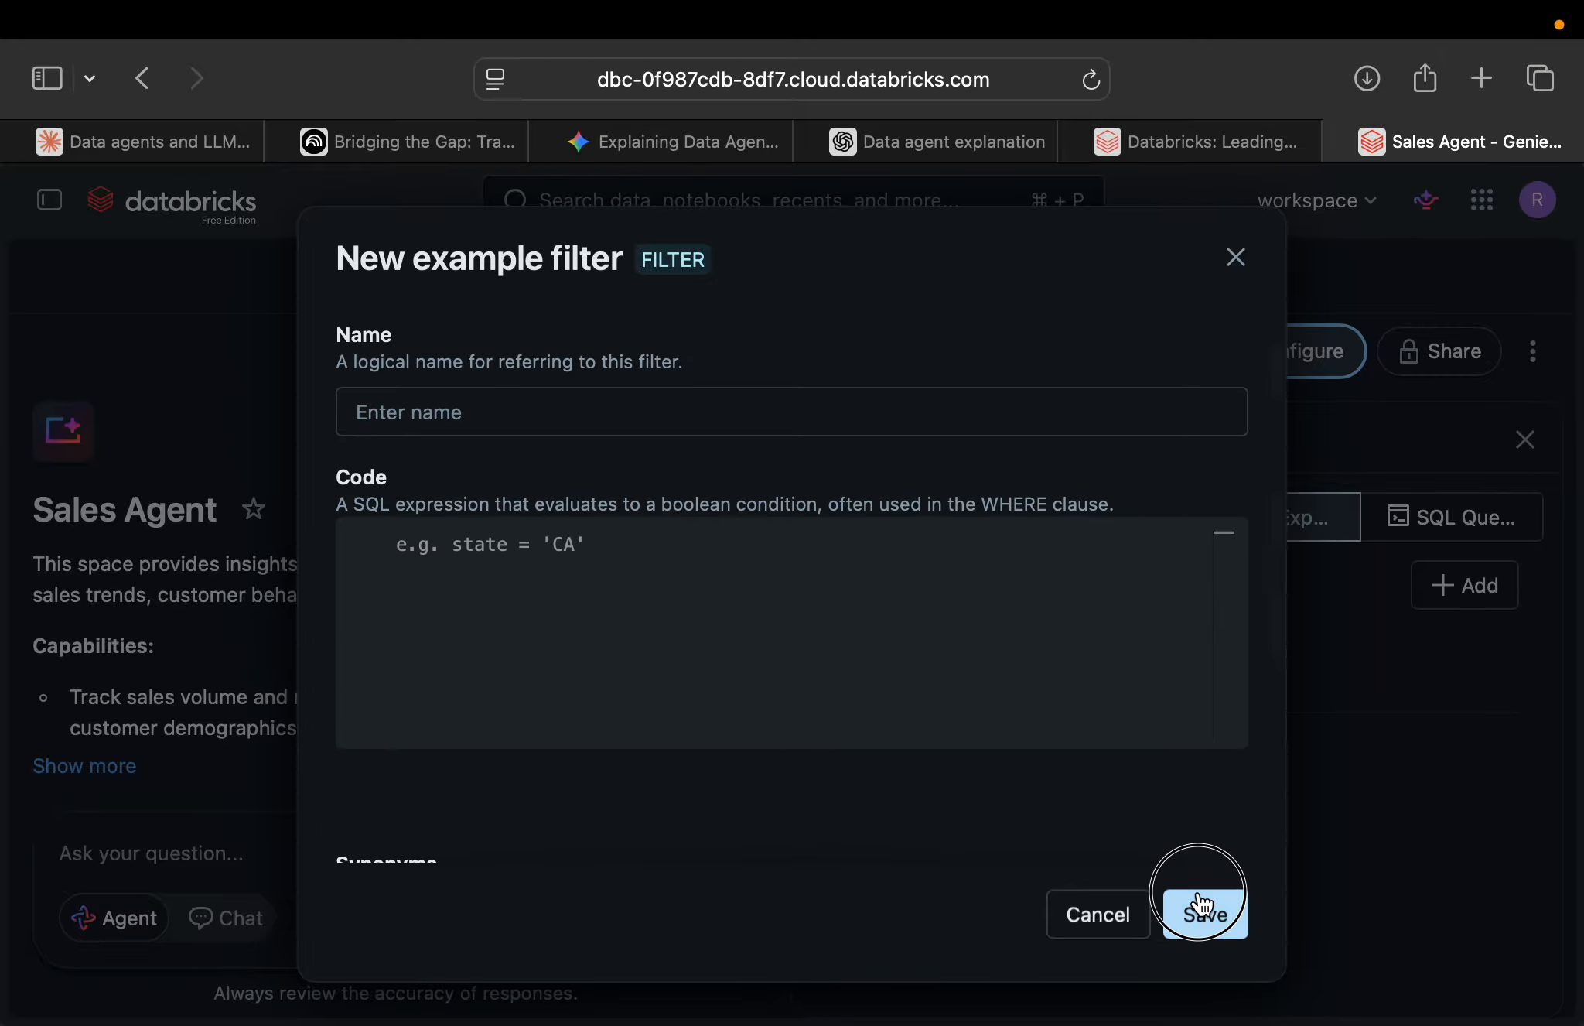
click(1132, 916)
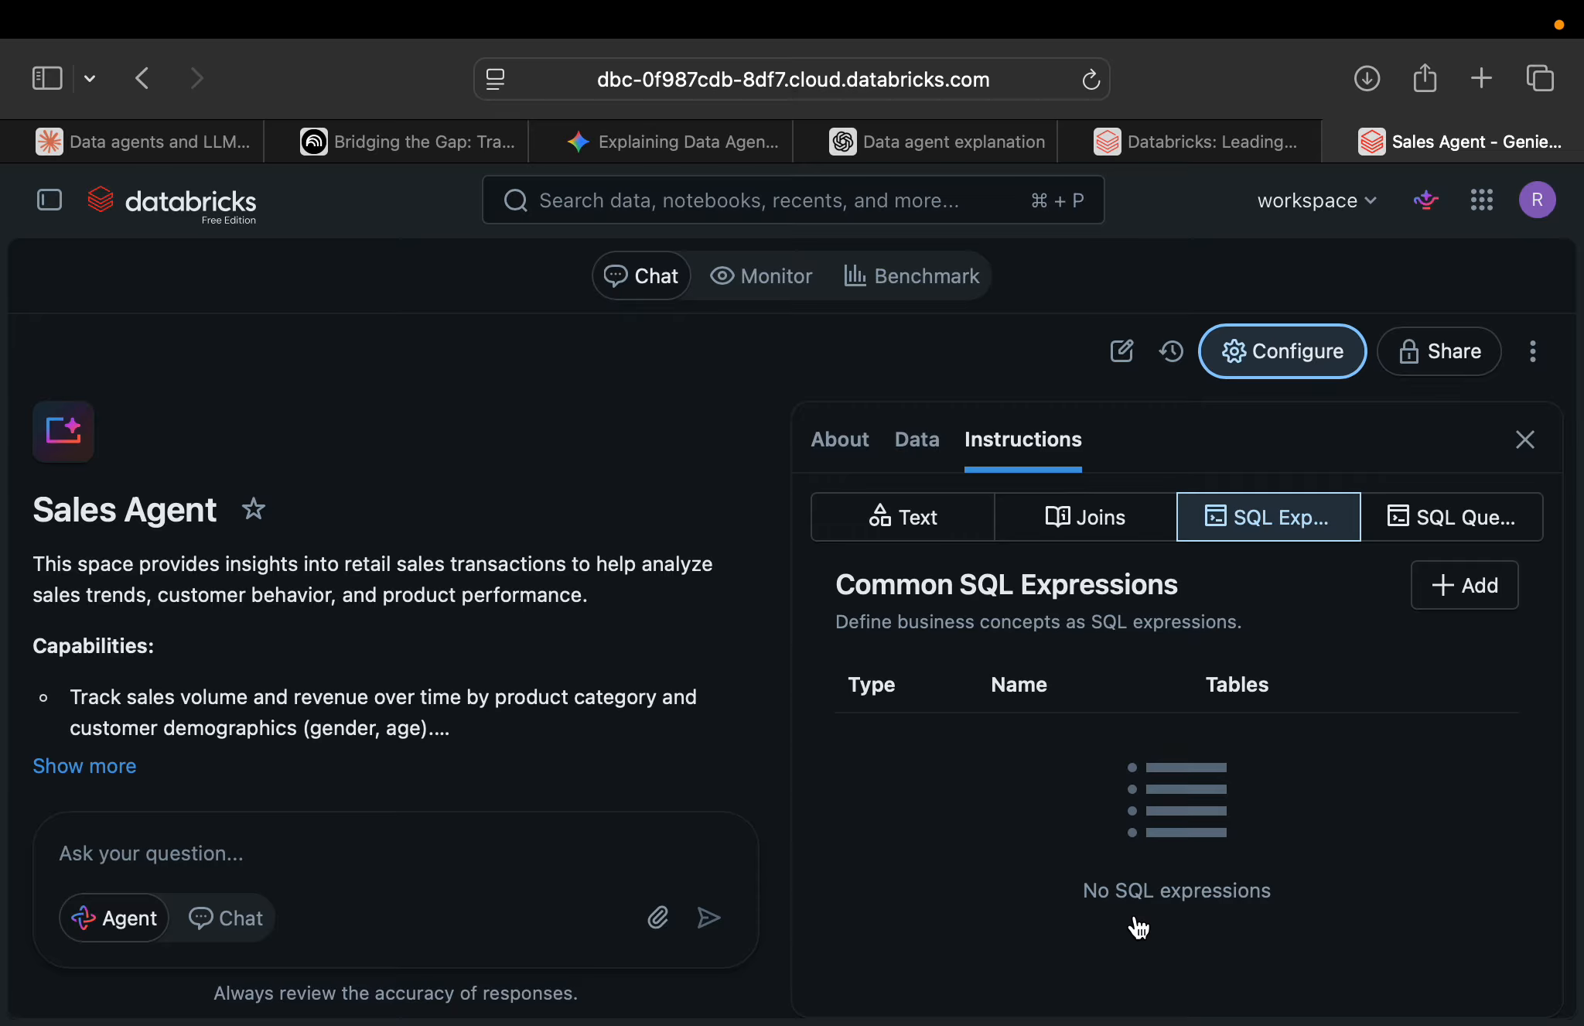
Examine the blank form for a new example SQL query and close the space's configuration.
click(1469, 529)
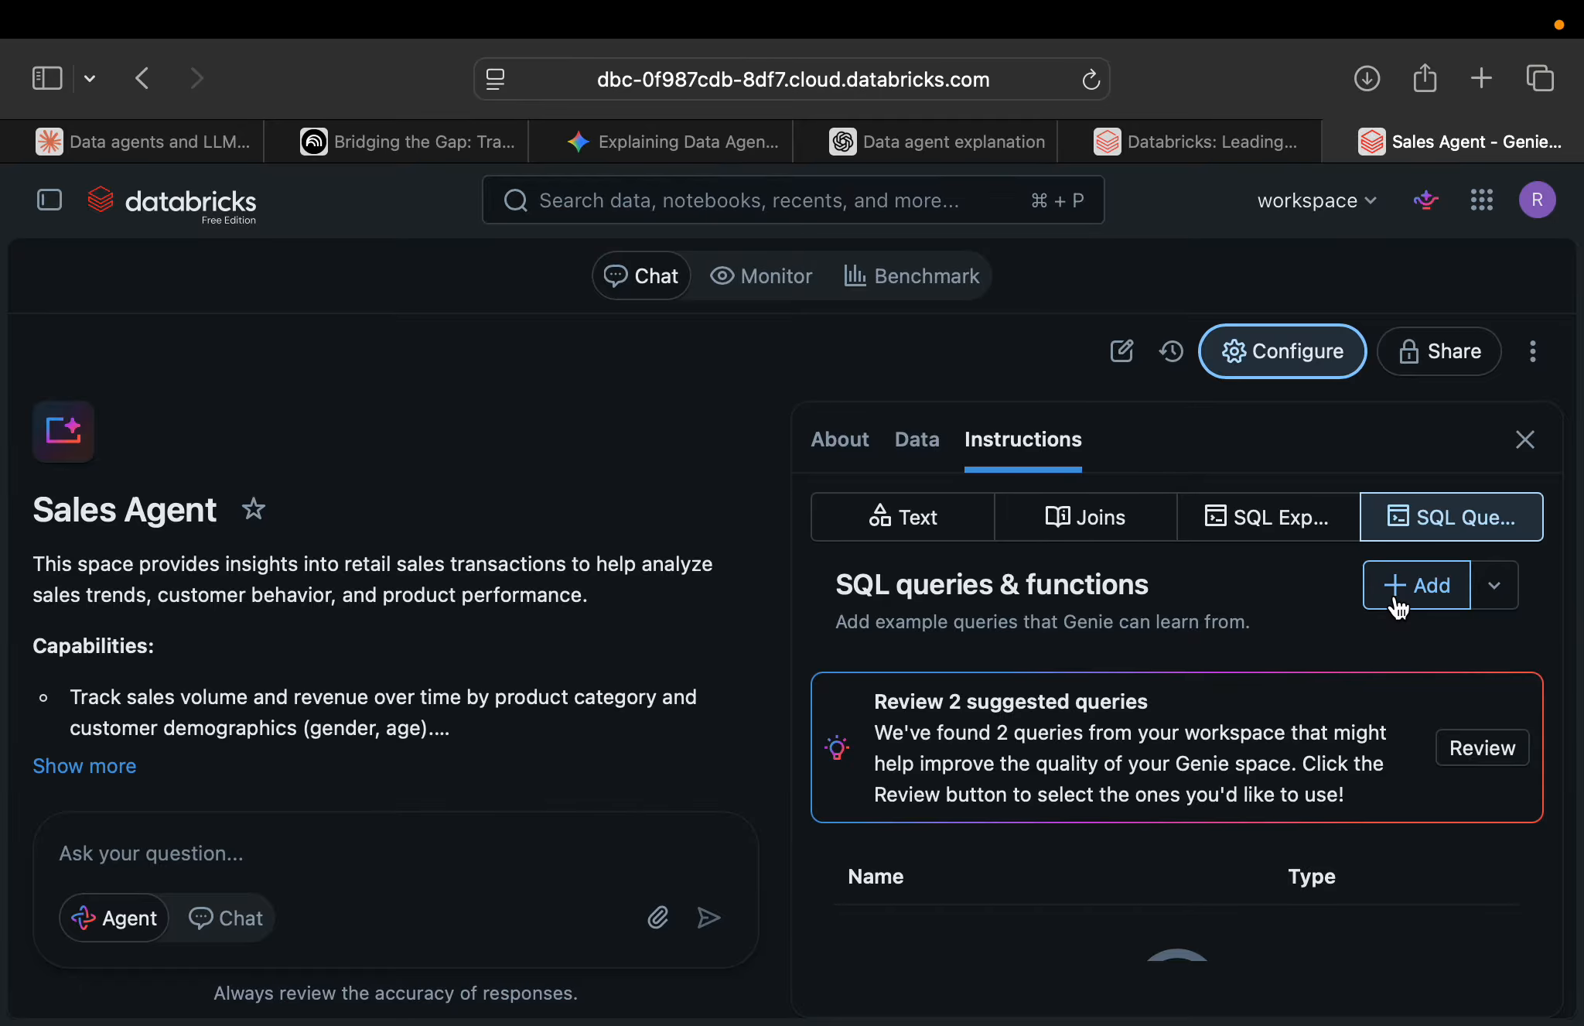
click(1398, 607)
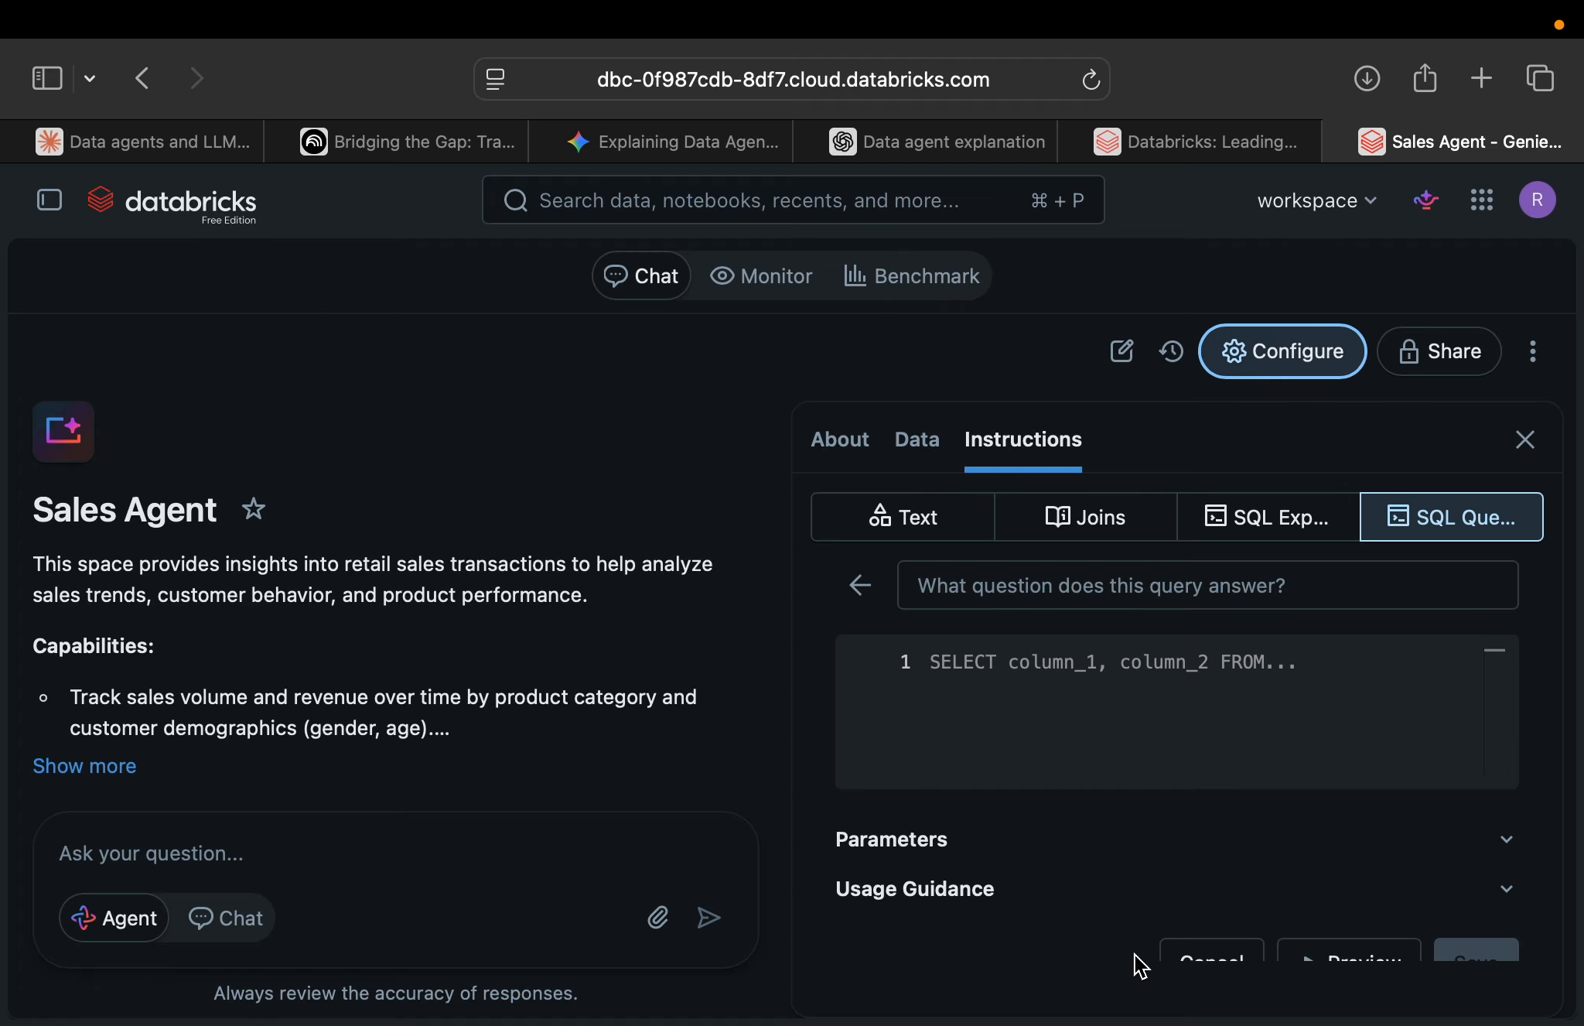
scroll(1061, 867, down, 2)
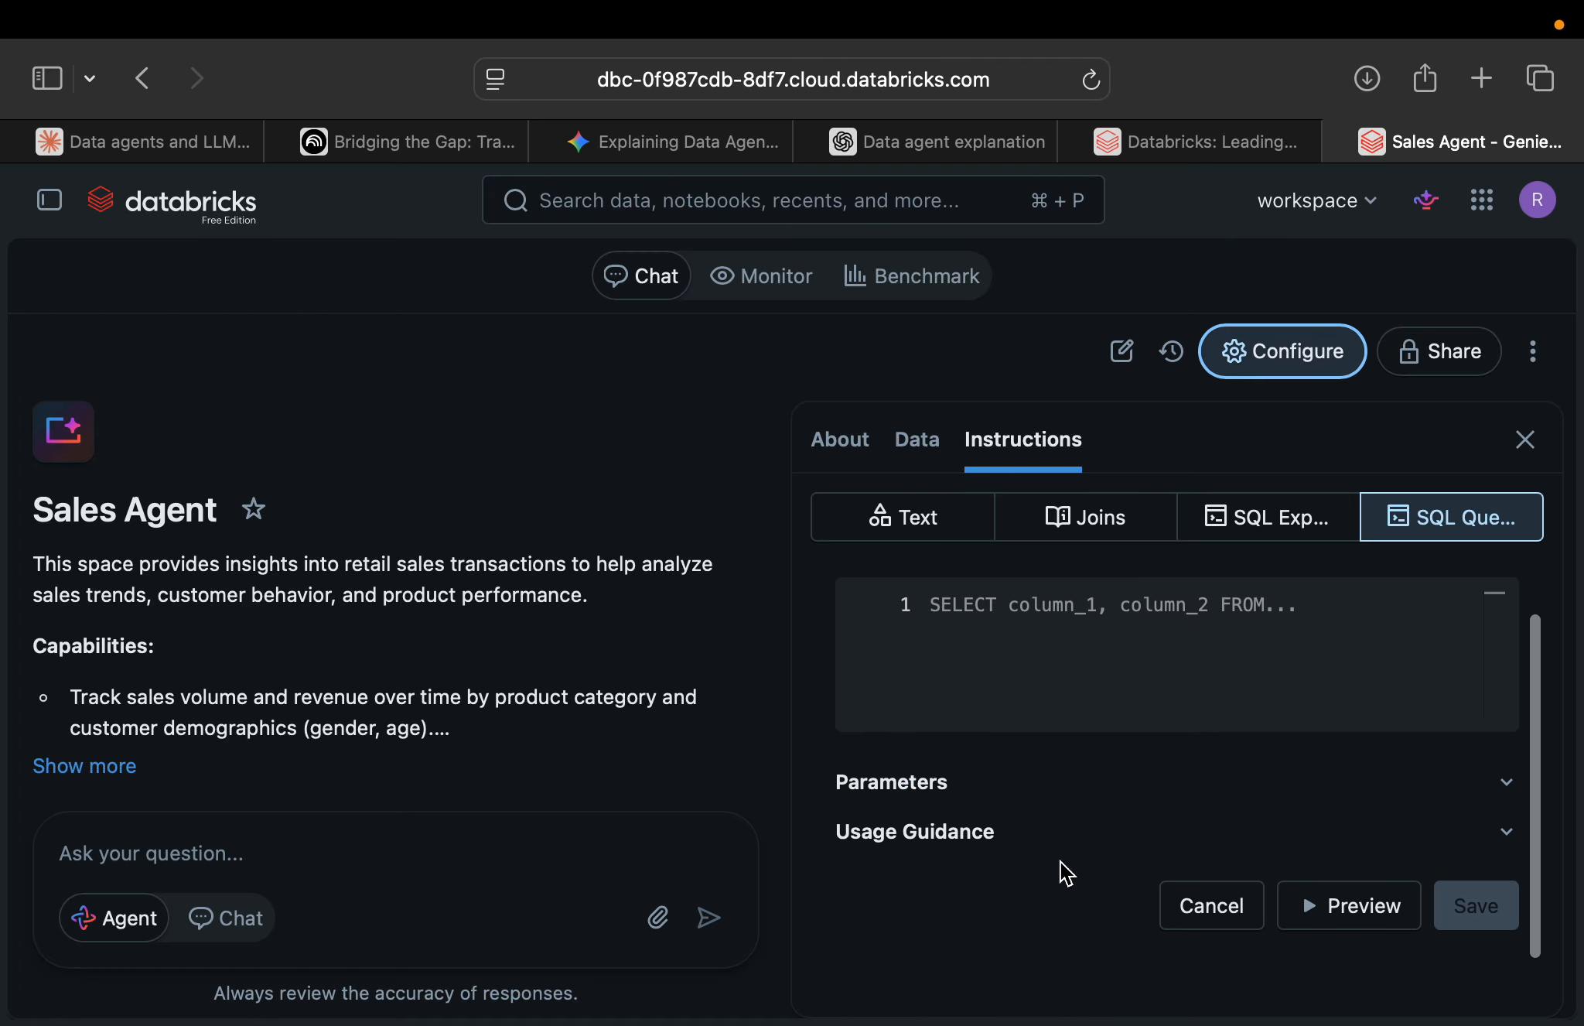
scroll(1061, 862, up, 2)
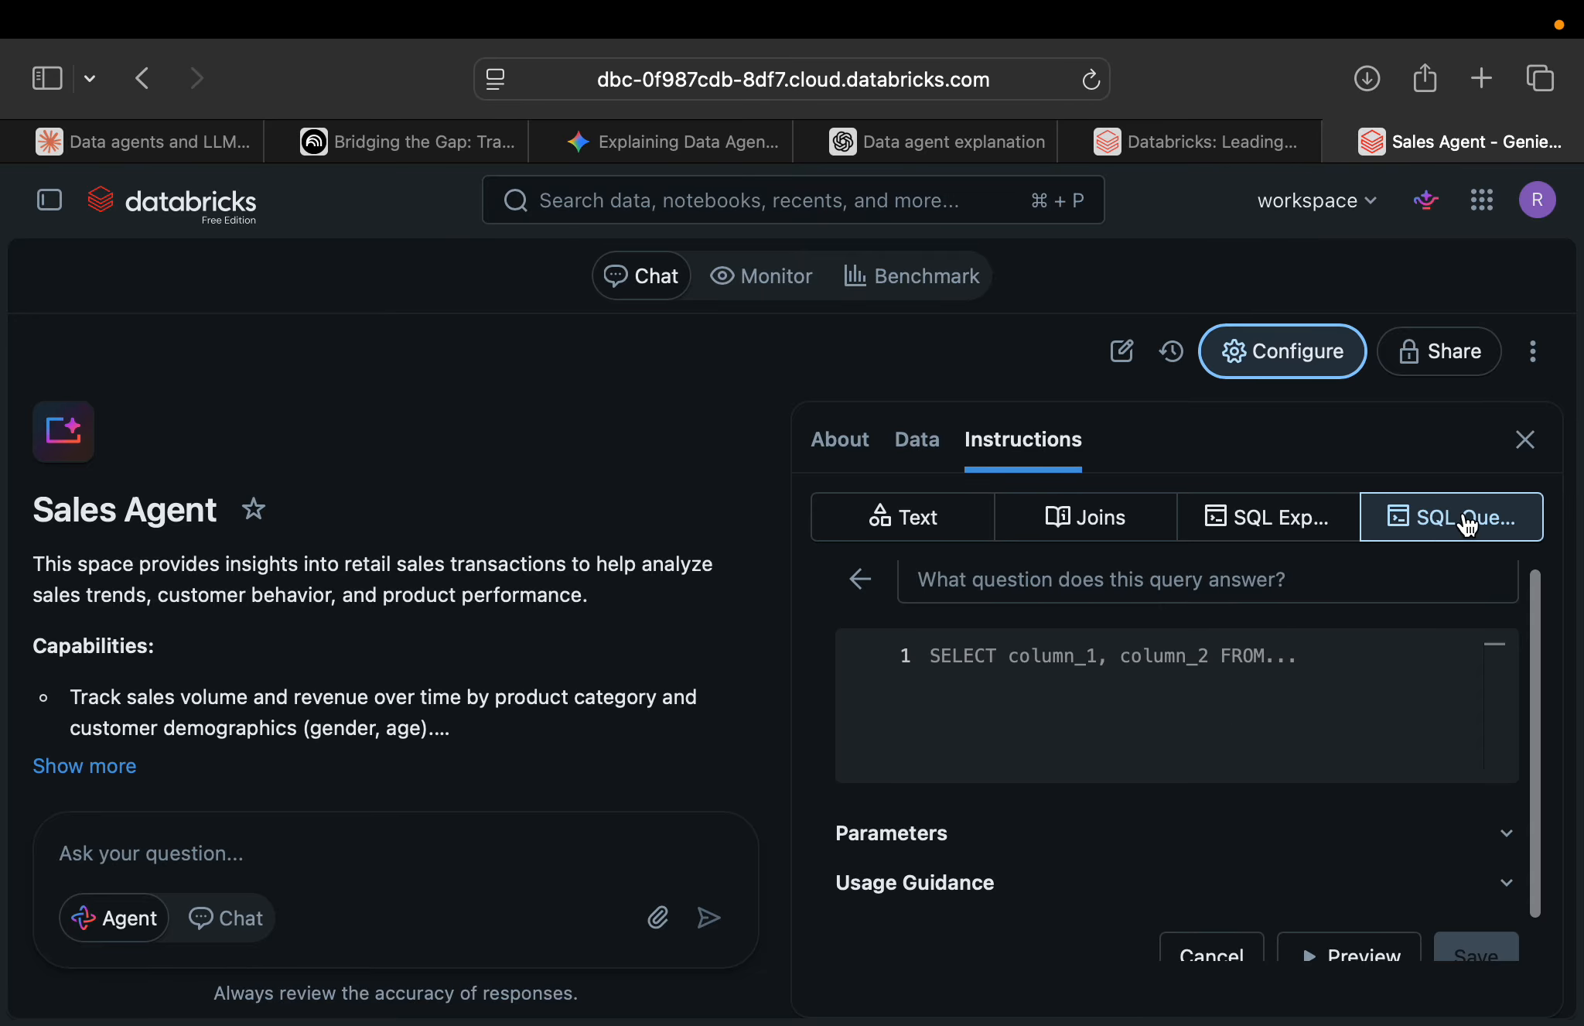
click(1524, 440)
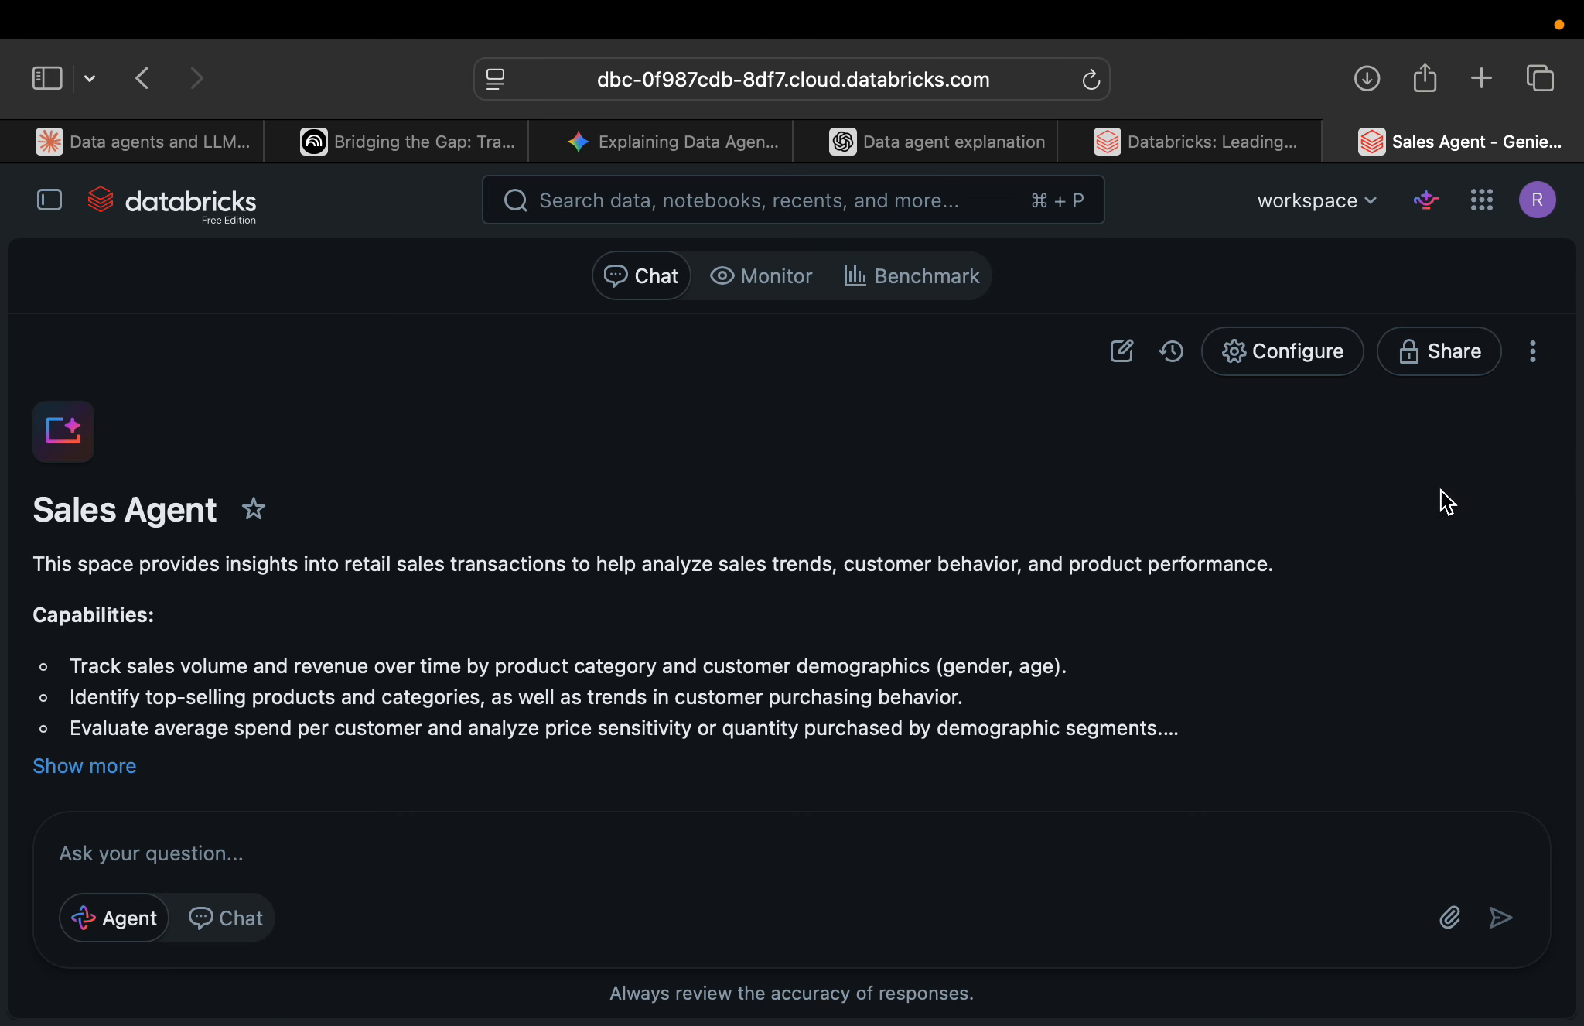
Review the space's full description, then try to clear all of its text and save it empty.
click(110, 764)
scroll(427, 651, down, 3)
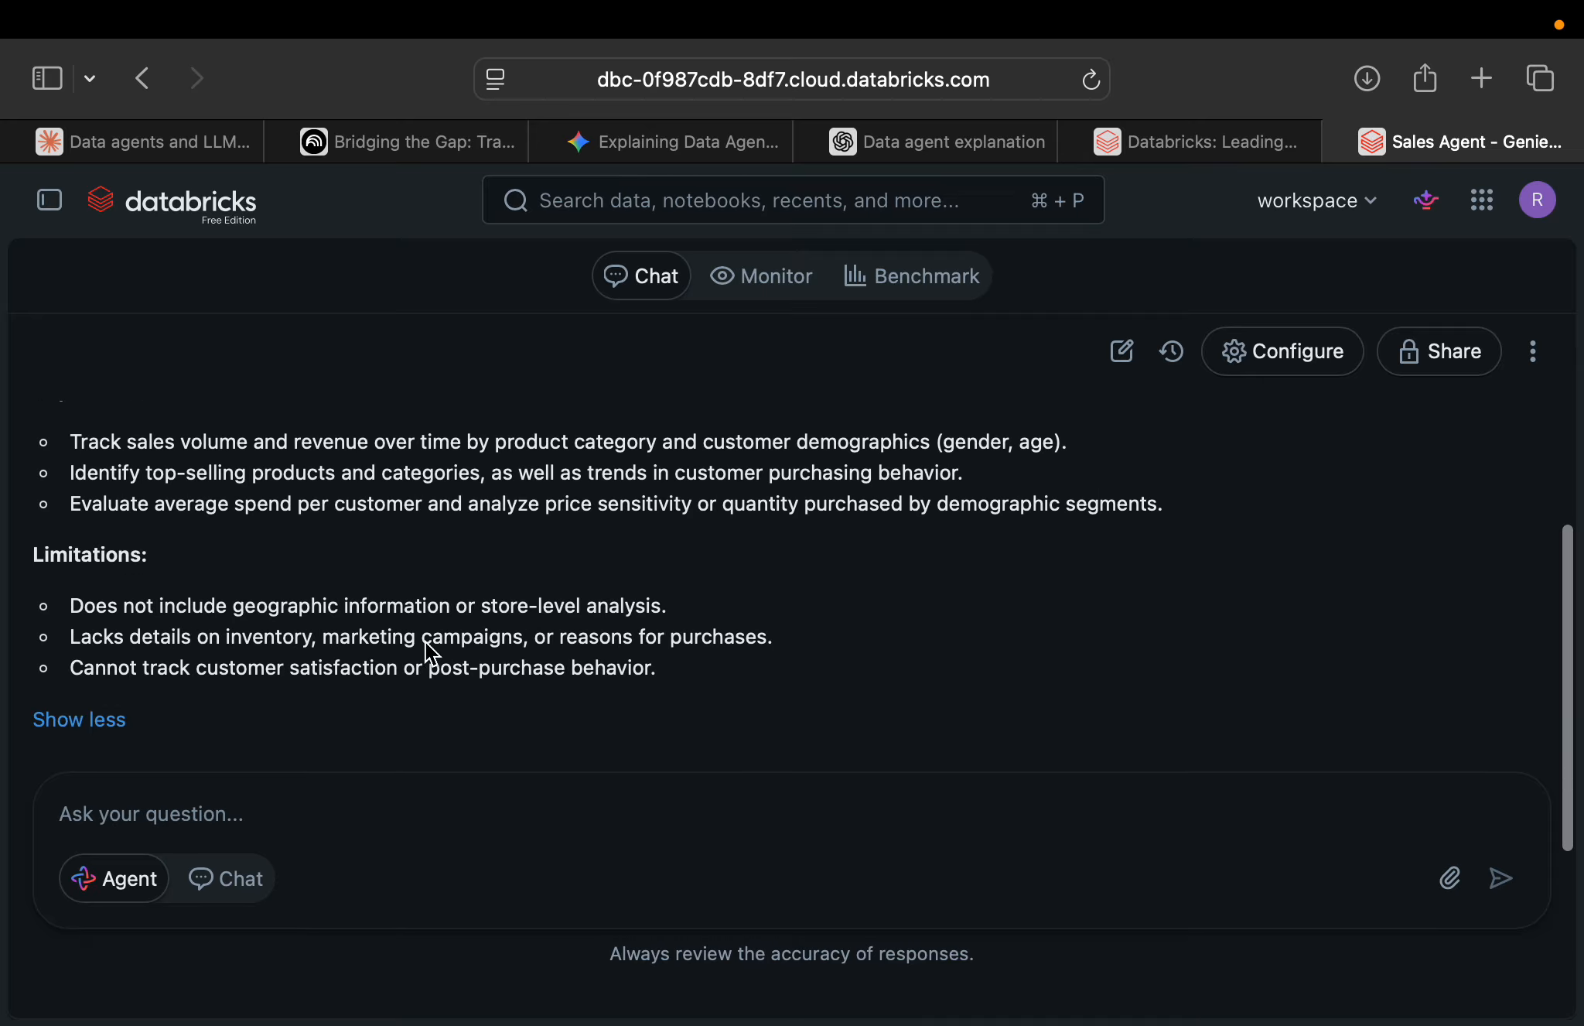
scroll(426, 642, up, 3)
click(1280, 366)
scroll(1230, 731, down, 5)
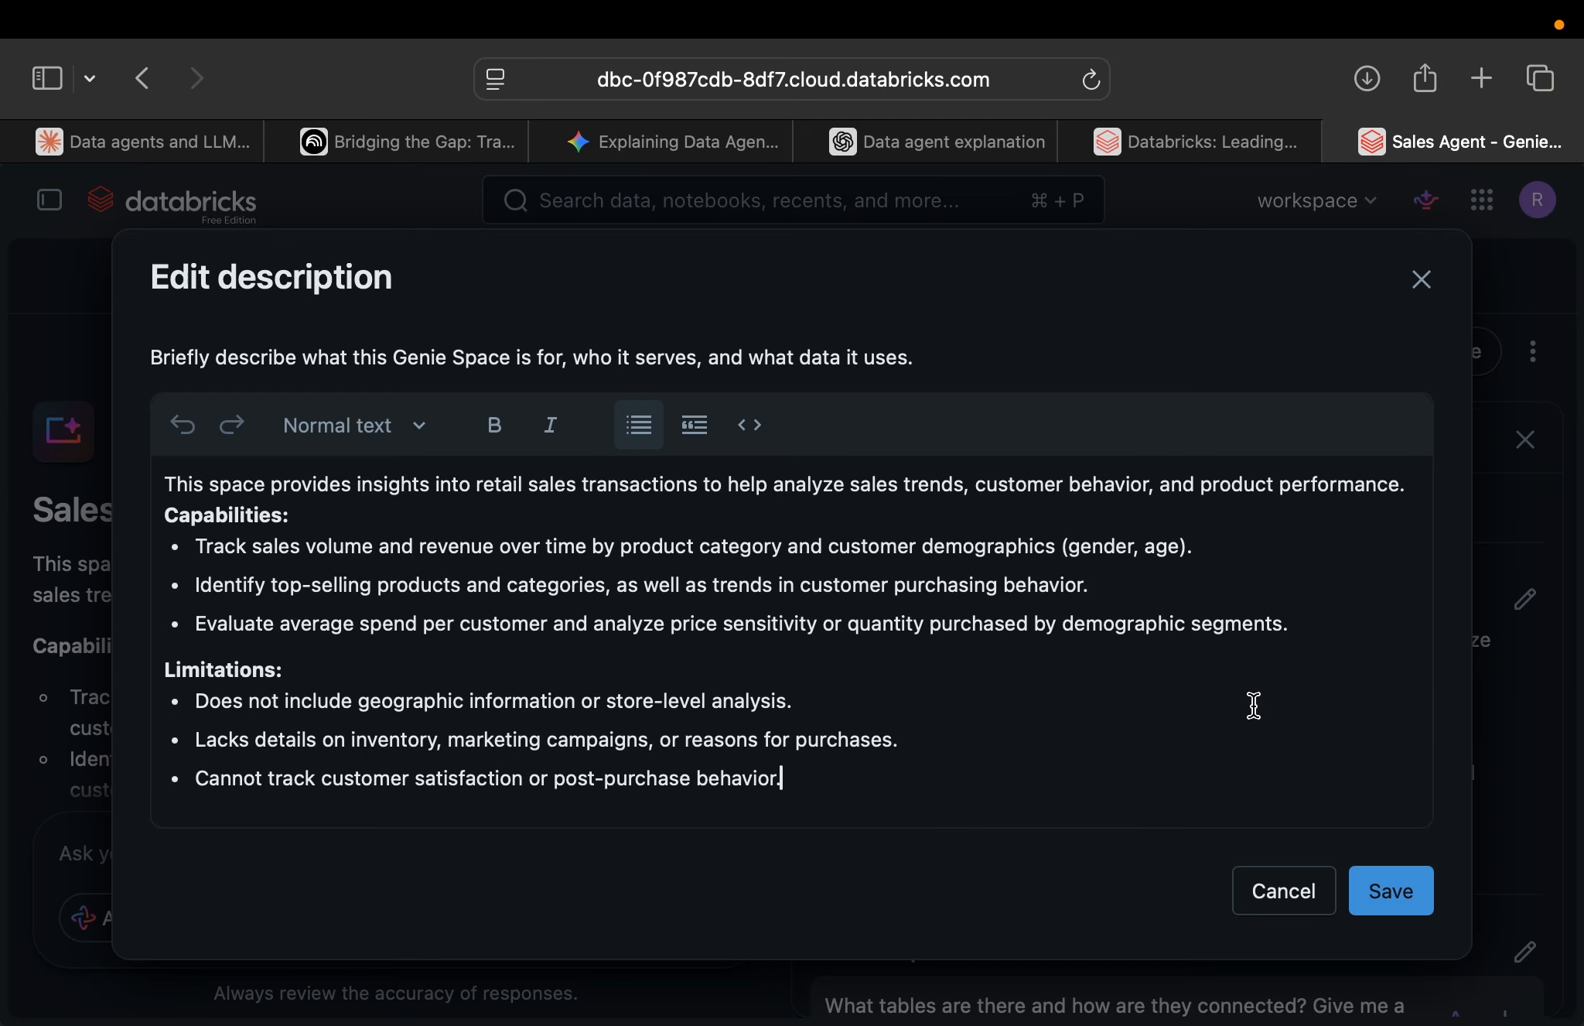
click(1525, 600)
drag(813, 786, 159, 476)
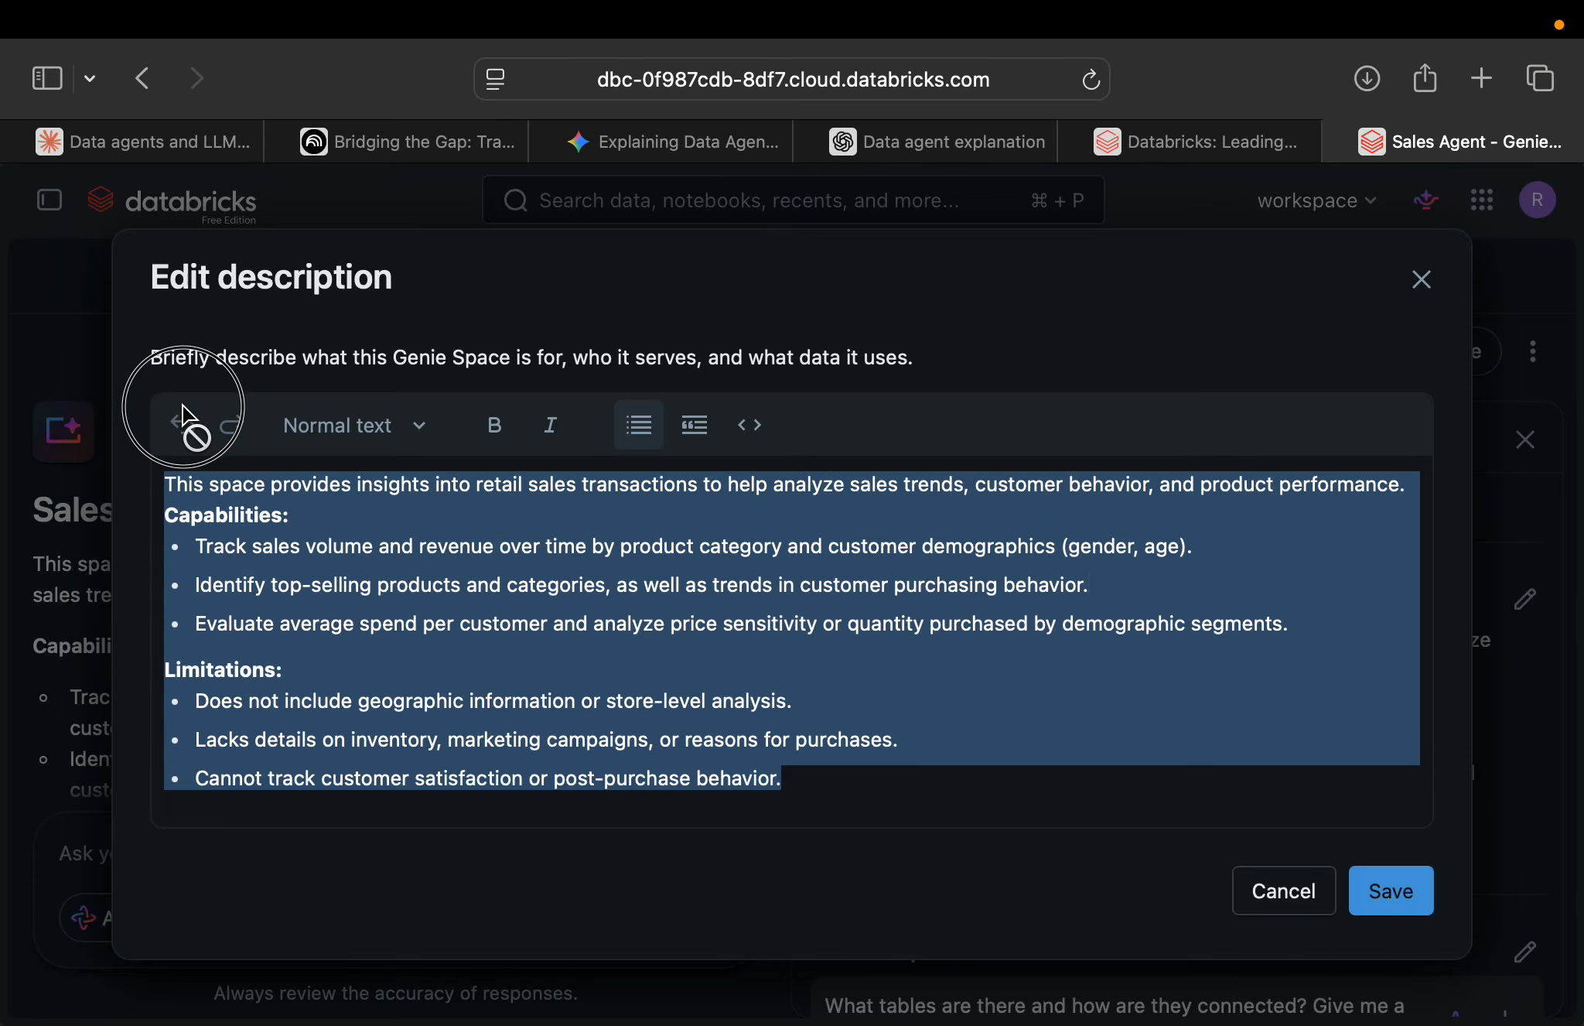
key(BackSpace)
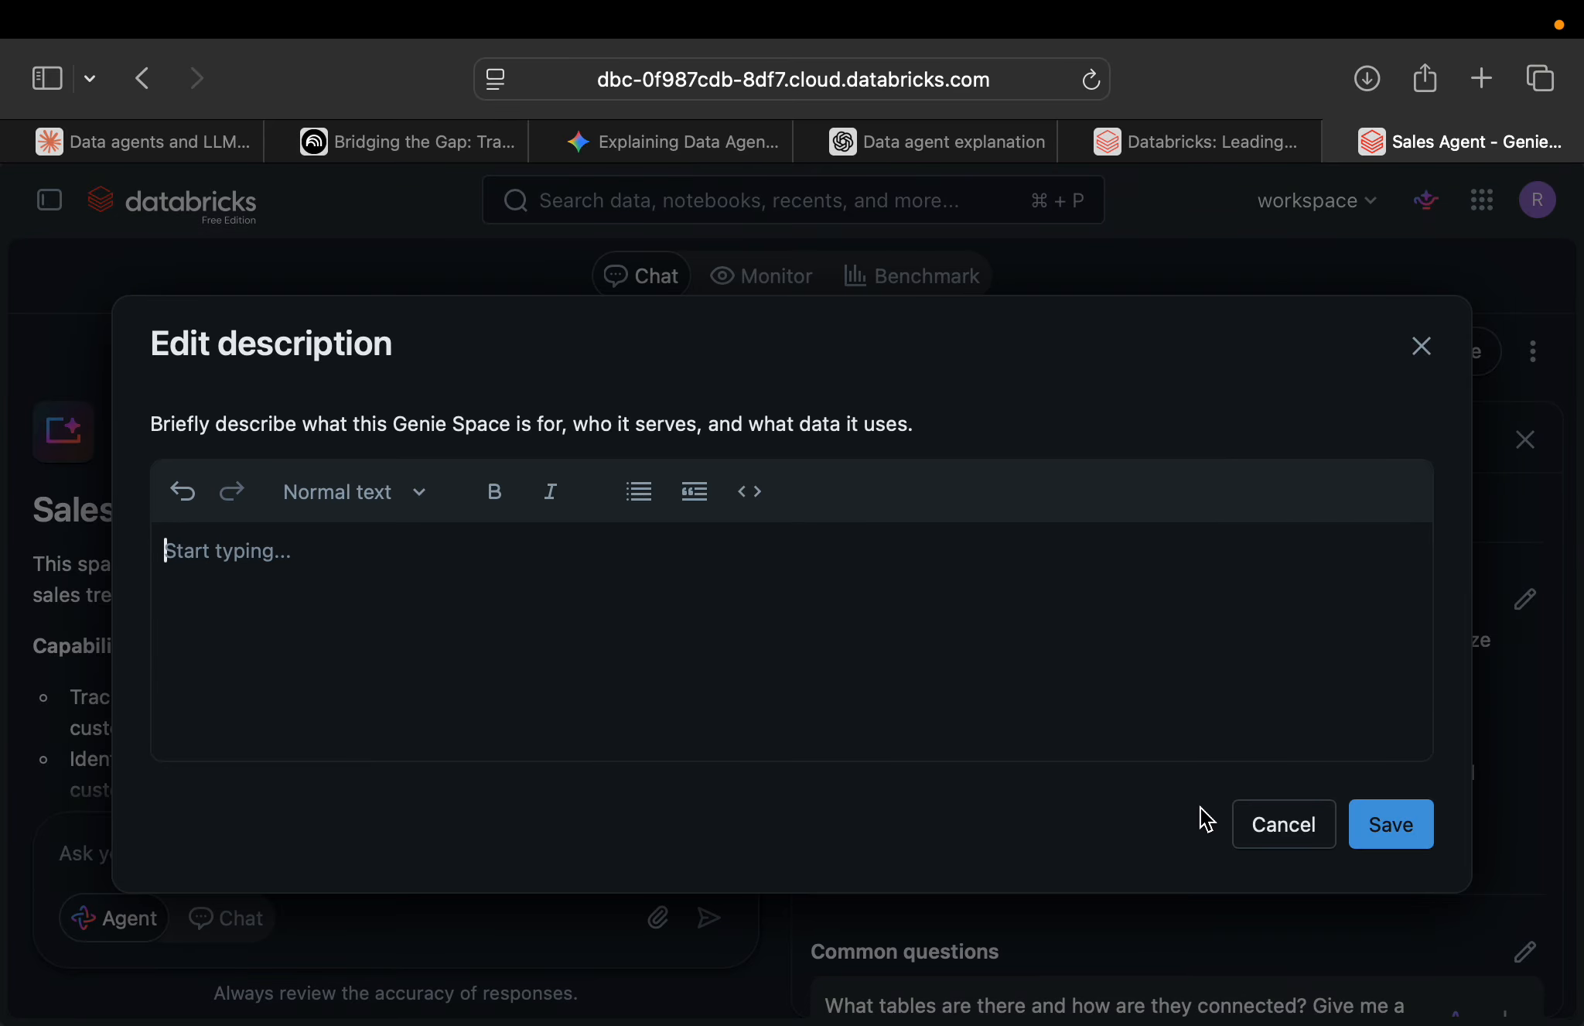
click(1379, 826)
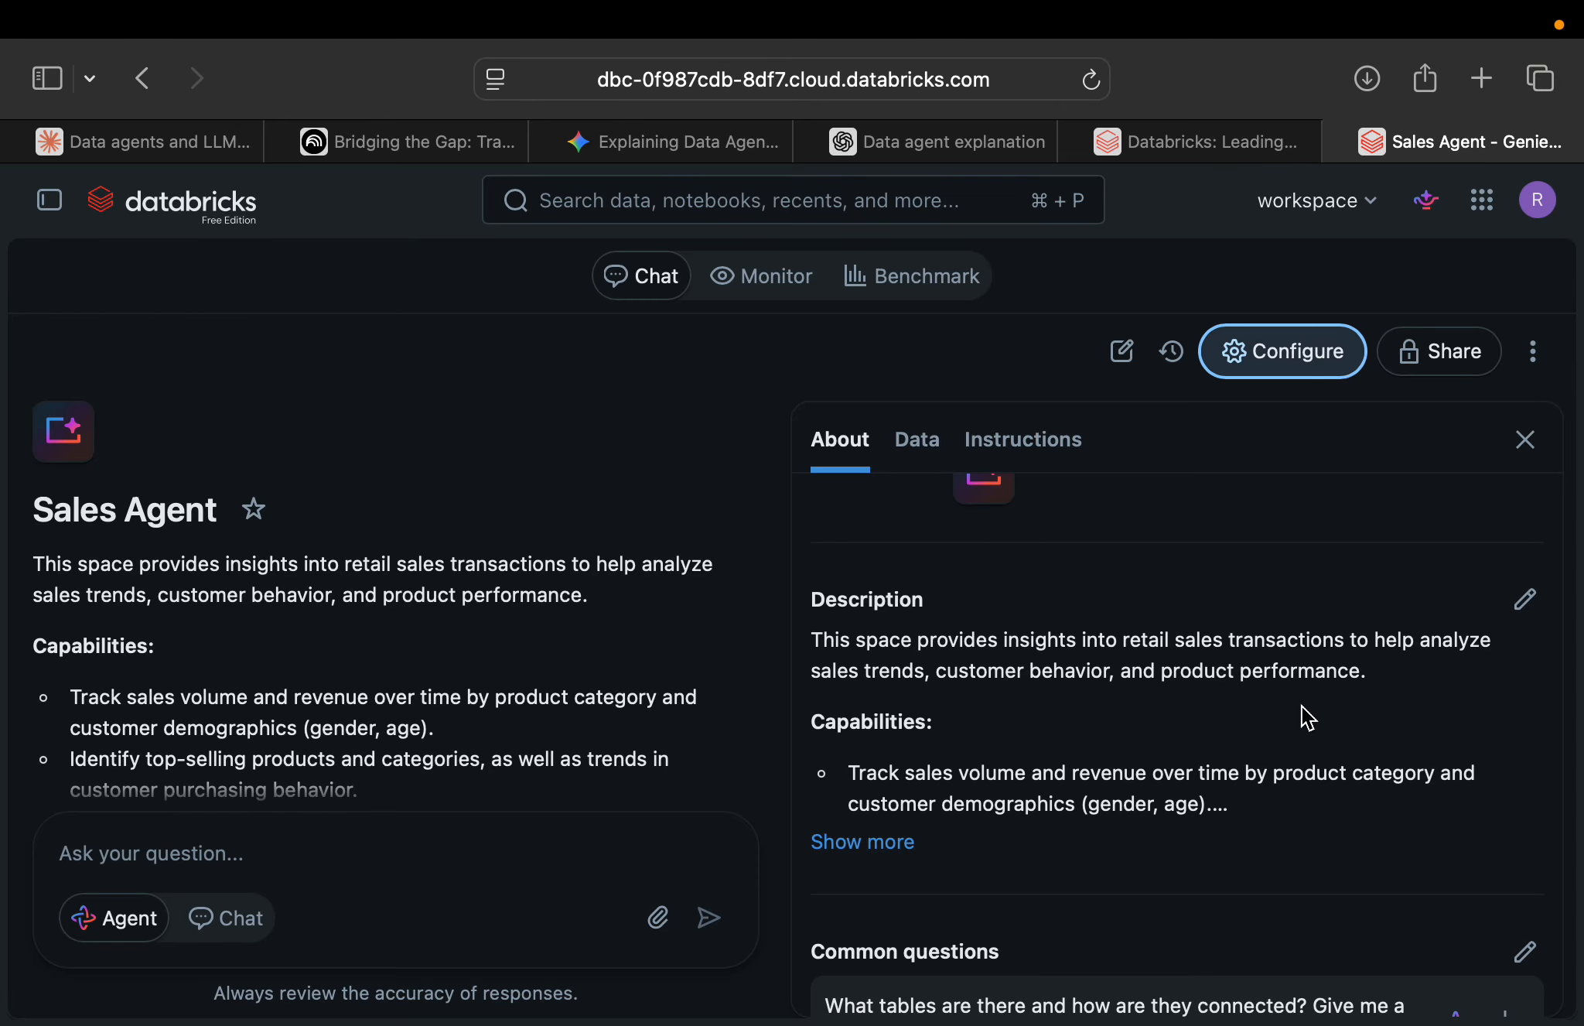
Replace the space's entire description with "Sales Buddy", save it and close the configuration.
scroll(1305, 717, down, 5)
scroll(1306, 717, up, 3)
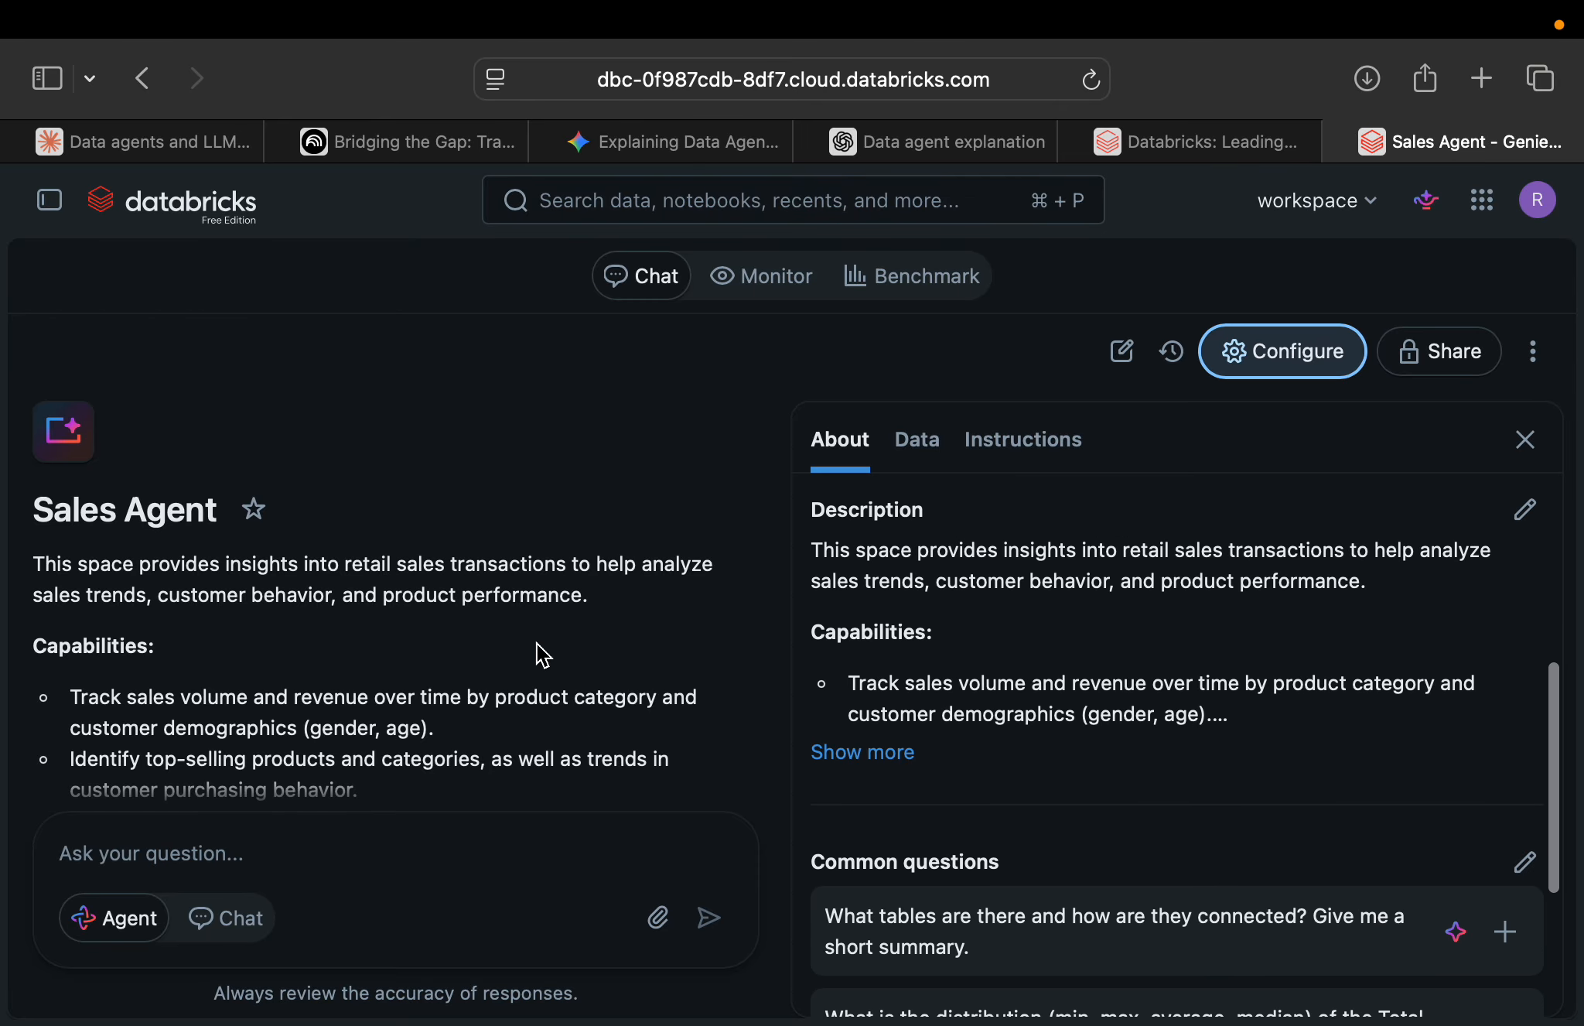
scroll(954, 694, down, 3)
scroll(953, 694, up, 3)
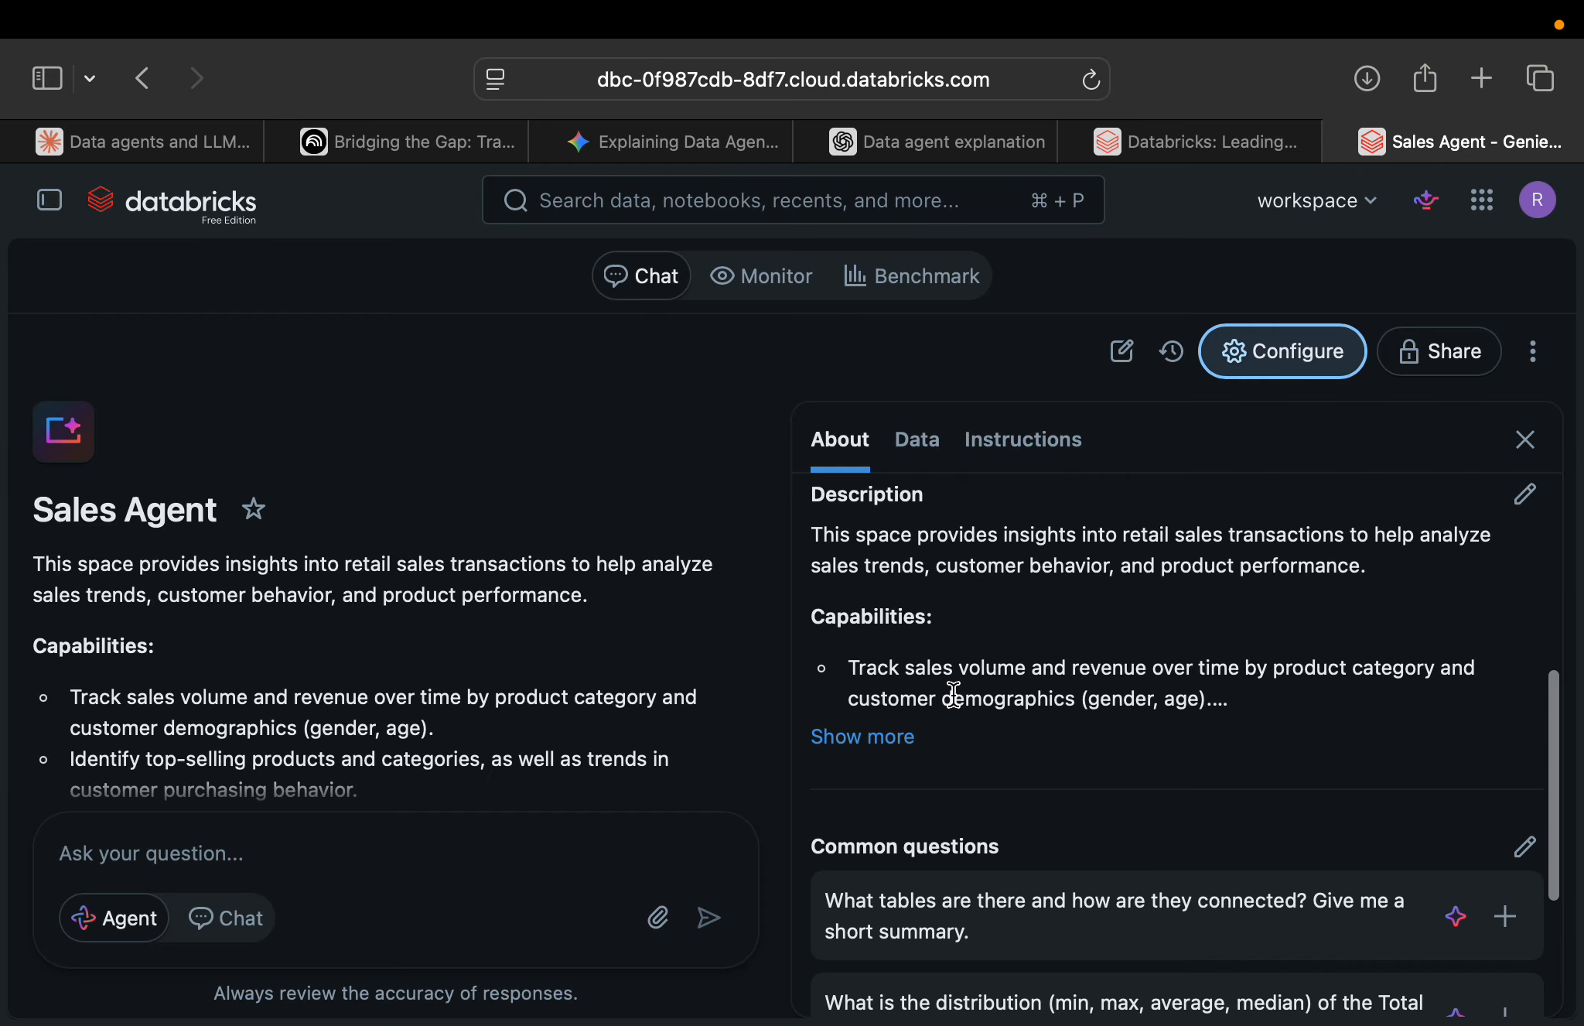
click(1525, 495)
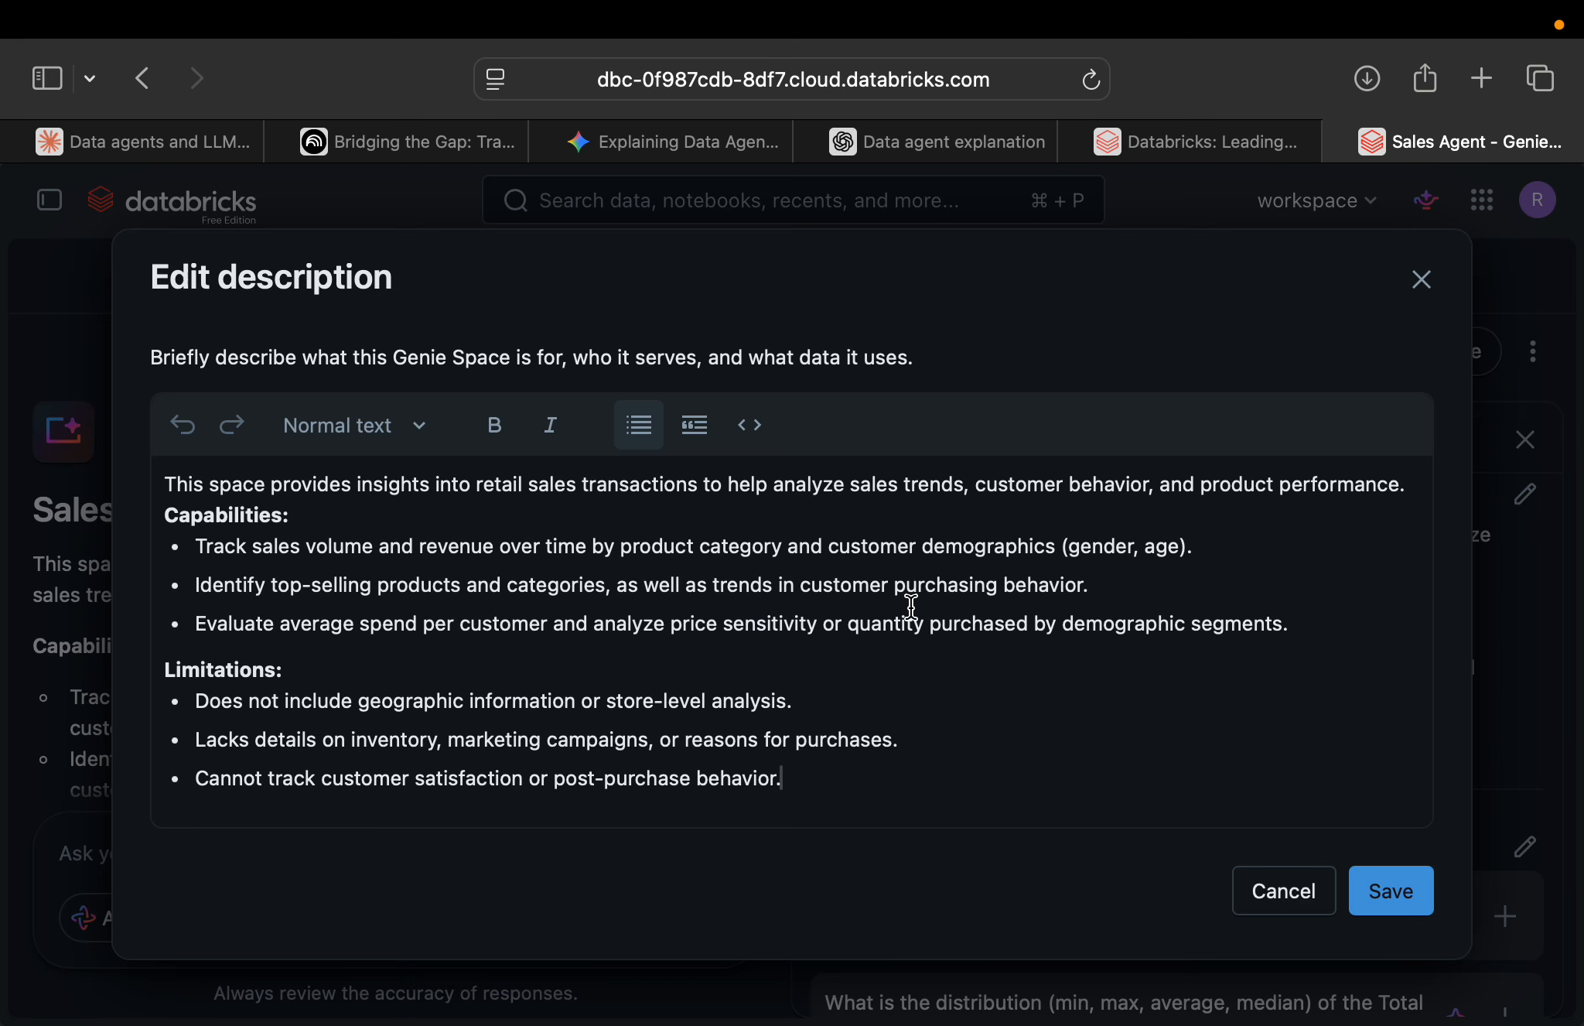
drag(817, 788, 157, 487)
text(Sales Buddy)
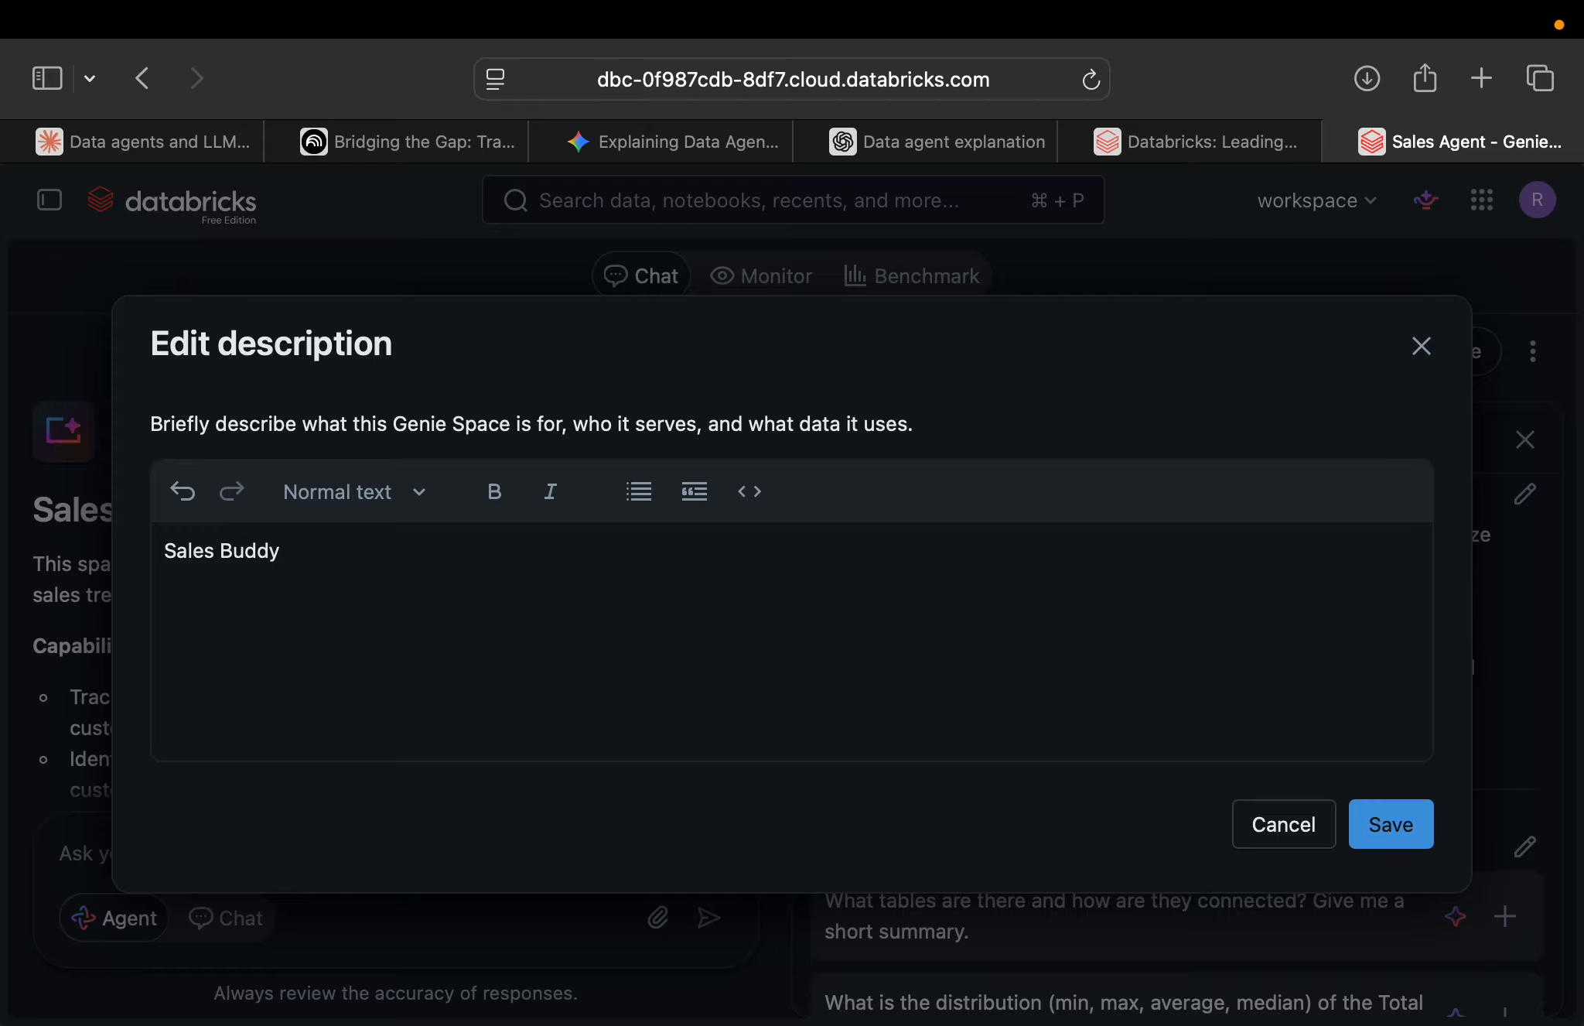
click(1392, 826)
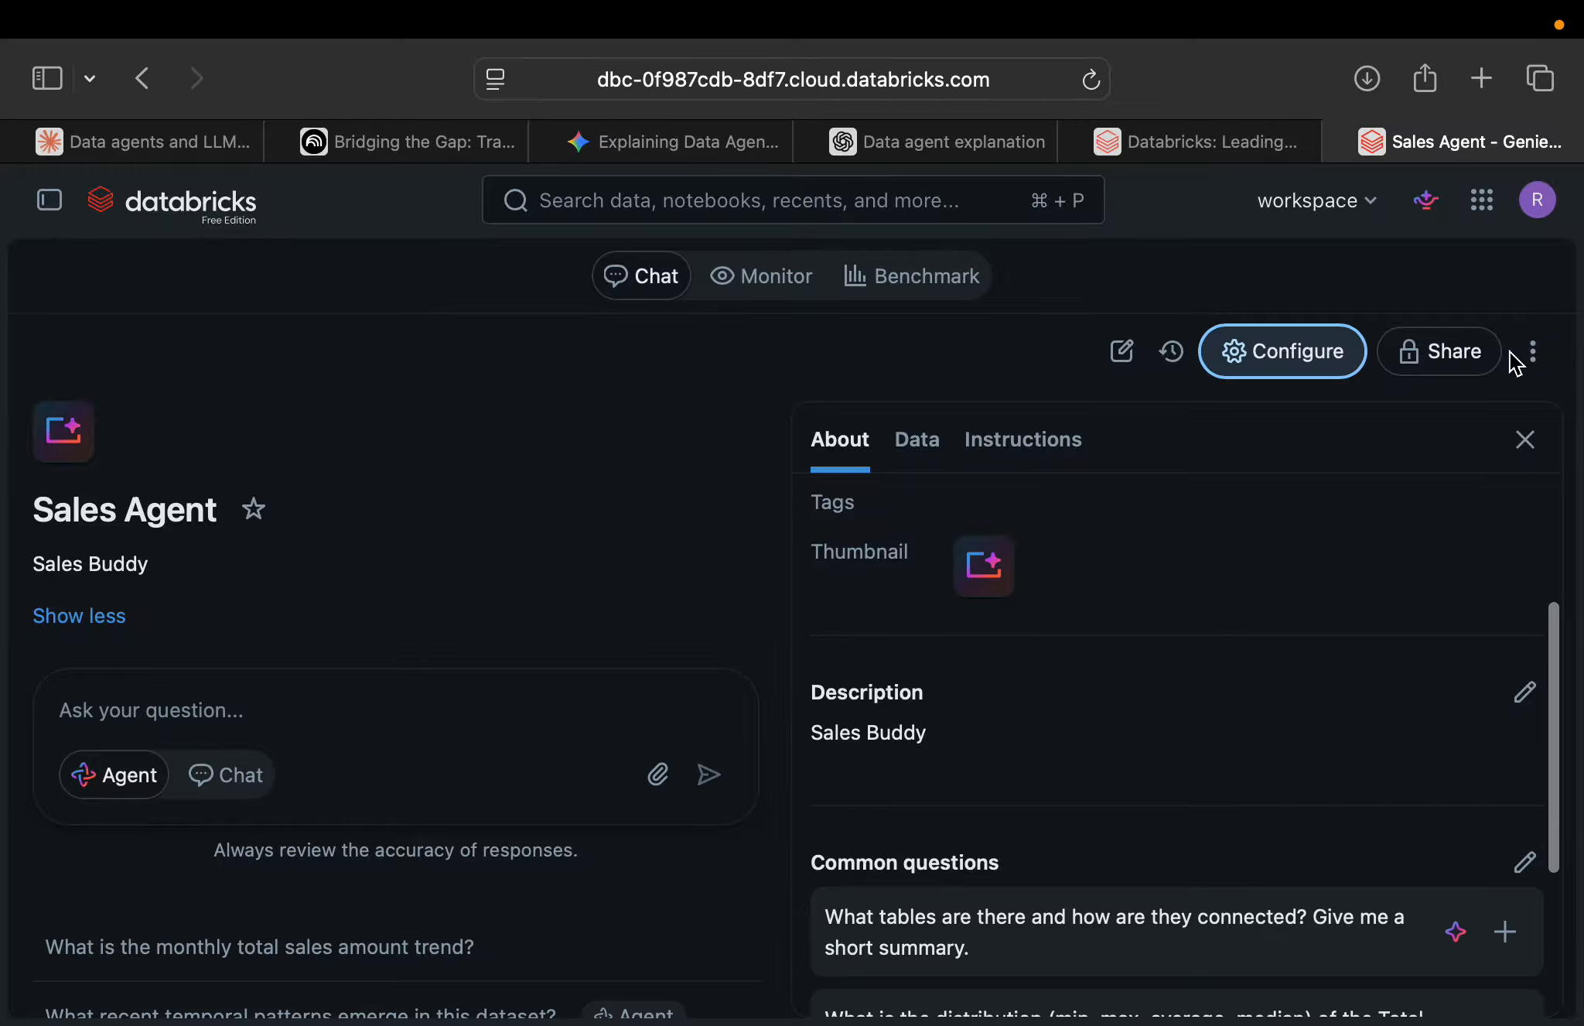
click(1524, 440)
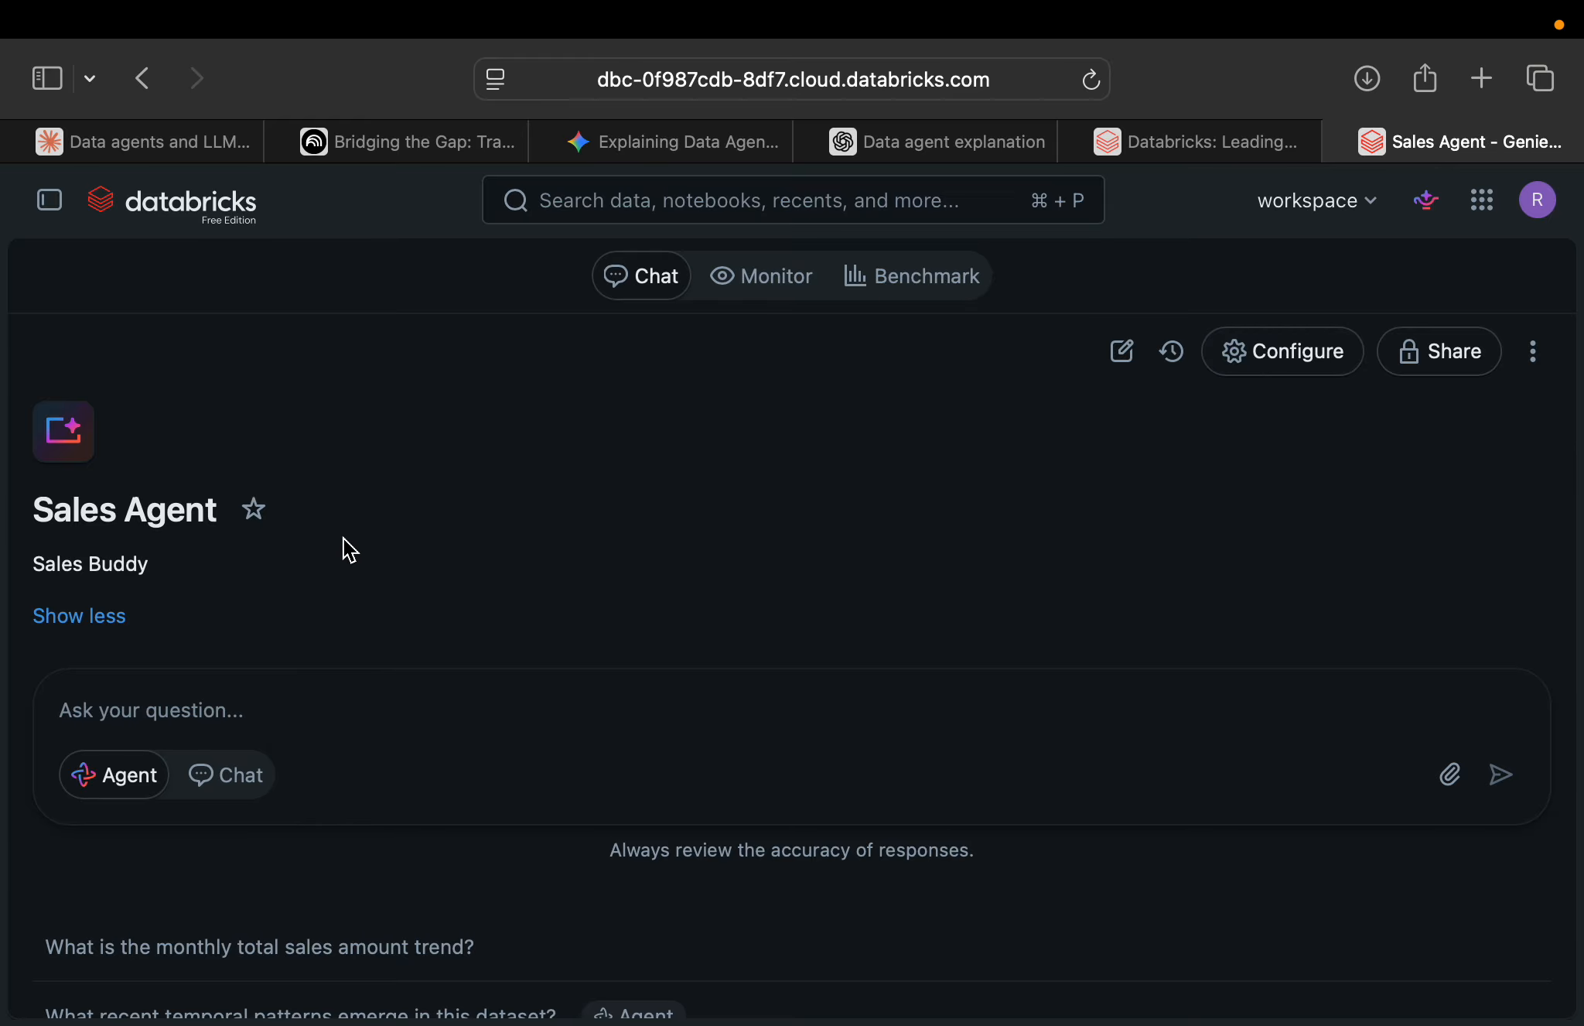
Start a question to the Sales Agent with "Create a pie chart to show".
click(198, 715)
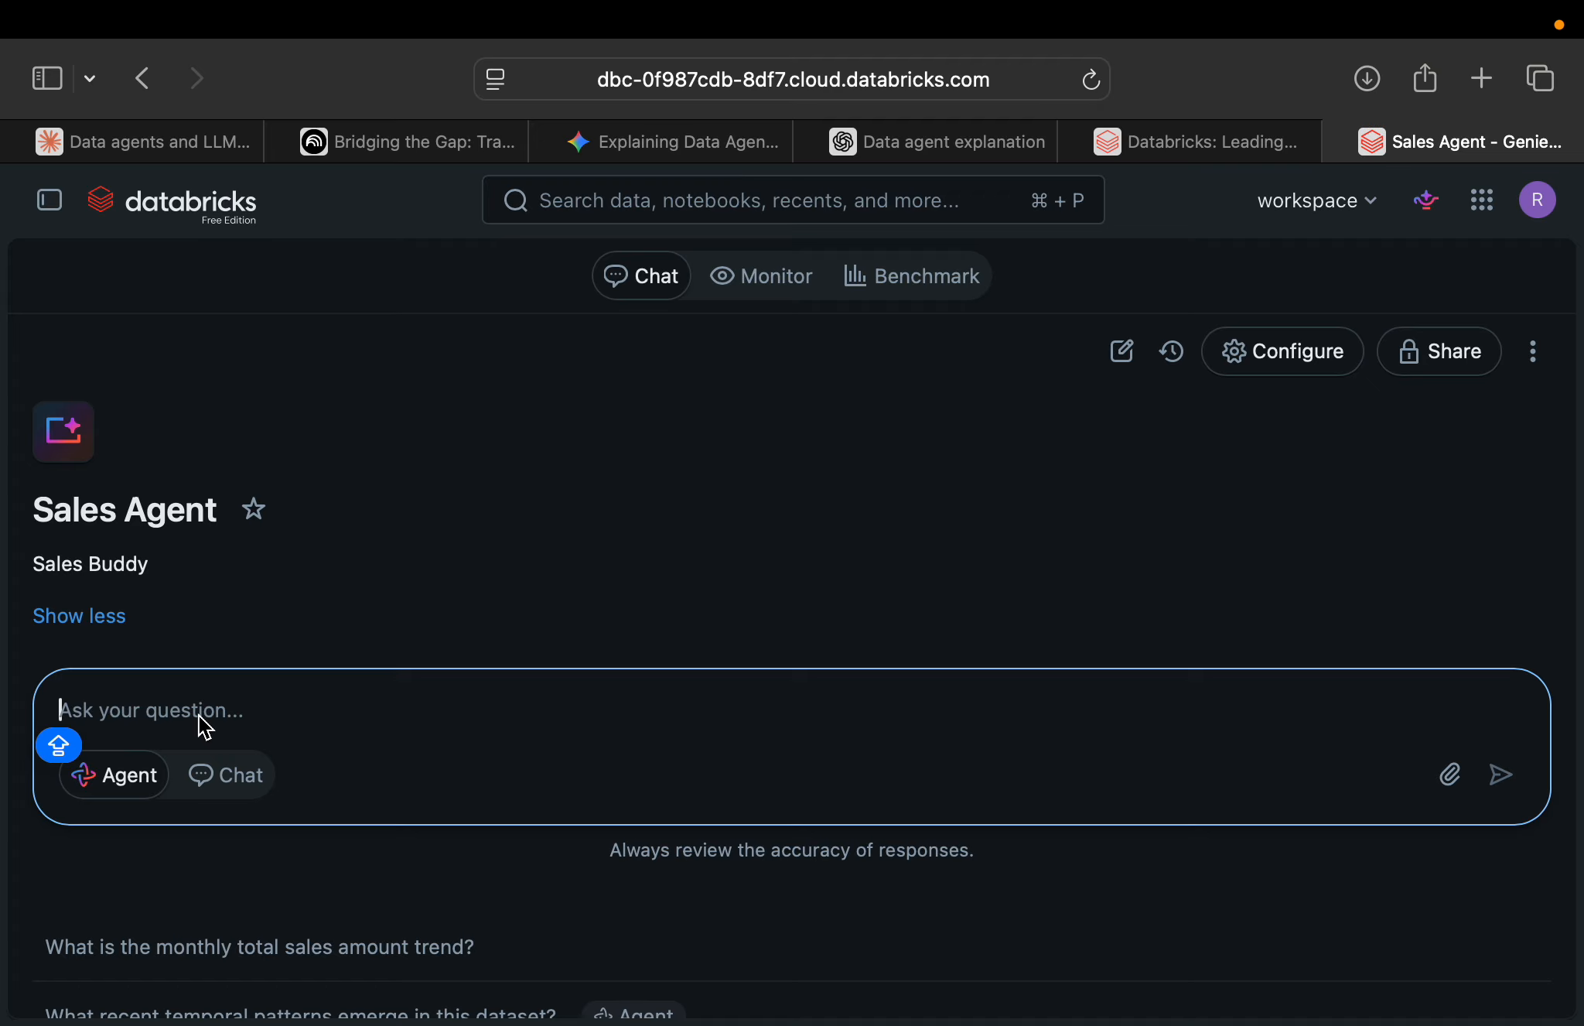
text(W)
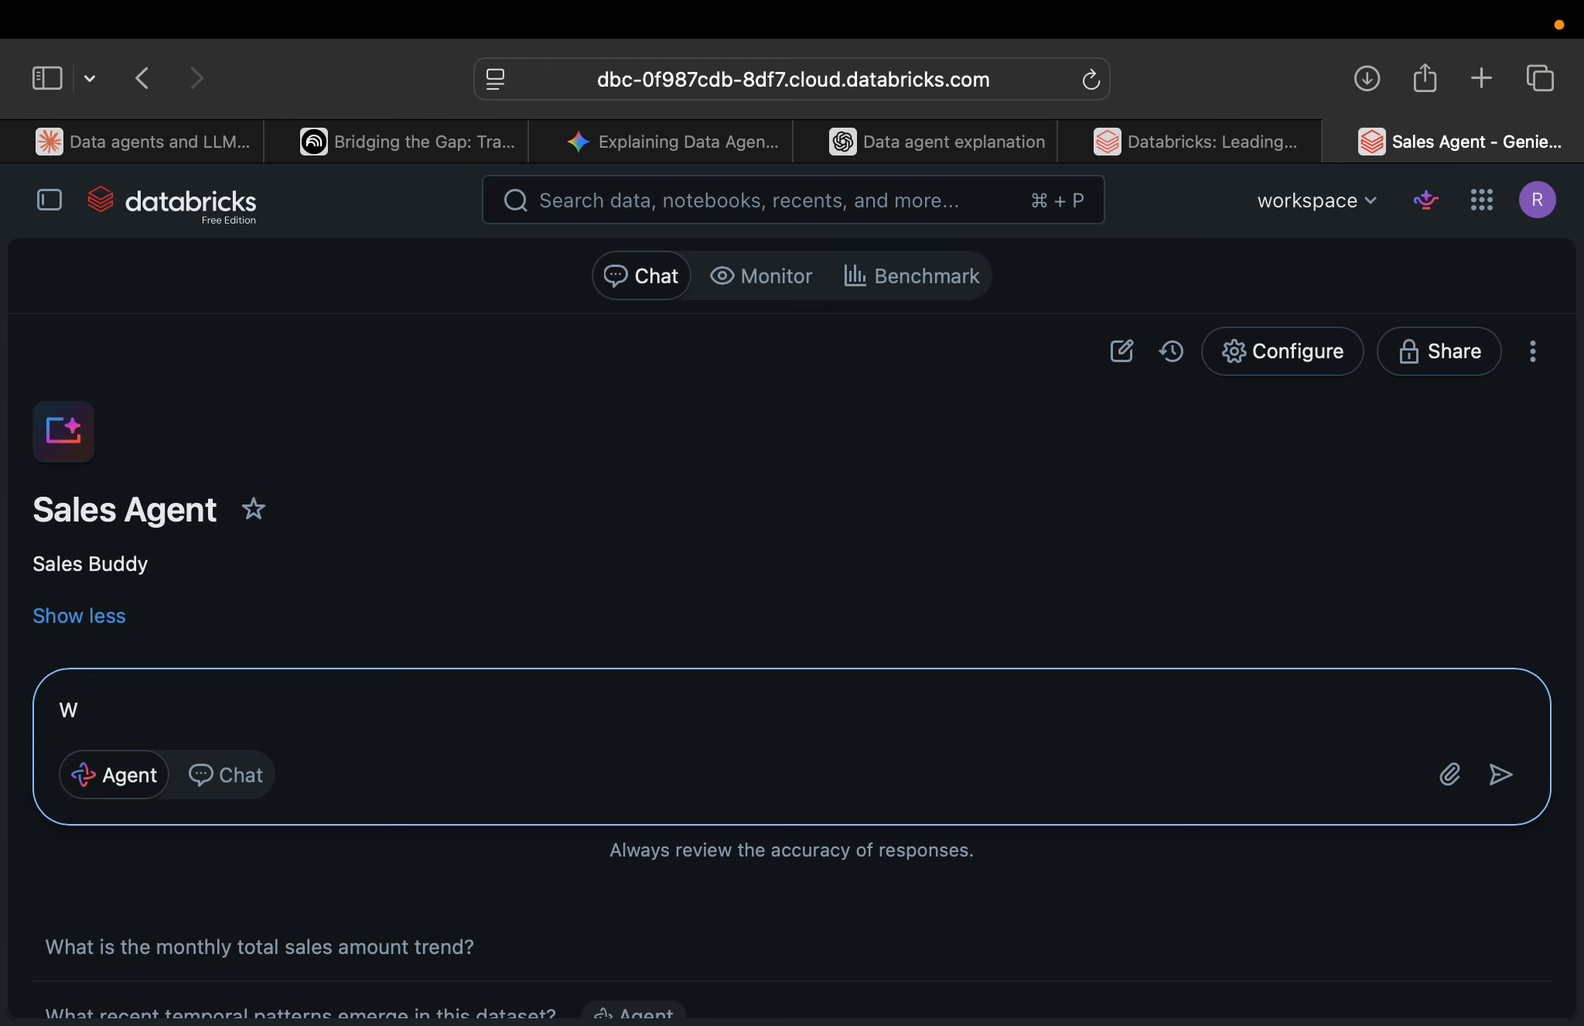
key(BackSpace)
text(Cre)
text(ate a)
text( pyth)
key(BackSpace)
key(BackSpace)
text(chat)
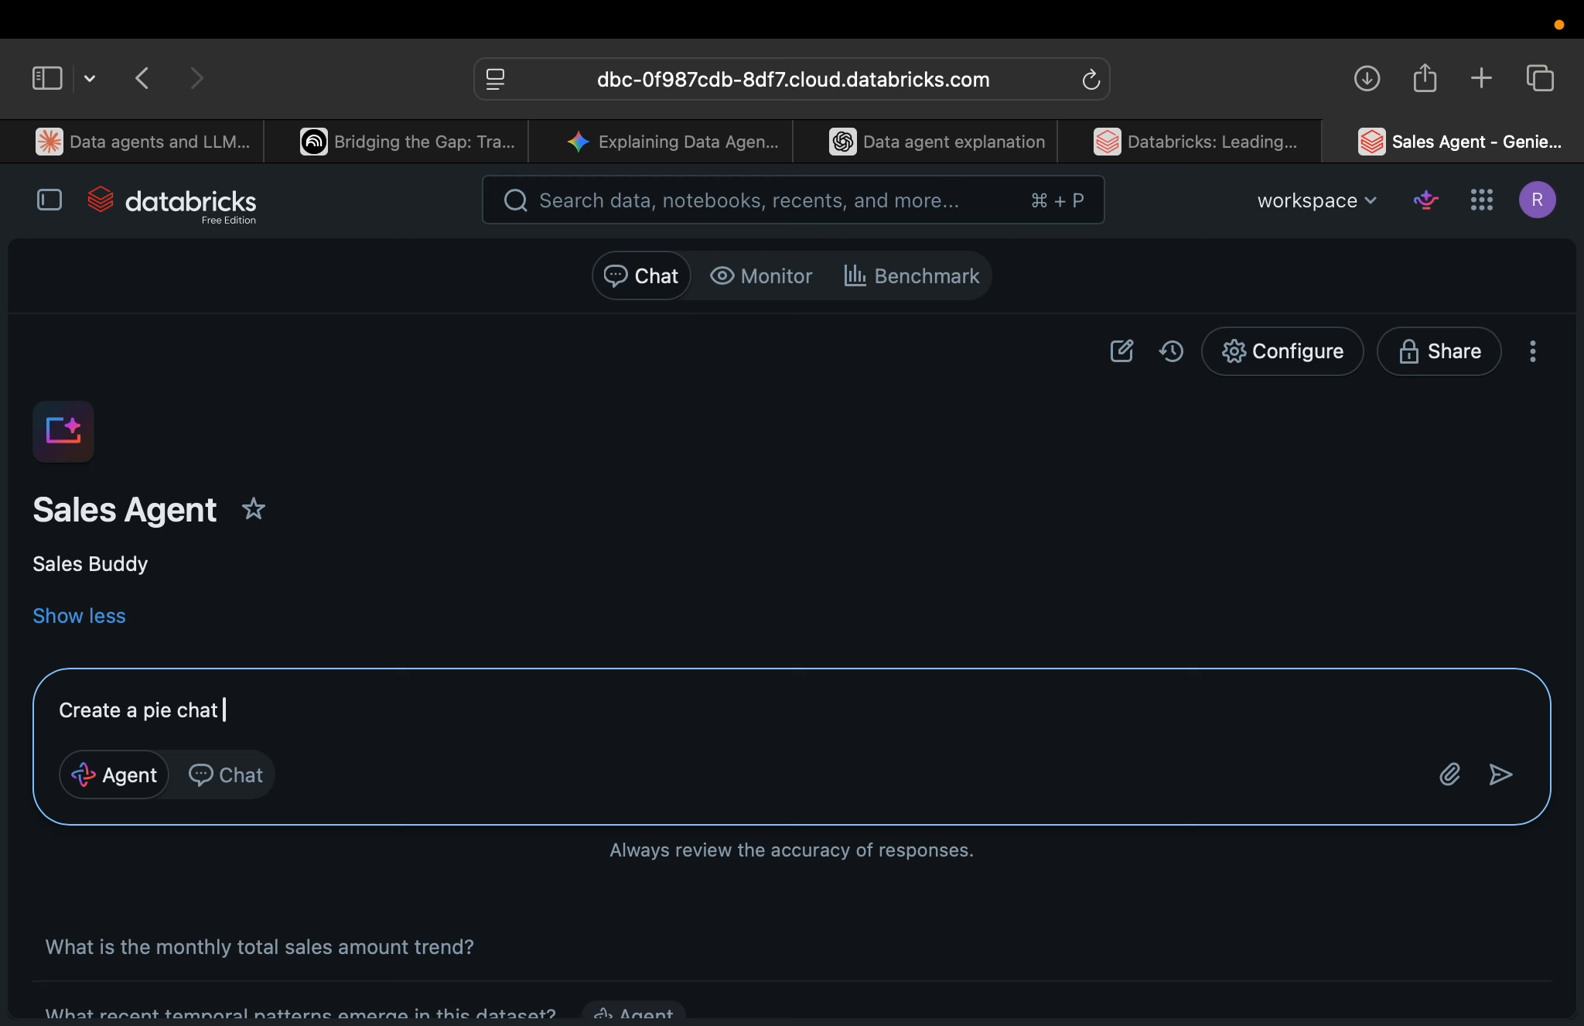
key(BackSpace)
key(BackSpace)
text(rt to show me the revenue dist)
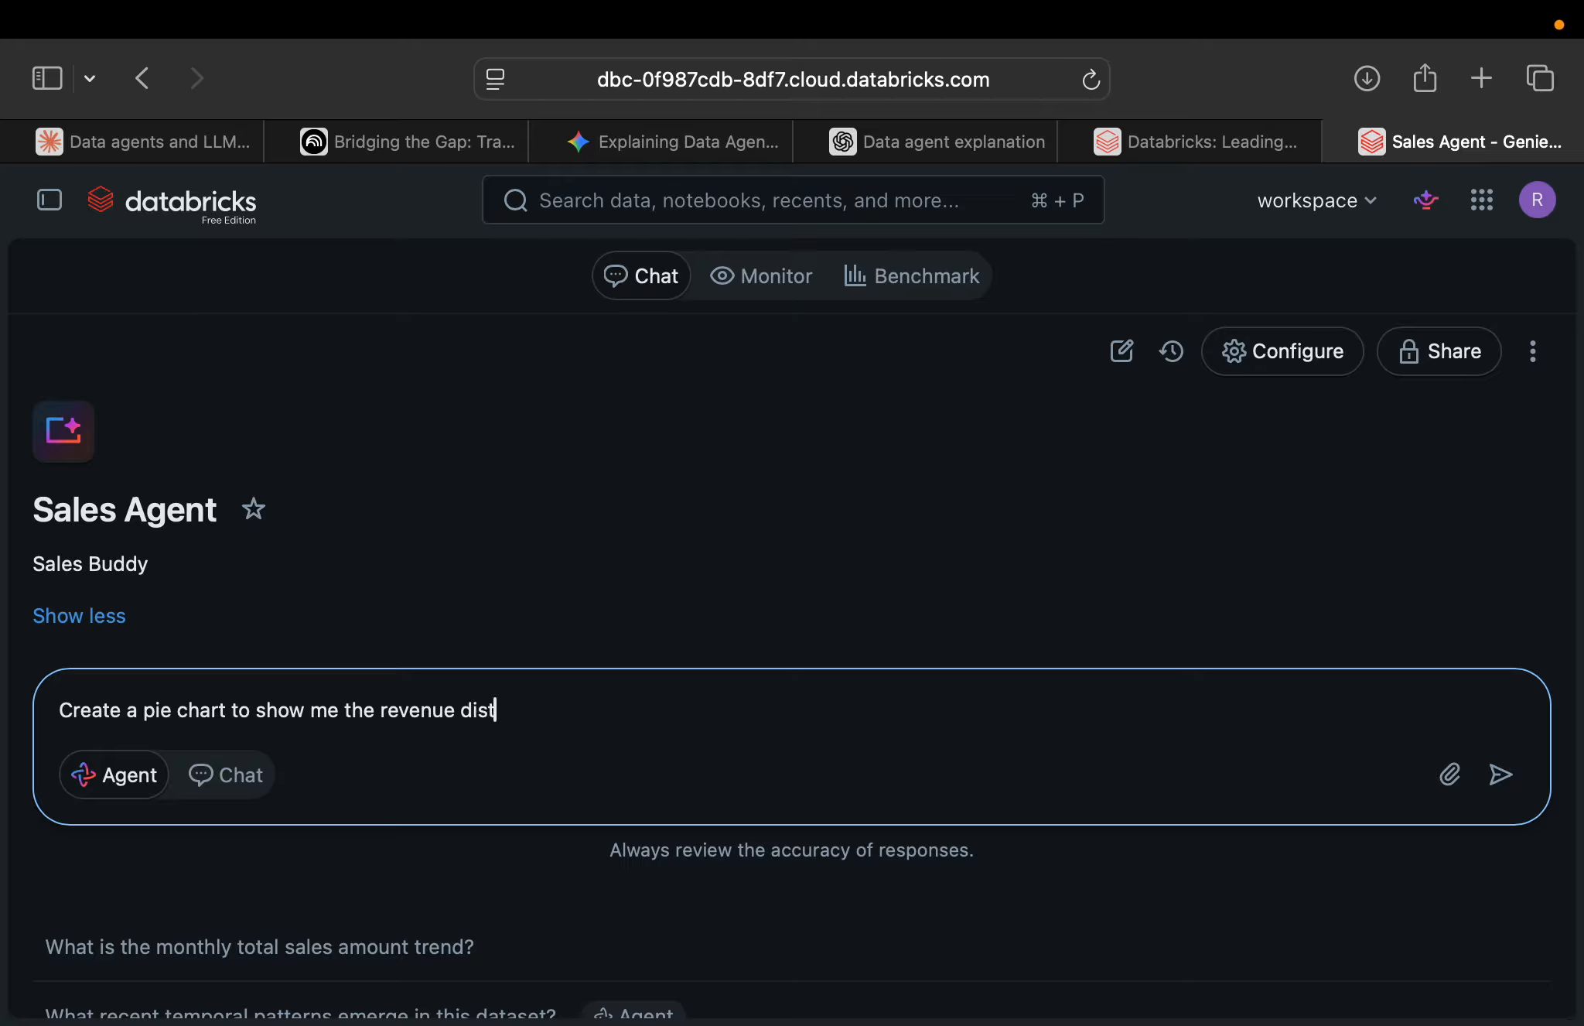
text(ribution acrros)
Extend the question with "across the different product category".
key(BackSpace)
key(BackSpace)
key(BackSpace)
text(oss)
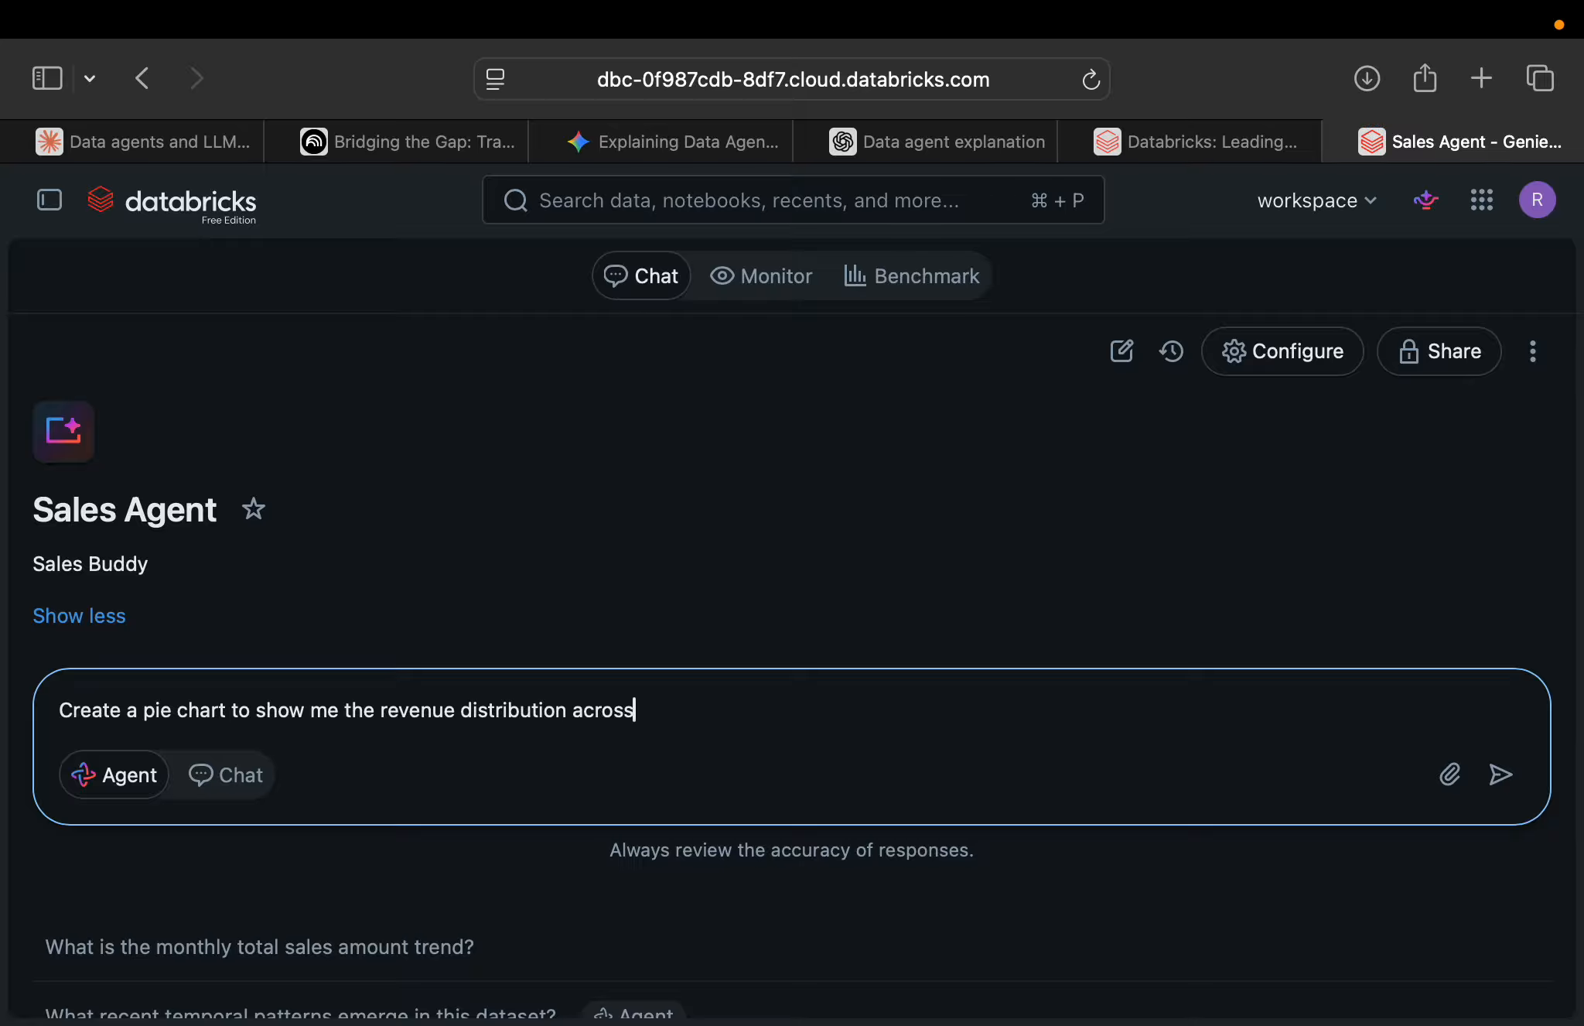
text( the different pro)
text(duc)
text(t catego)
text(ry )
text(for the)
text( reat)
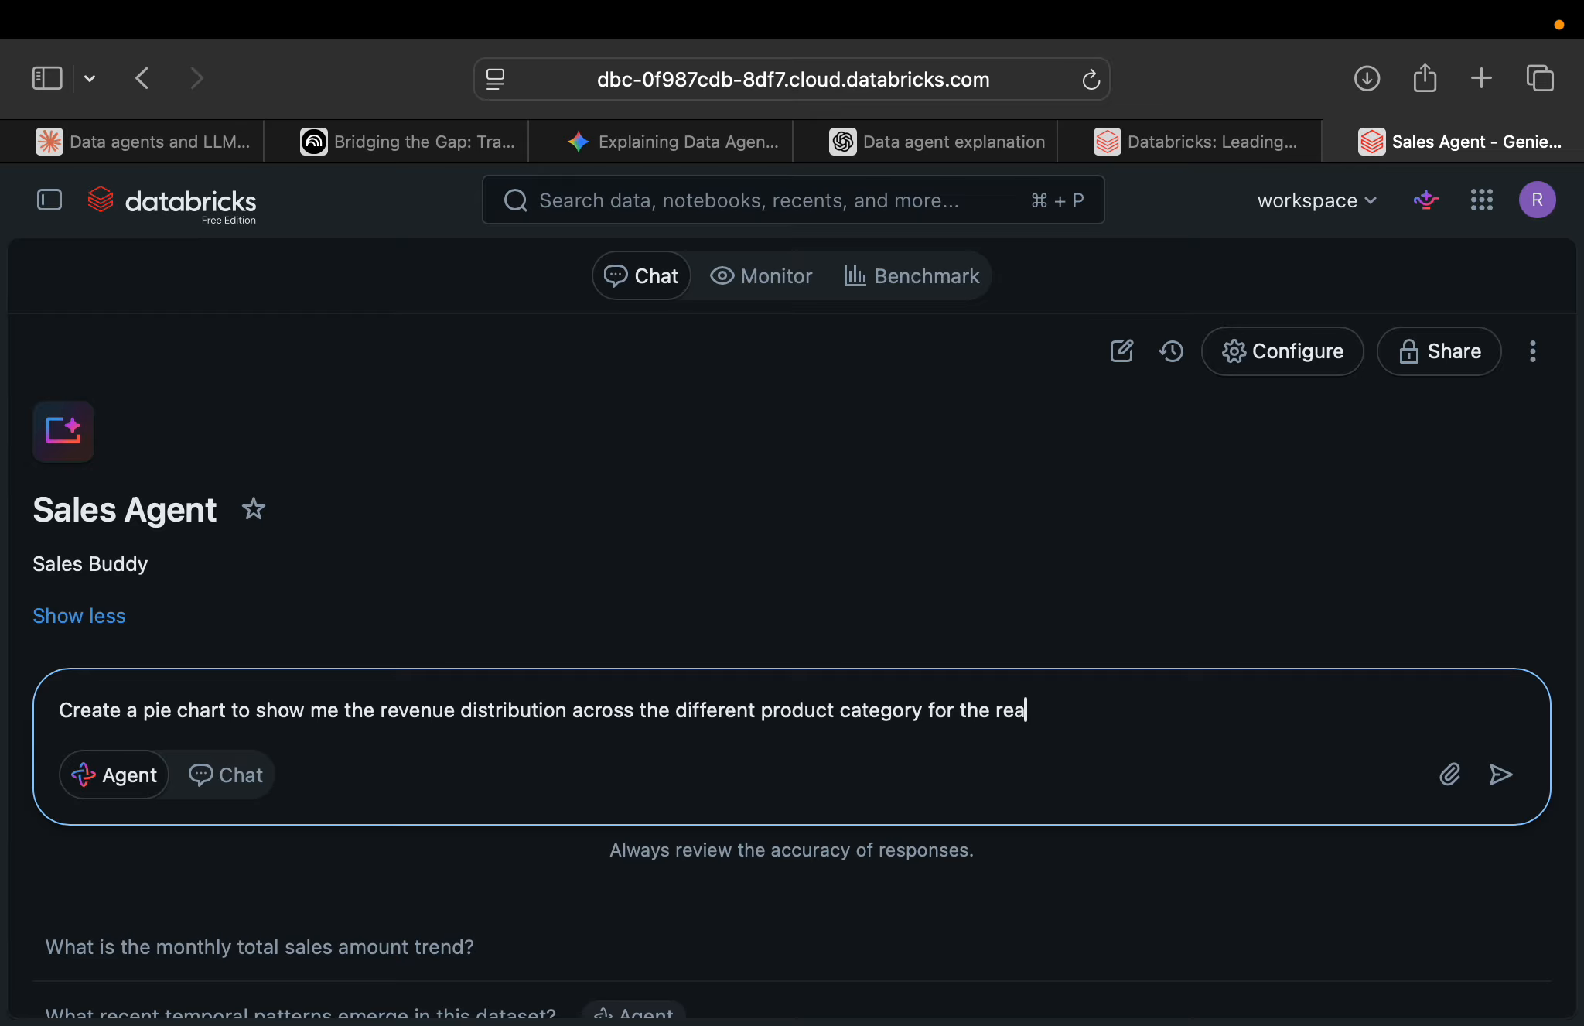
Complete the question with "for the retails", submit it and review the chart in the agent's answer.
key(BackSpace)
key(BackSpace)
text(tails)
key(Return)
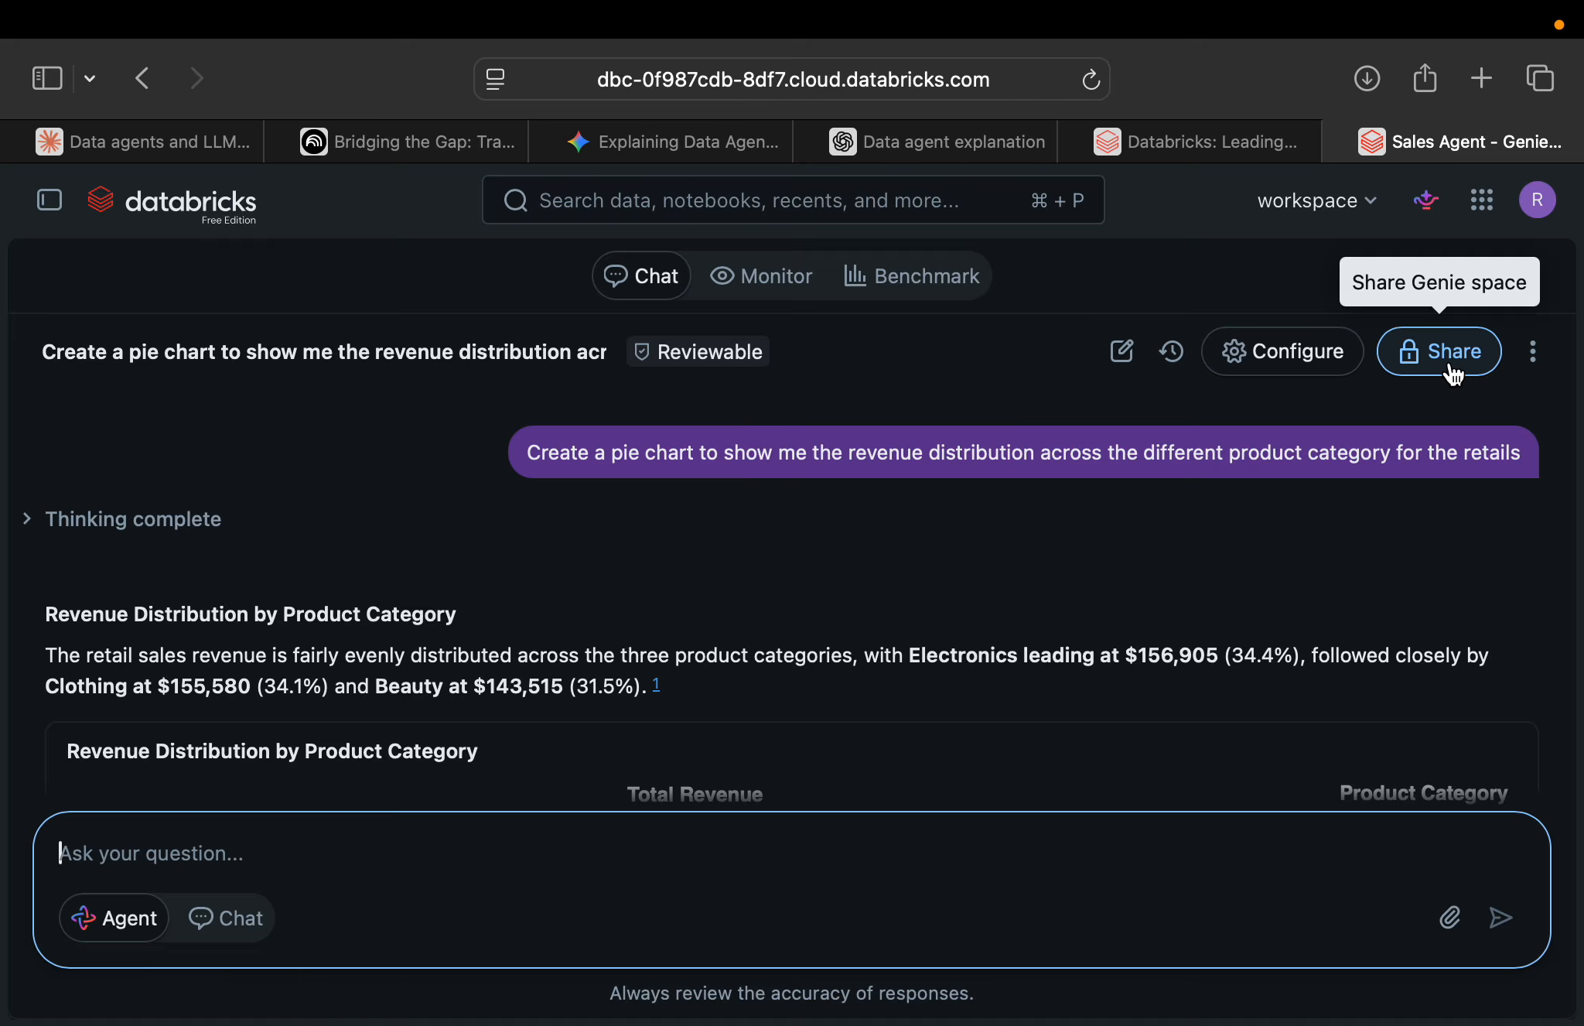
scroll(1263, 435, down, 4)
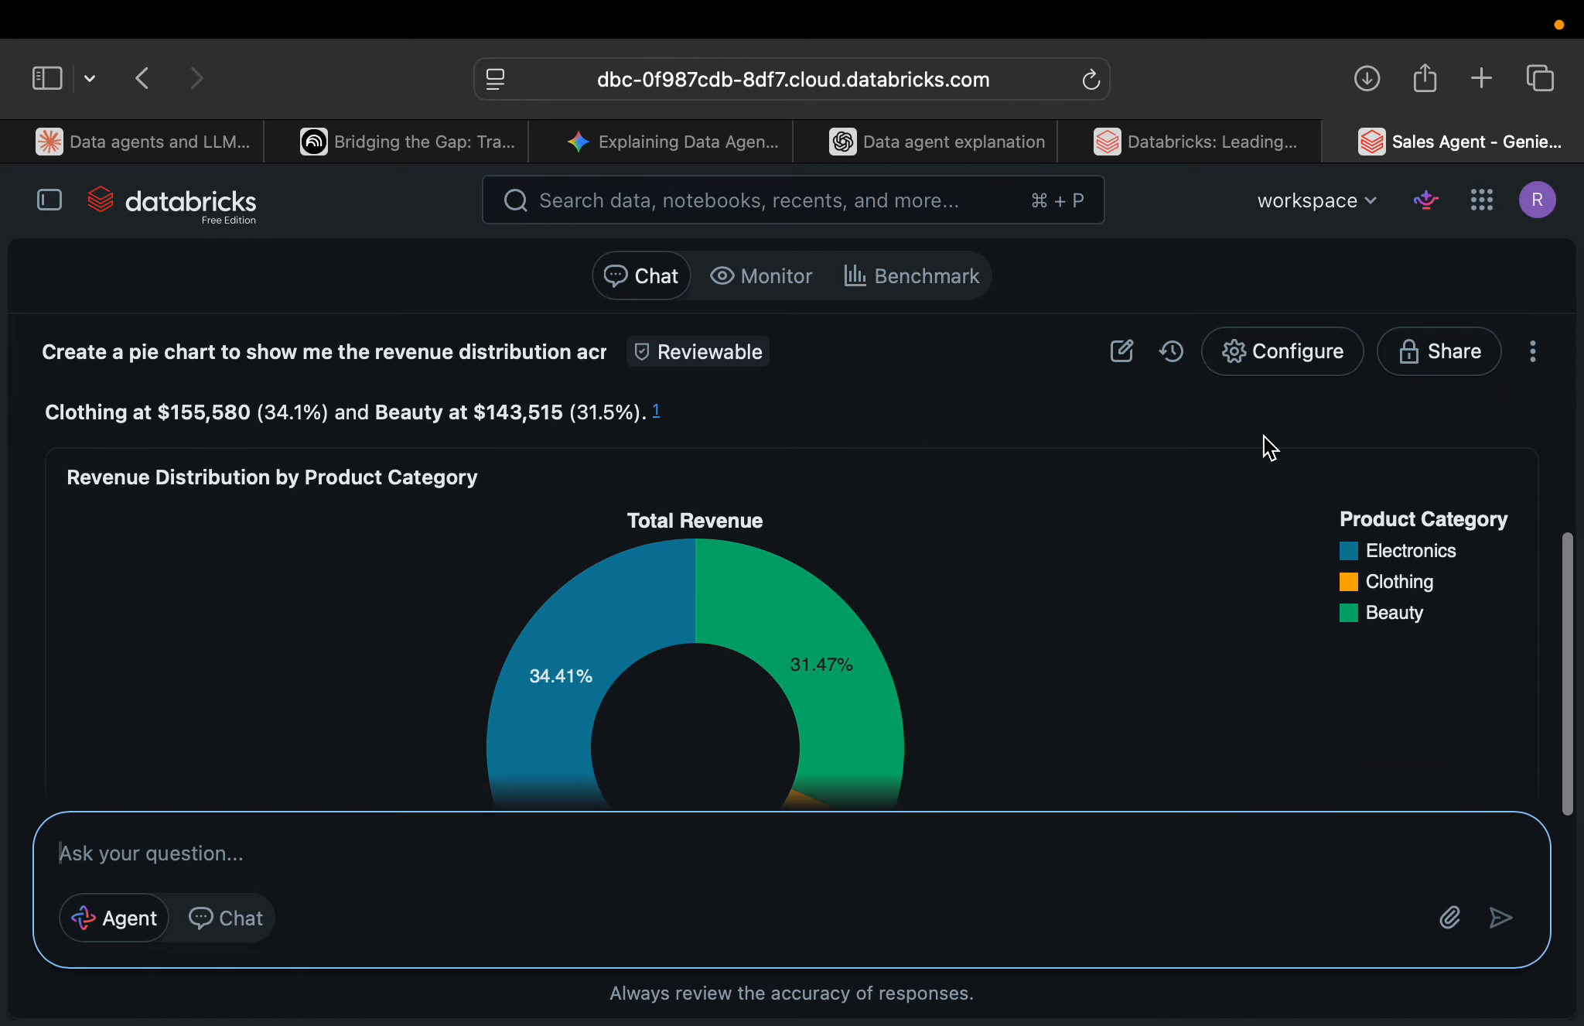
scroll(1264, 436, down, 3)
scroll(1263, 436, up, 3)
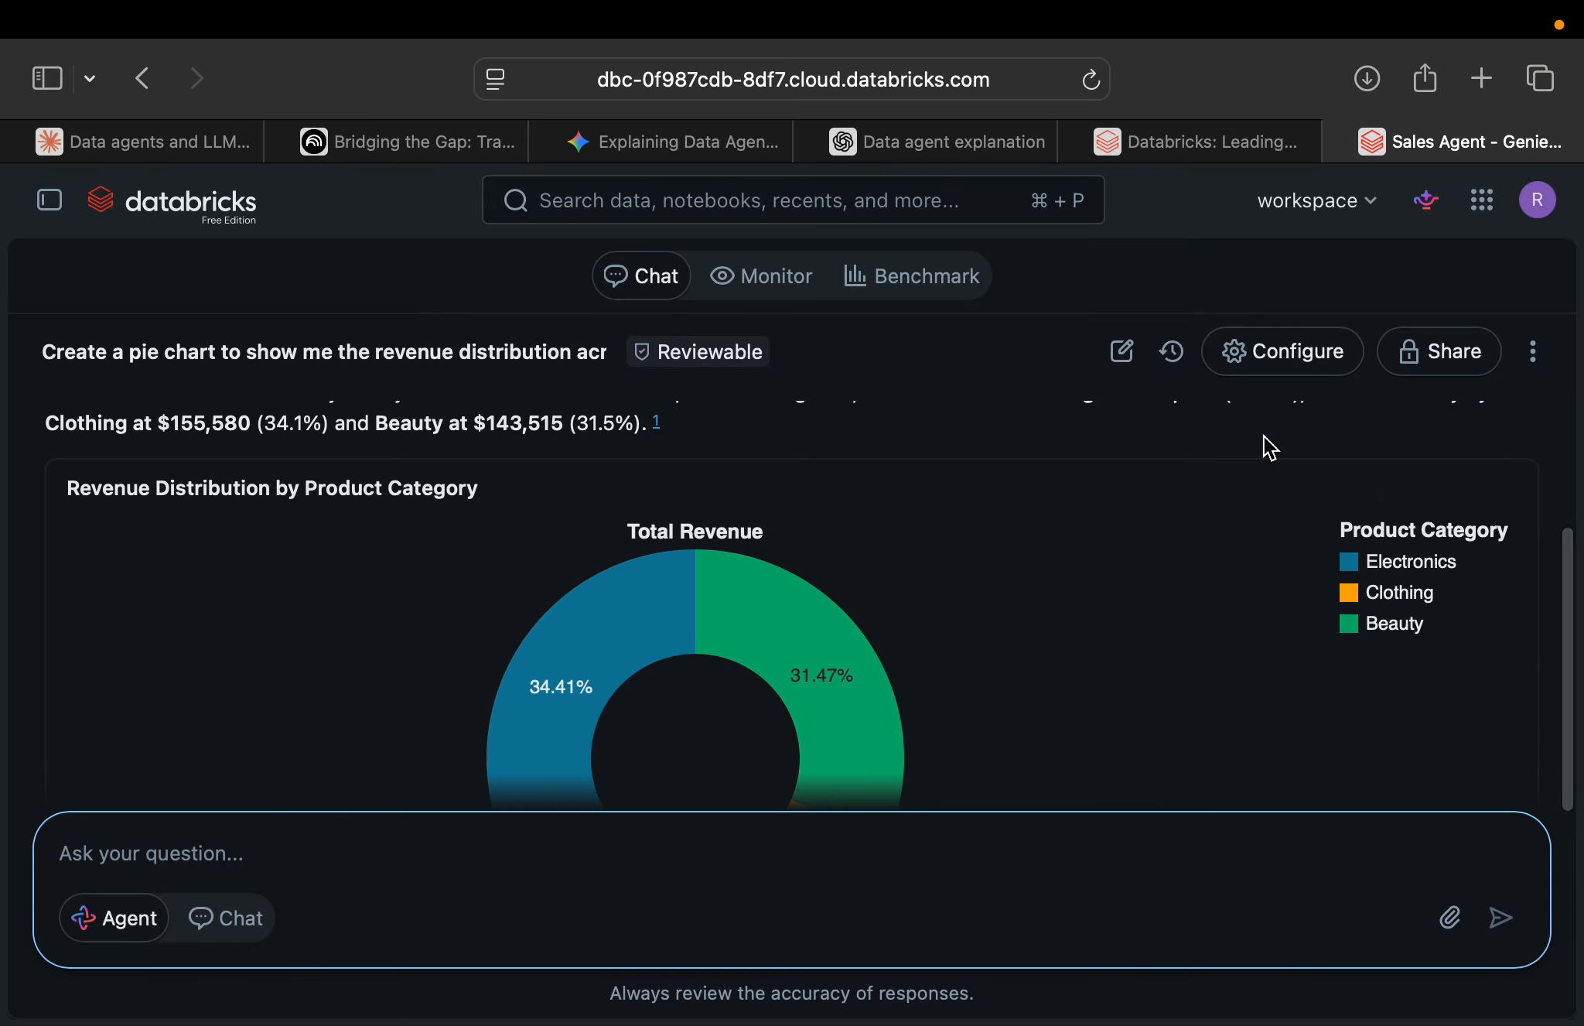
Examine the full revenue distribution chart and read the summary paragraph about the product categories above it.
key(super+minus)
scroll(1263, 435, up, 2)
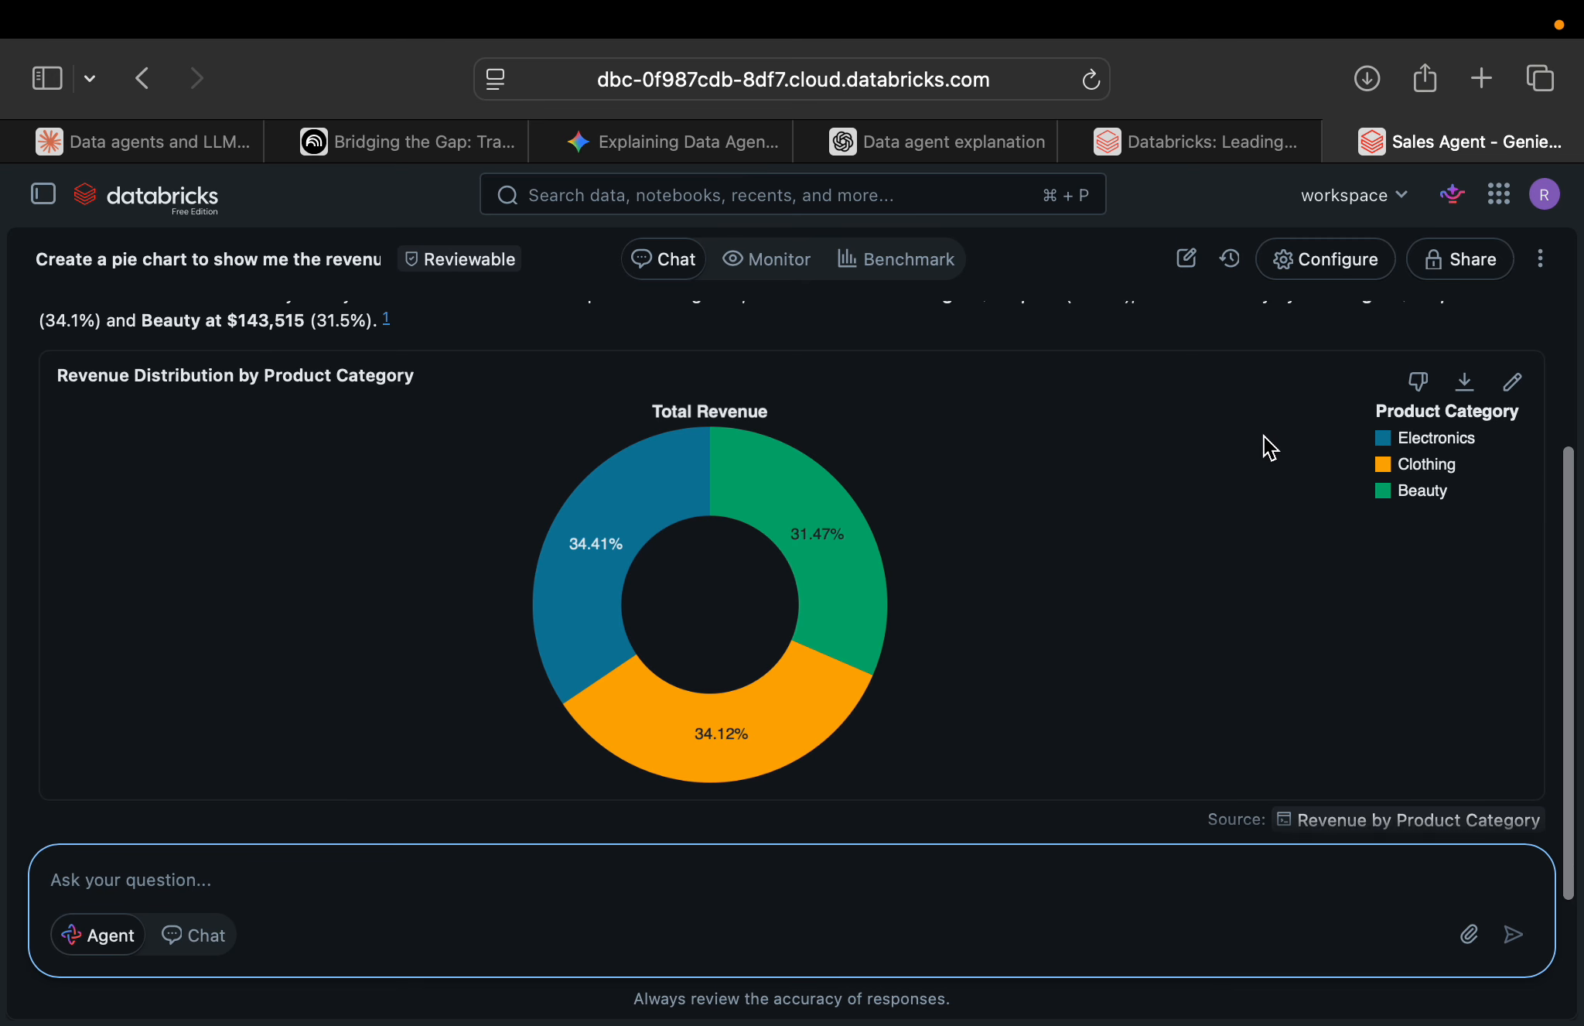
scroll(1263, 436, down, 1)
scroll(1264, 435, up, 1)
scroll(1264, 436, down, 1)
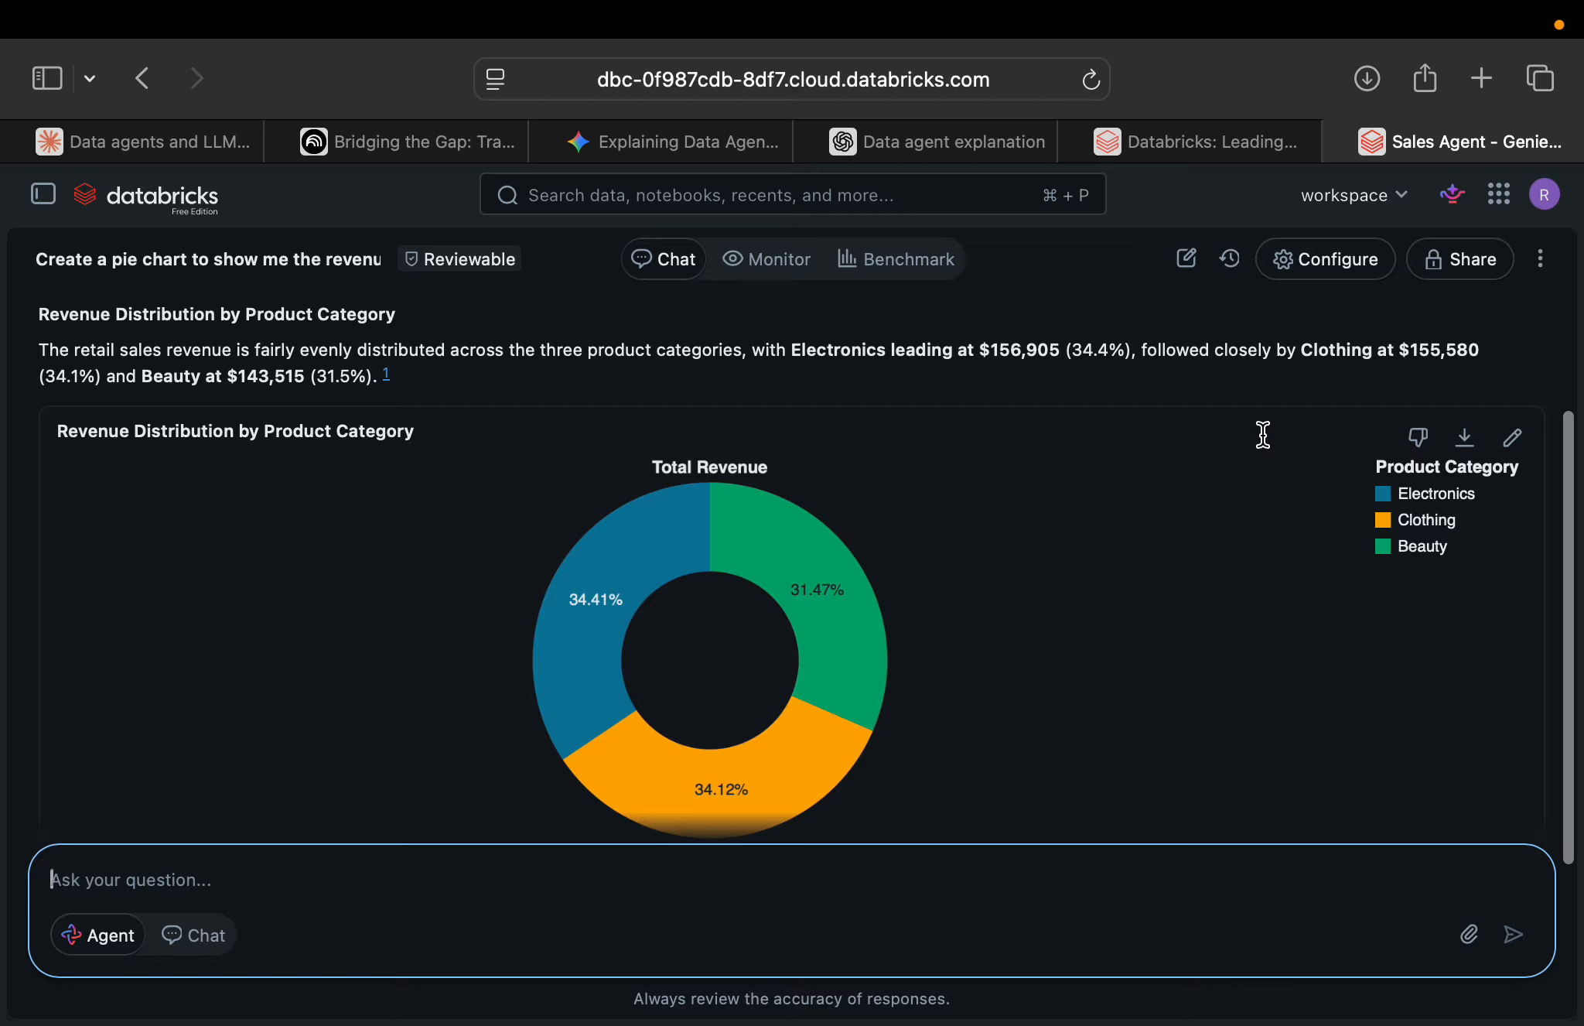
scroll(507, 367, up, 2)
scroll(507, 366, up, 1)
scroll(508, 366, down, 3)
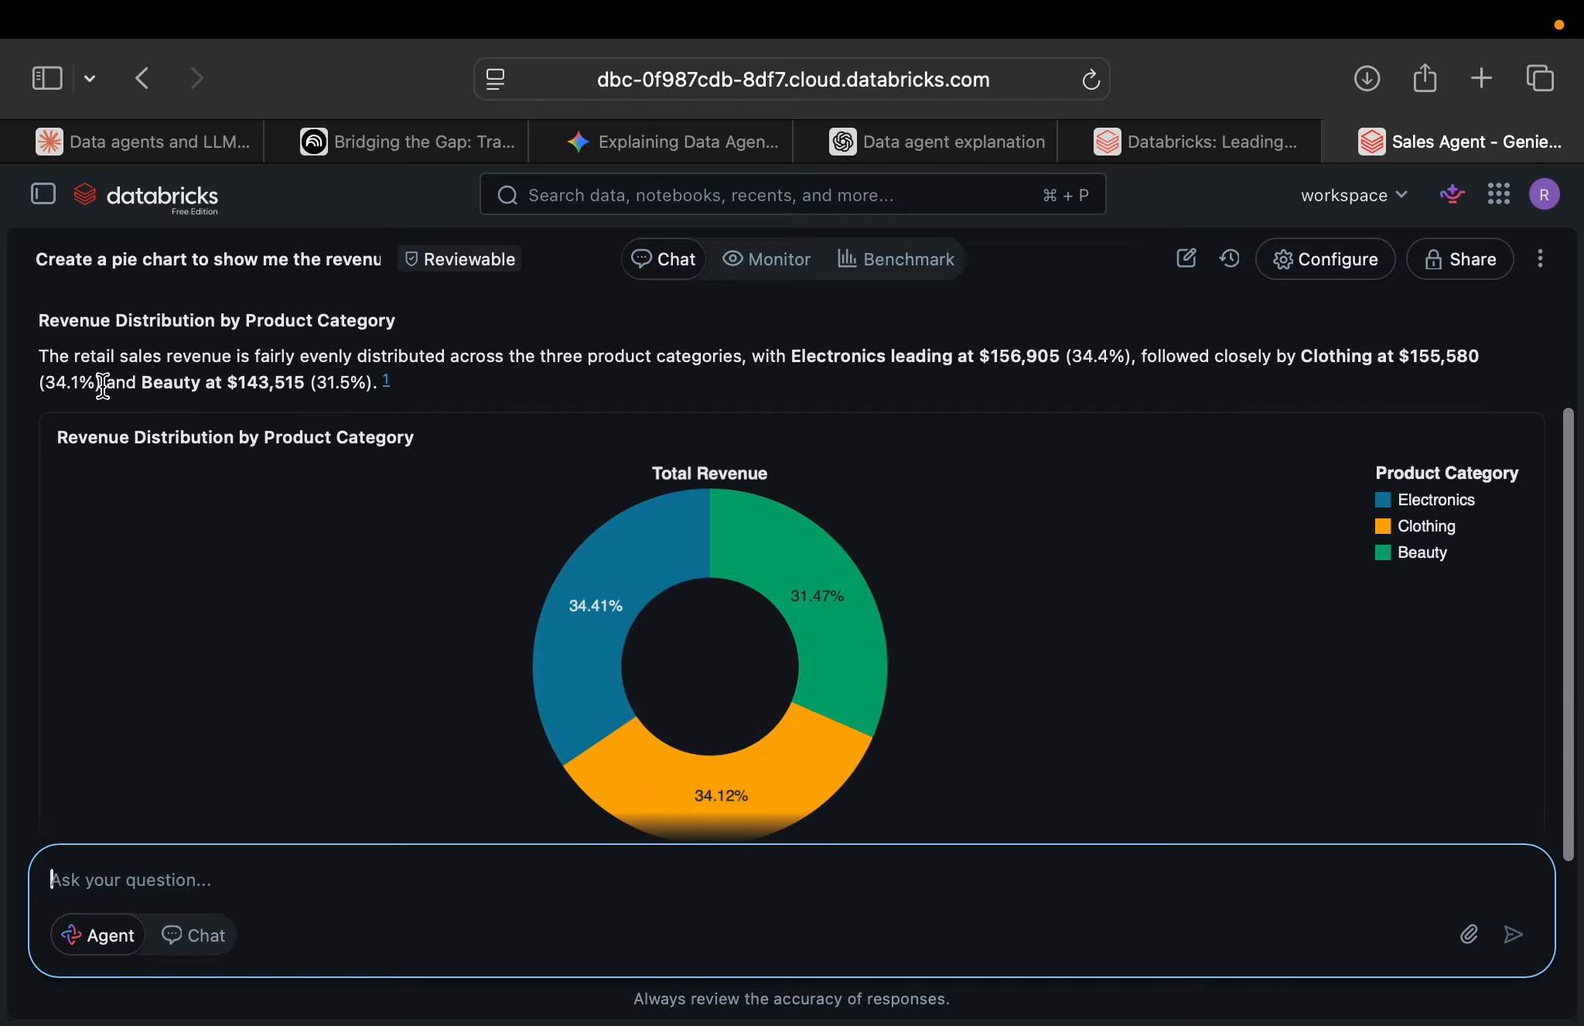
drag(390, 384, 8, 348)
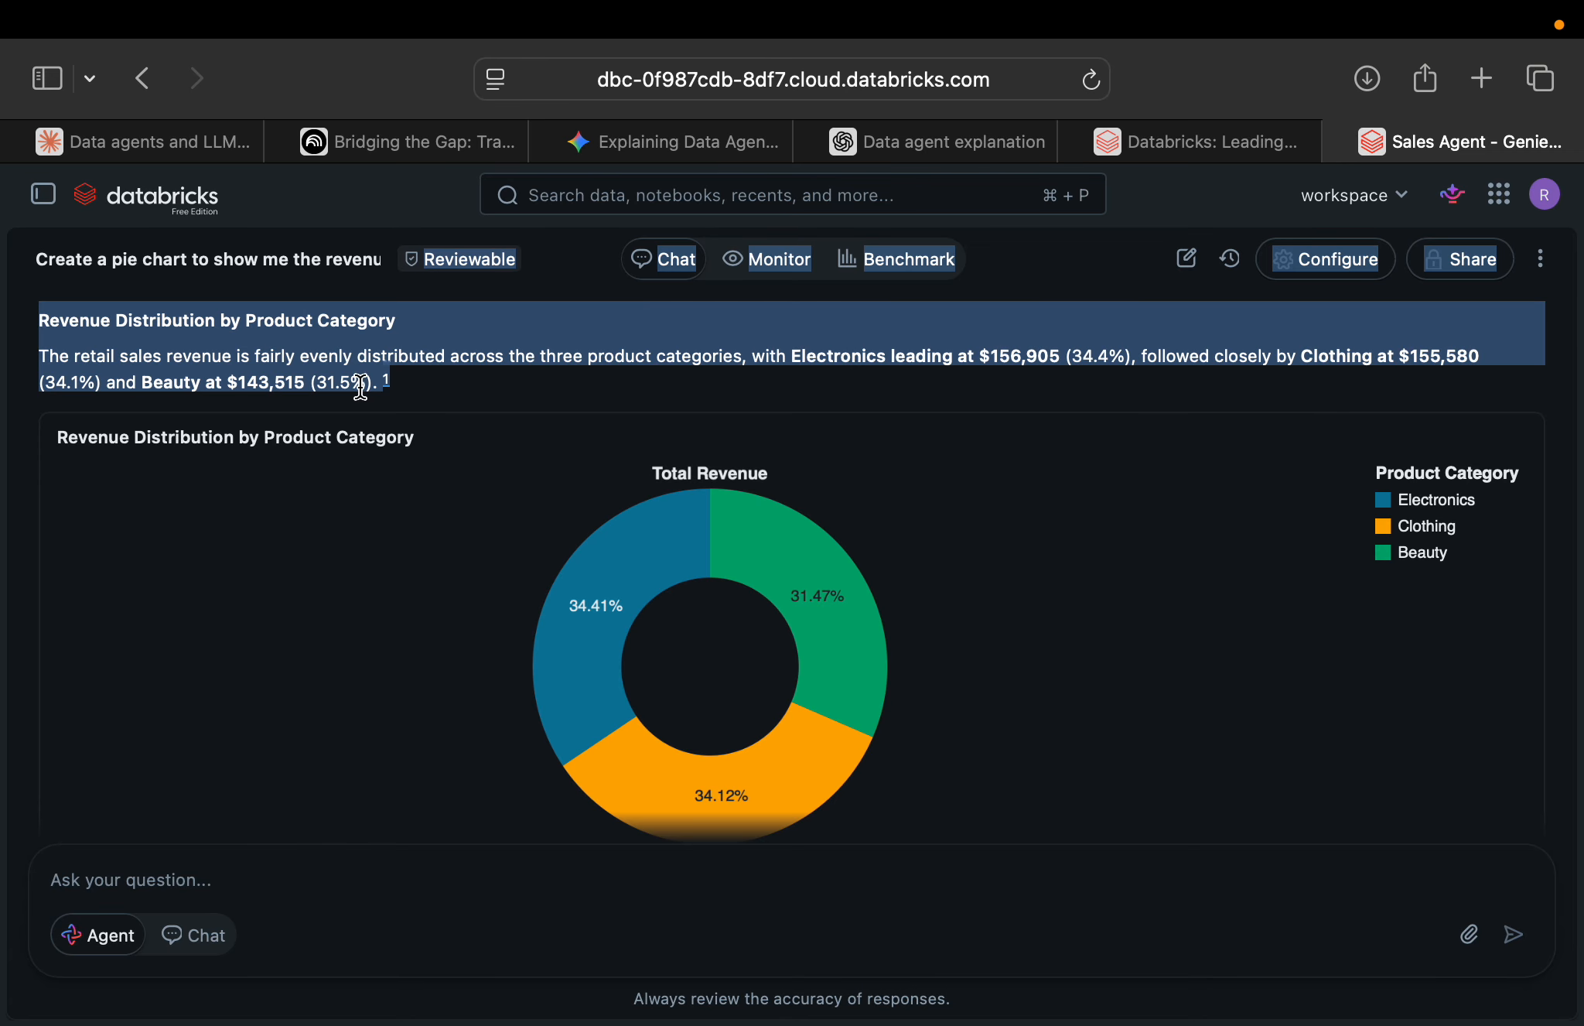
Read the closing insight below the revenue chart and inspect the Clothing segment's revenue details.
scroll(783, 673, down, 3)
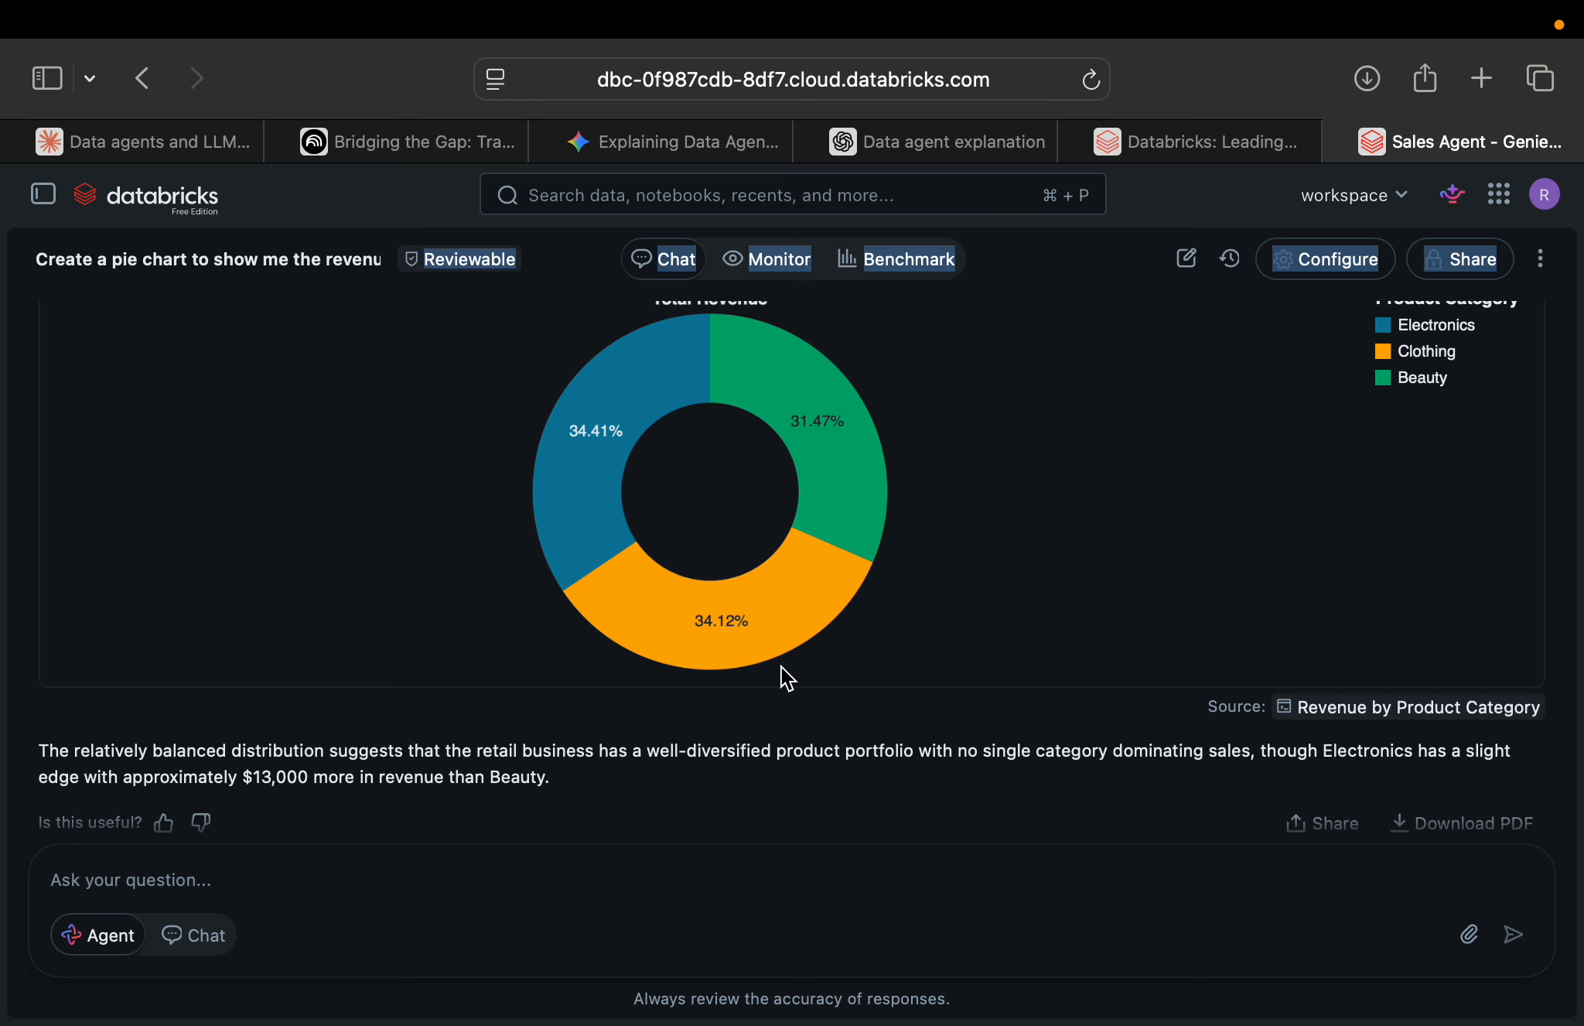
scroll(783, 674, down, 2)
scroll(781, 667, down, 1)
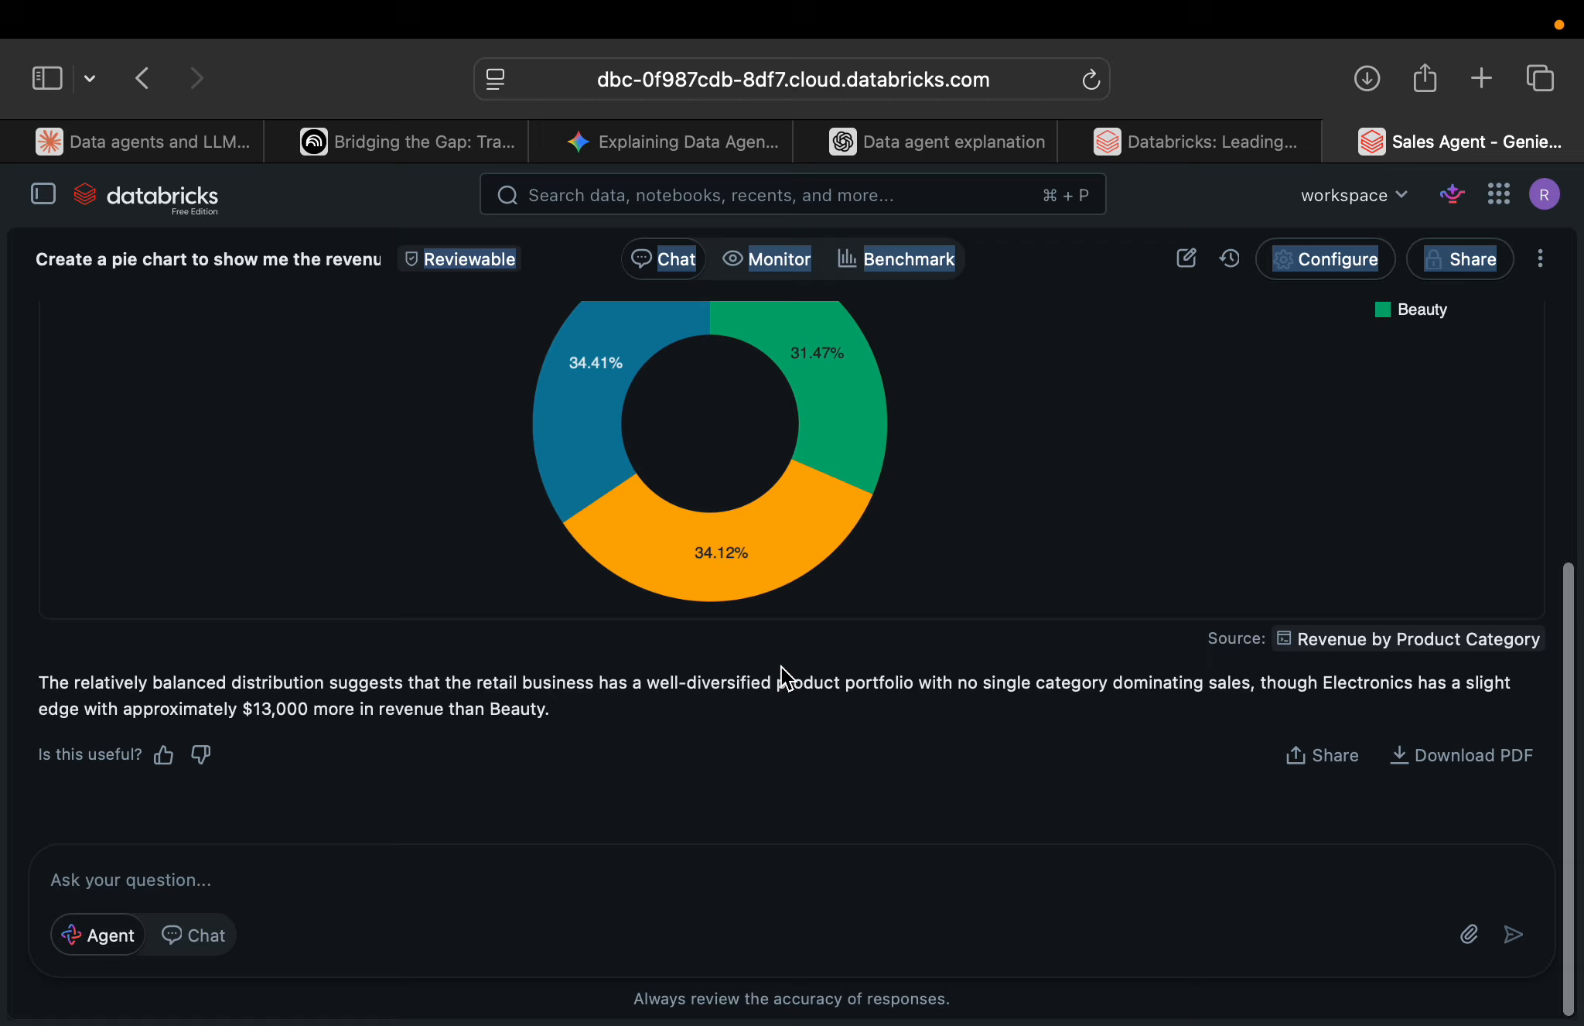
scroll(782, 666, up, 3)
scroll(782, 671, down, 3)
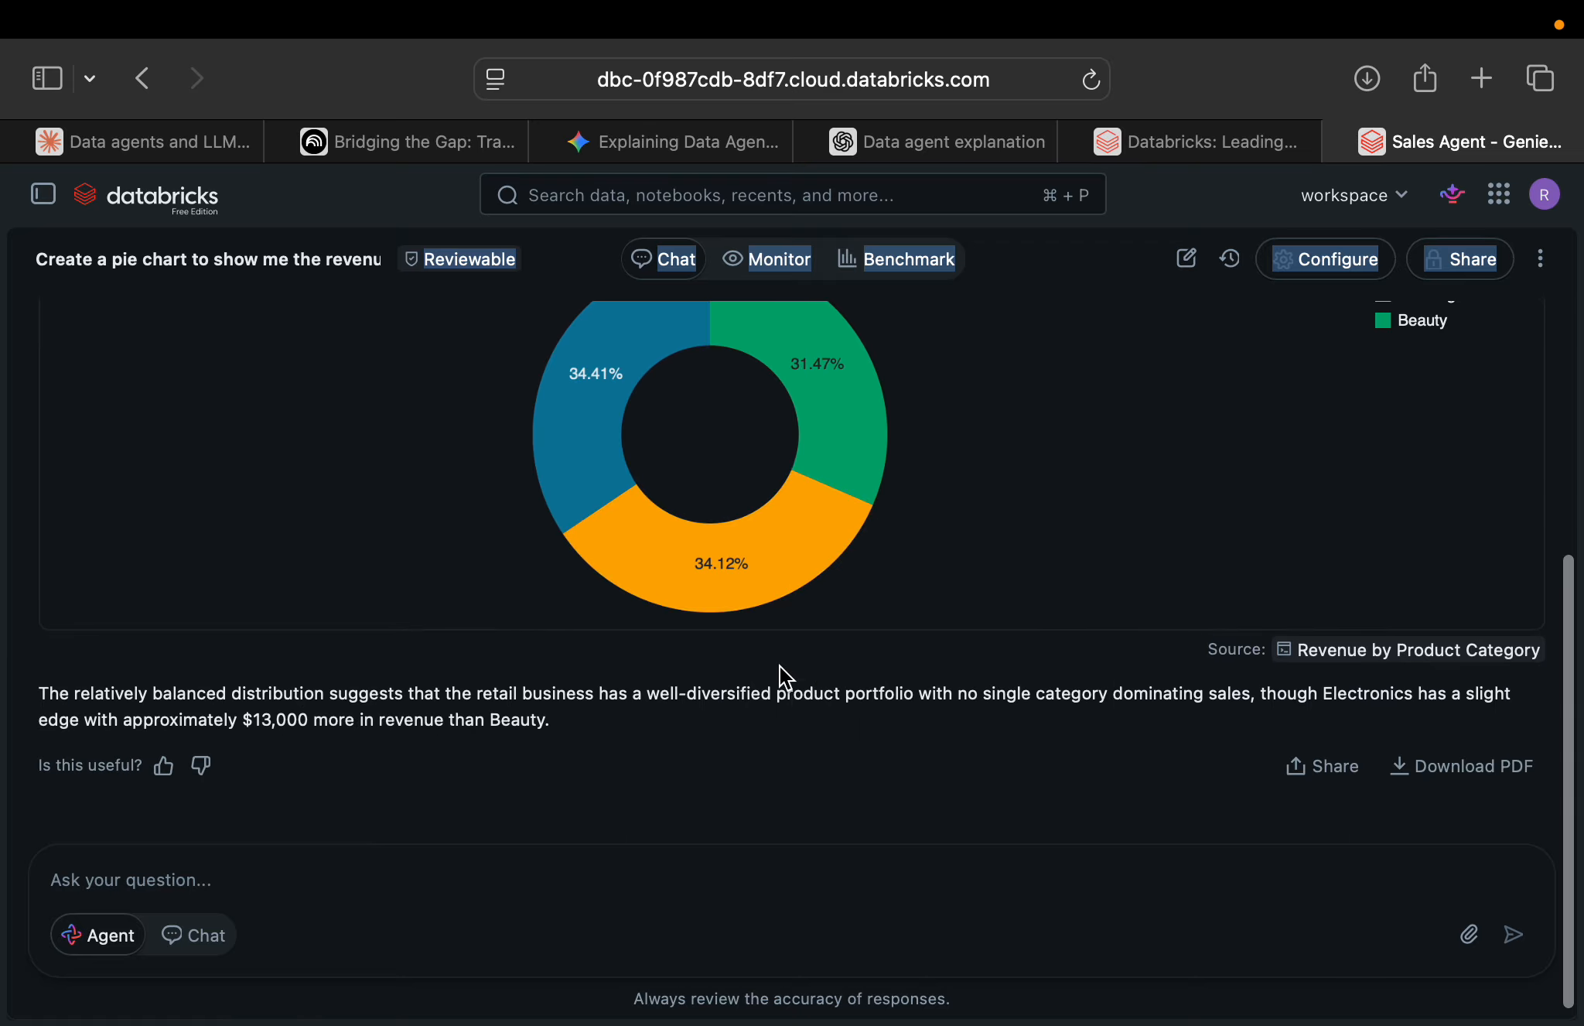
scroll(780, 666, up, 2)
mouse_move(780, 668)
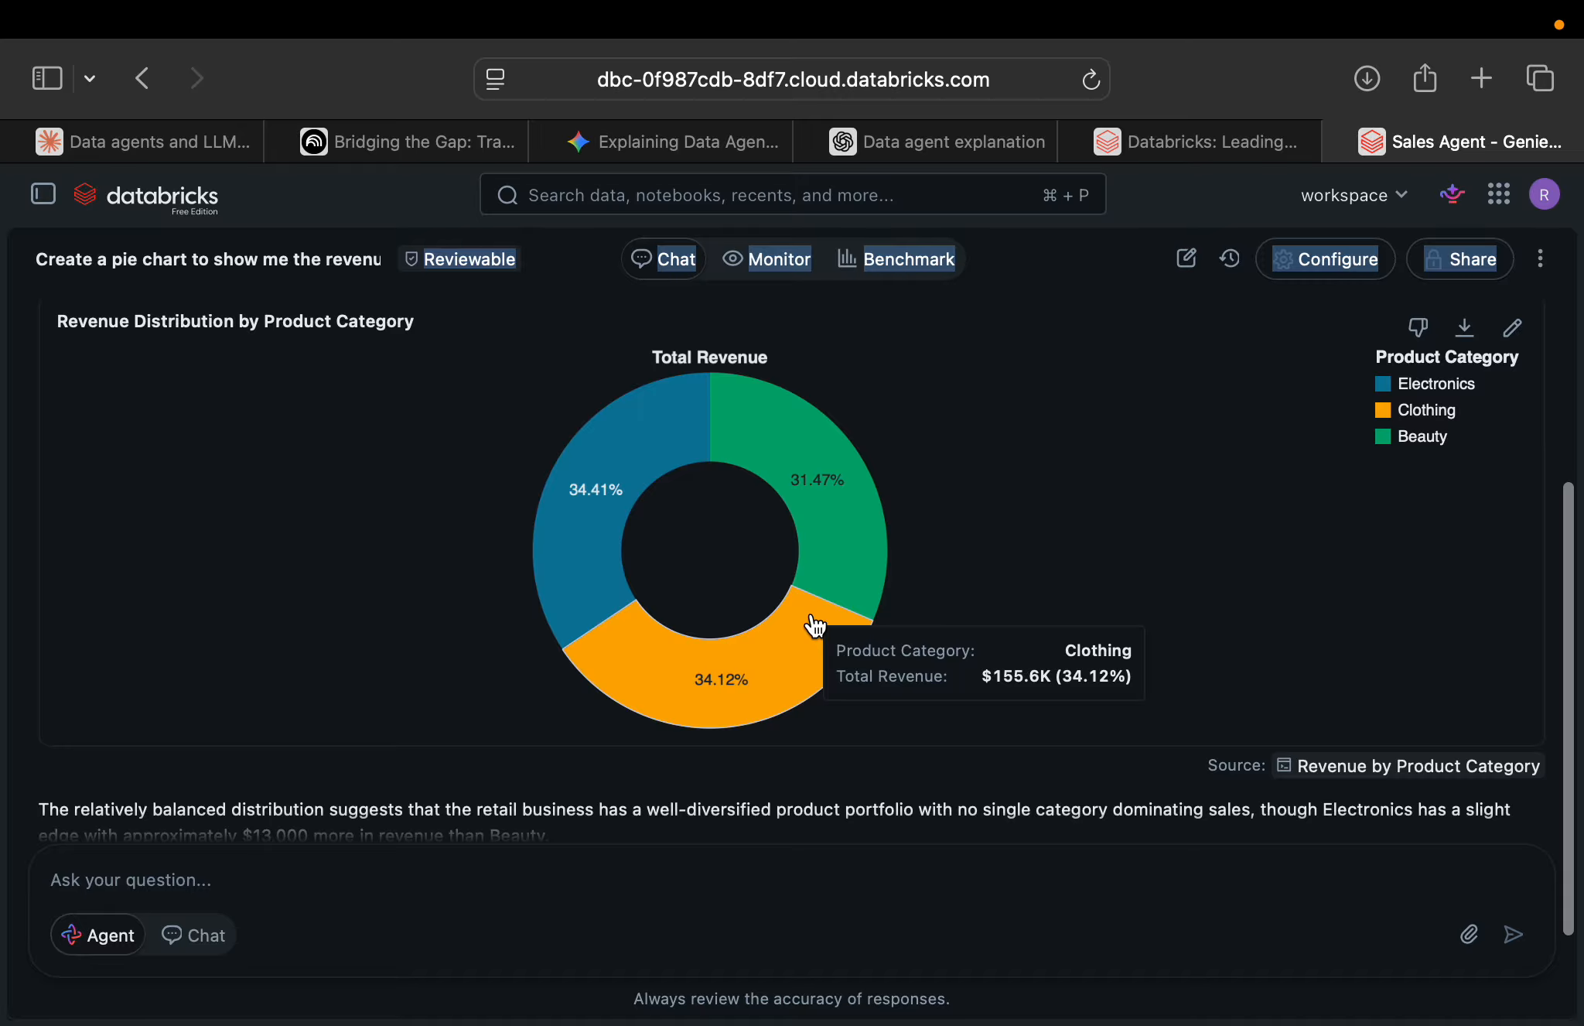
scroll(812, 624, down, 2)
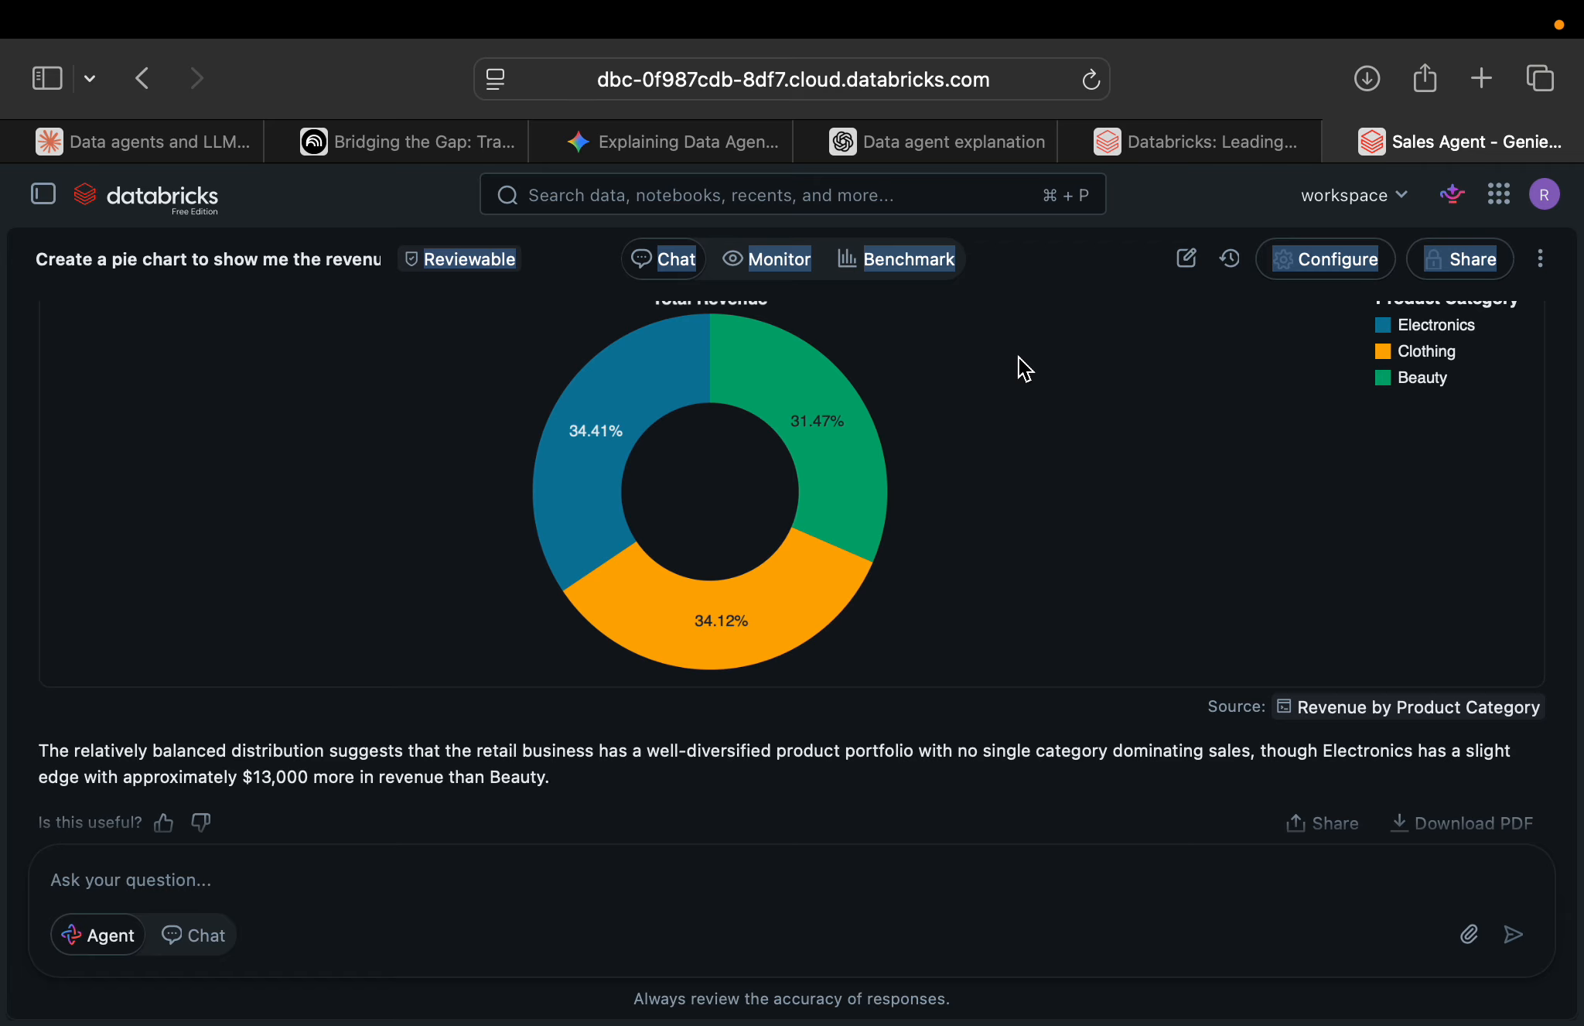
mouse_move(1096, 11)
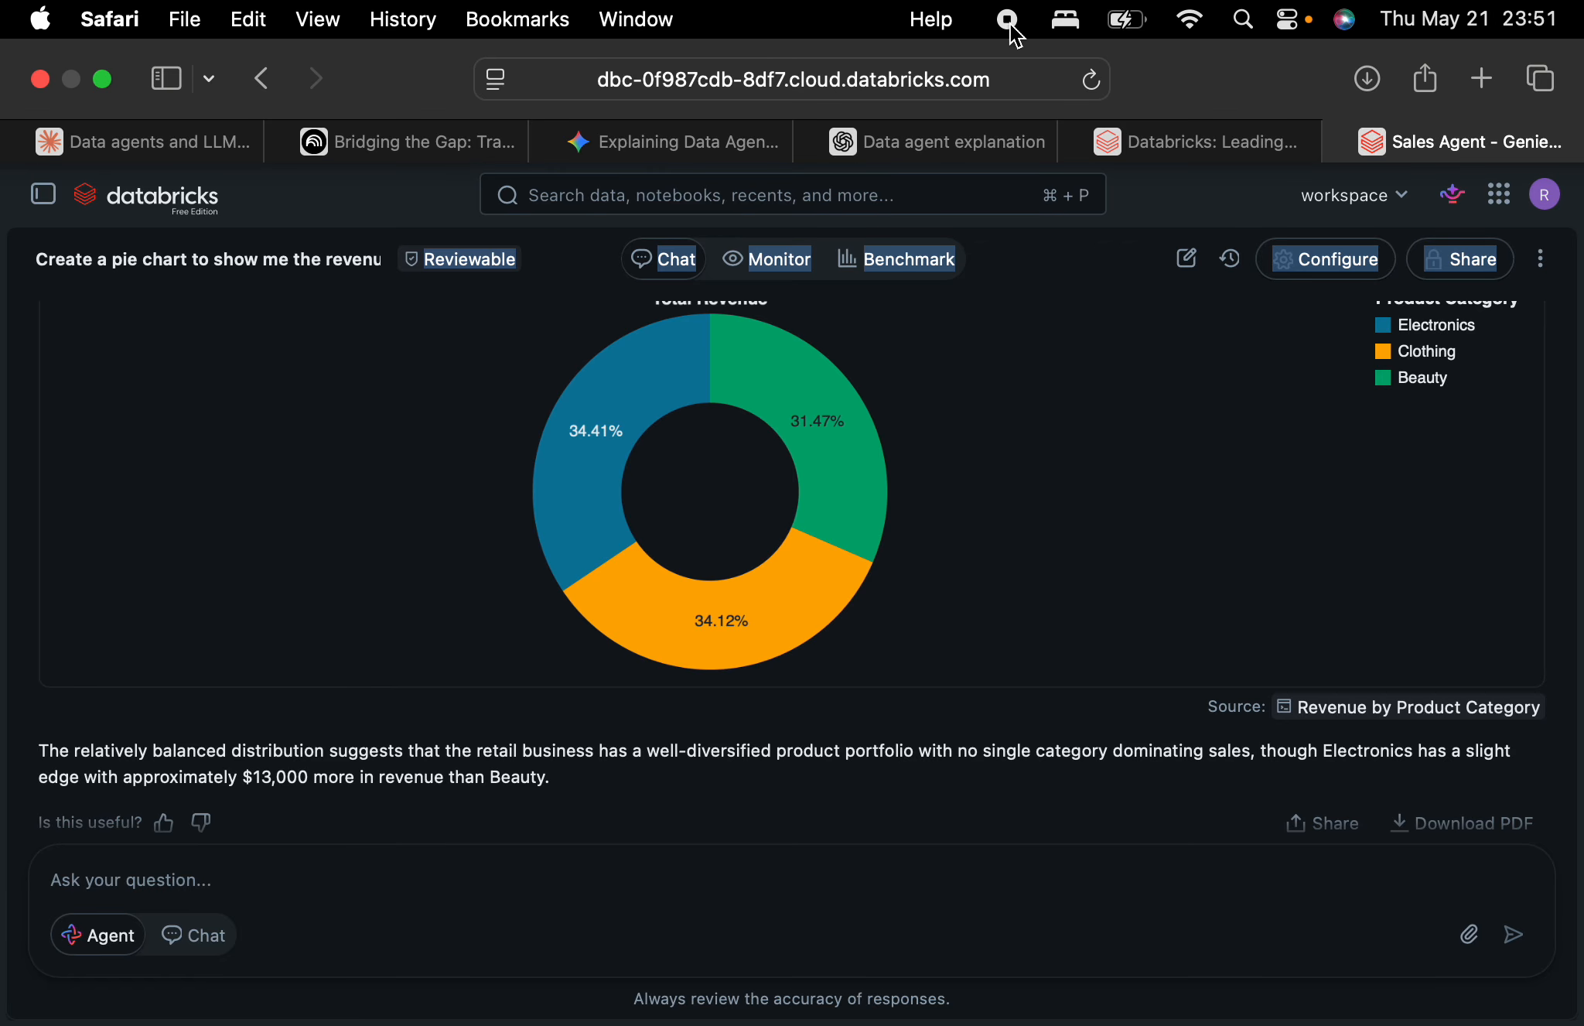